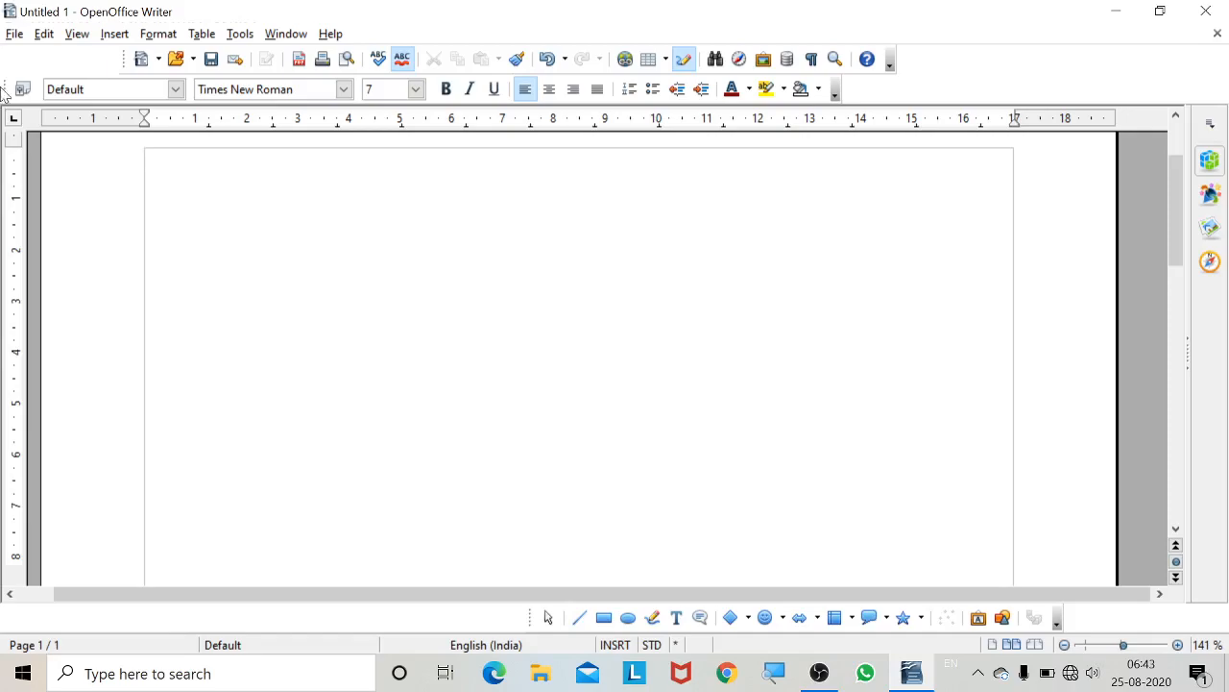
click(15, 35)
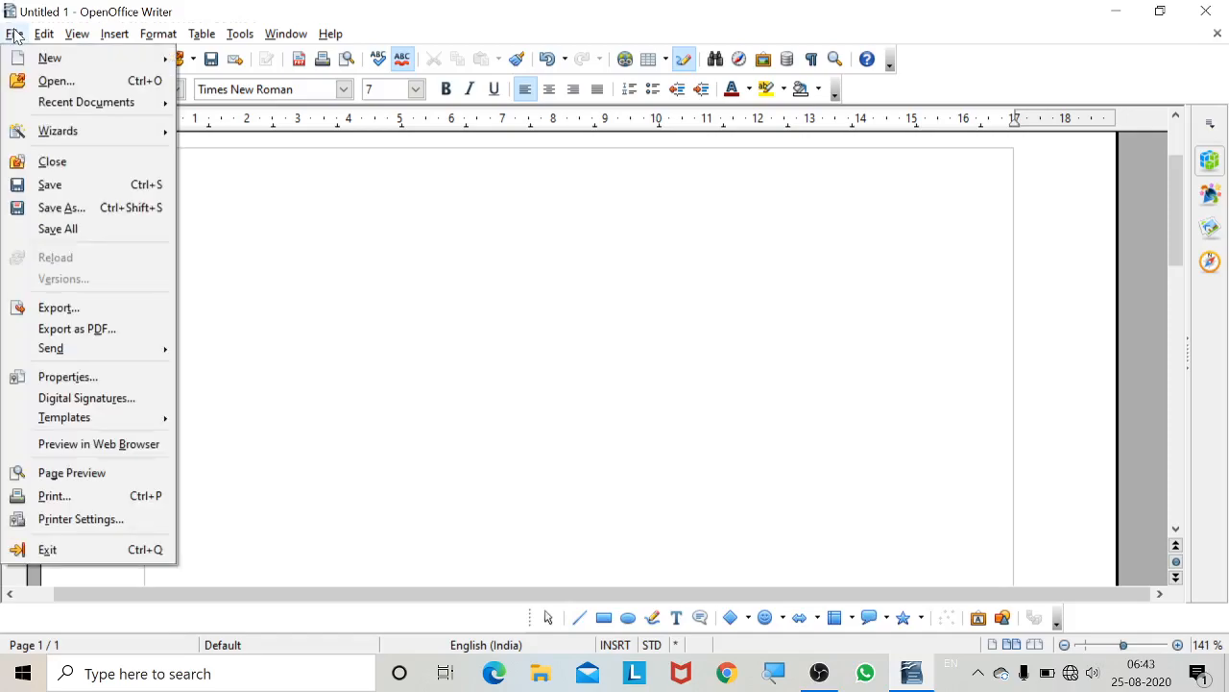
mouse_move(41, 37)
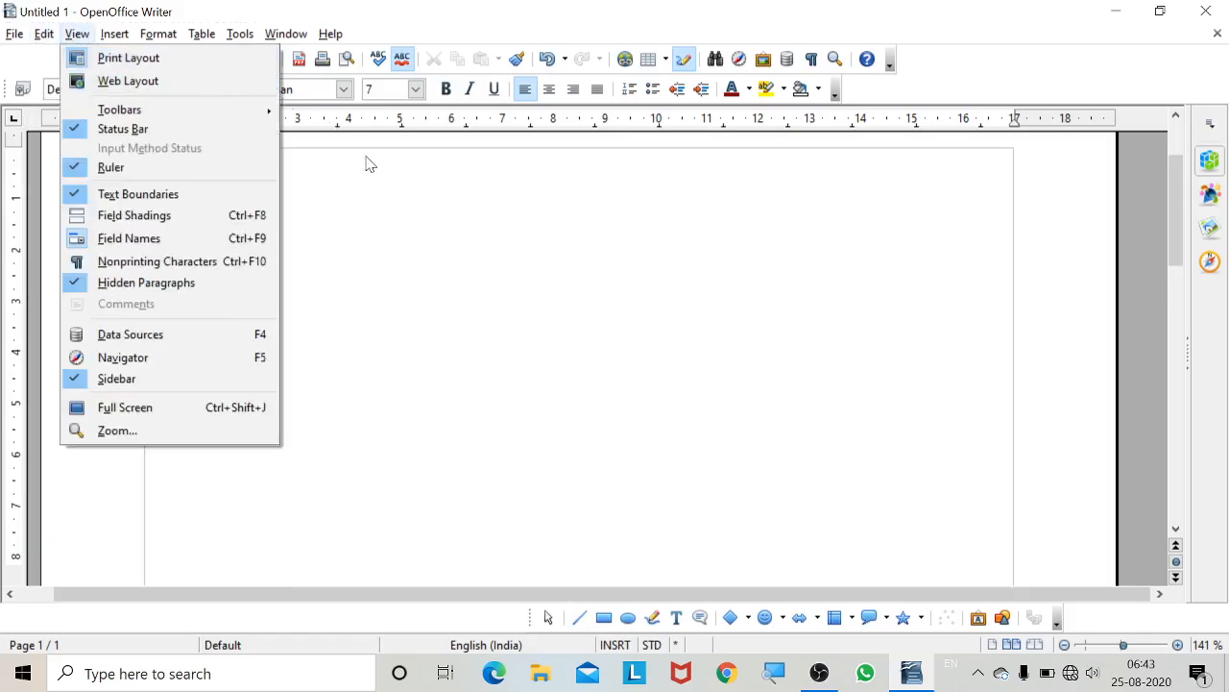
click(387, 211)
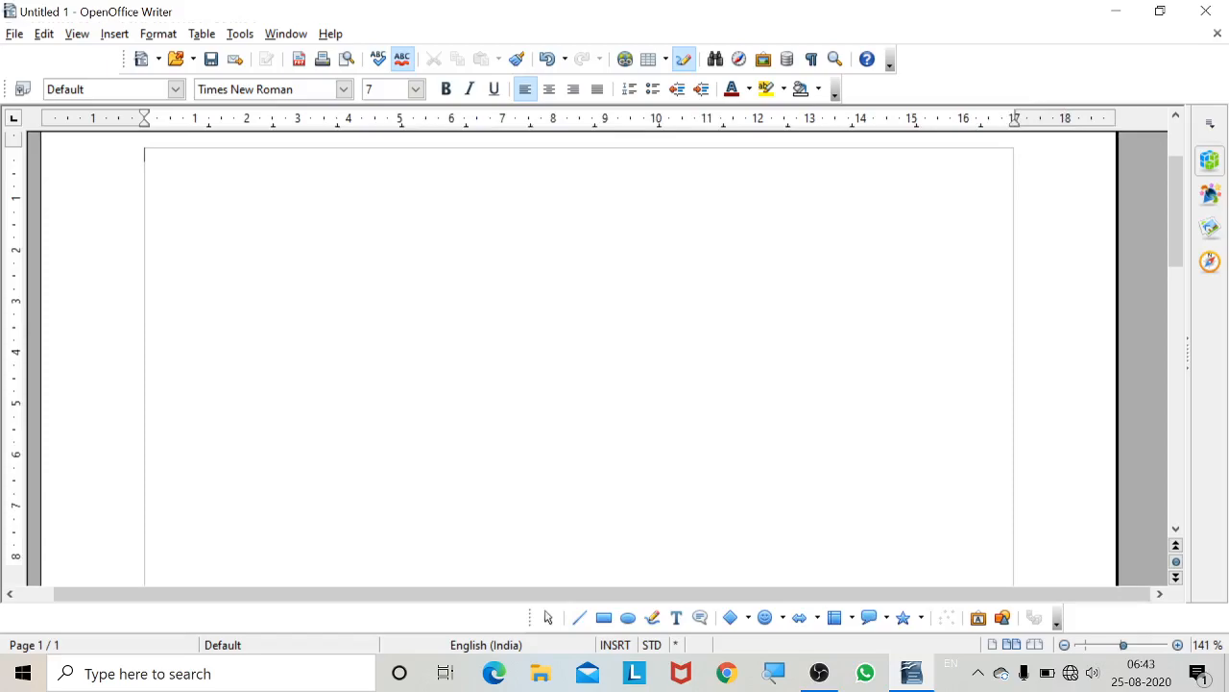
Enter "This is a text" in the empty document and set its font size to 13.
text(This is a text)
scroll(603, 357, up, 10)
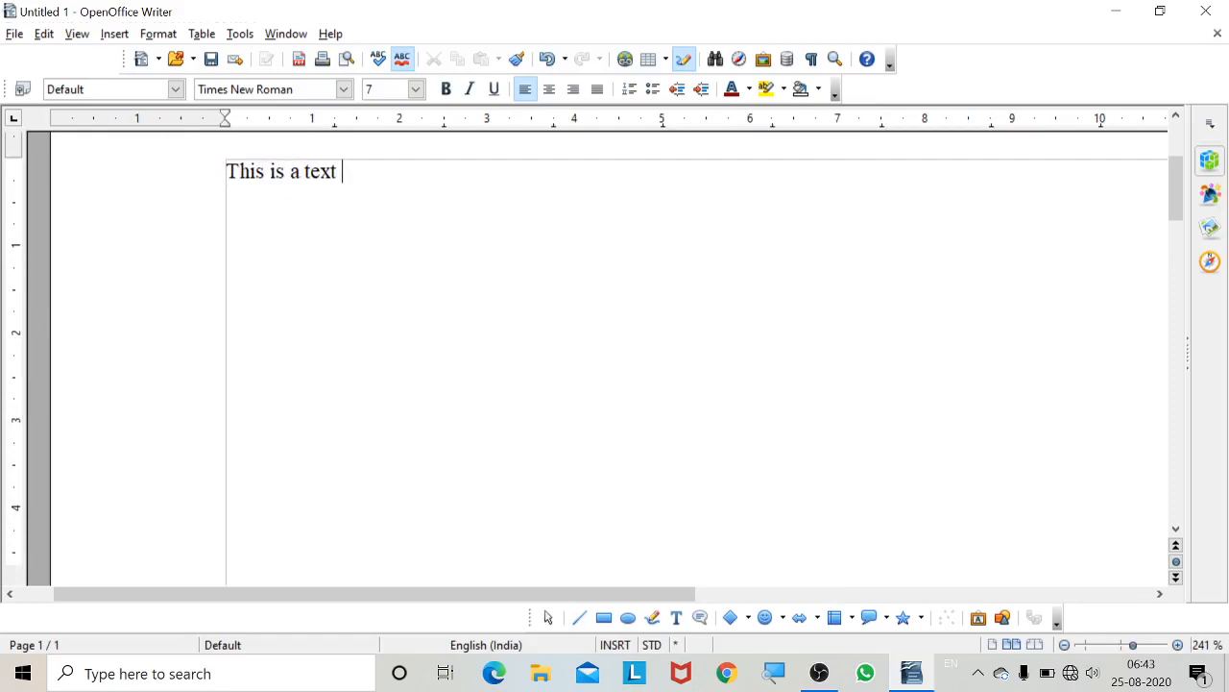
key(ctrl+a)
click(416, 89)
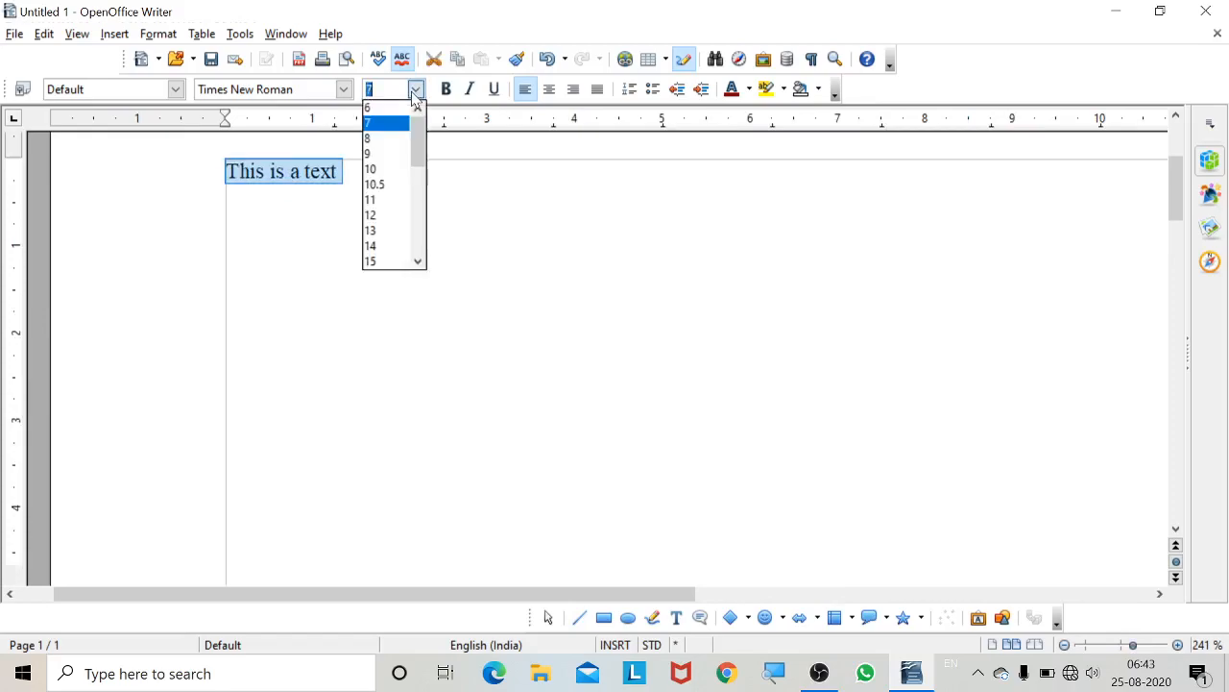
click(394, 231)
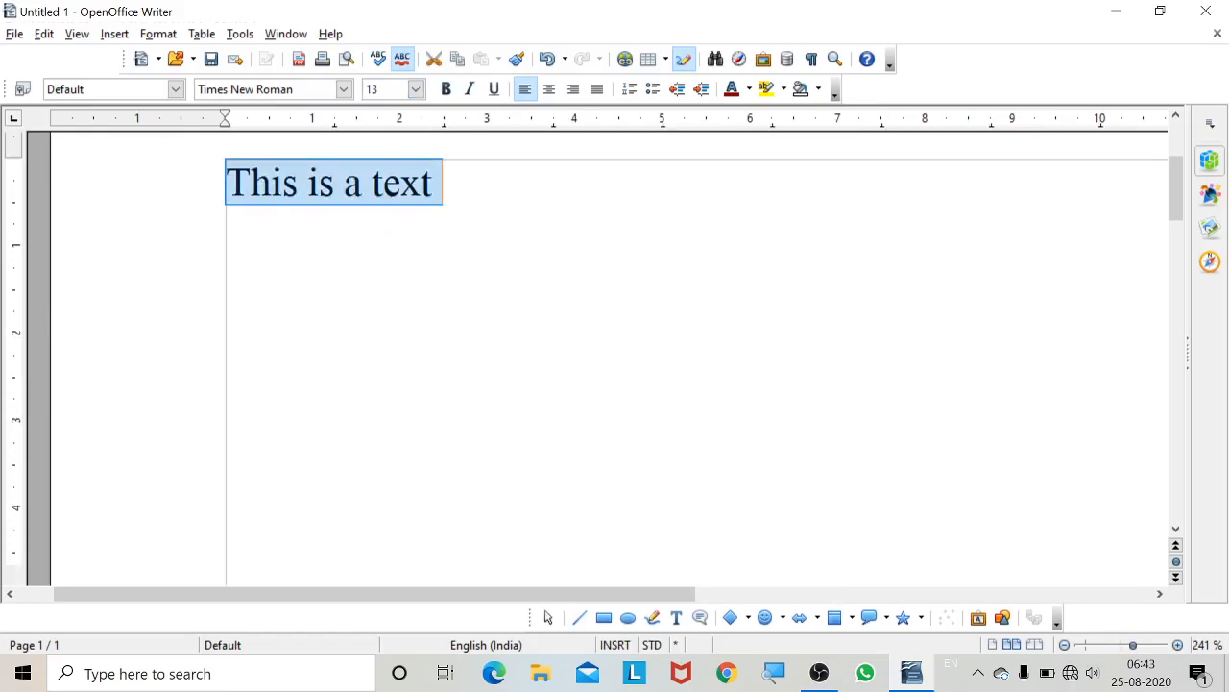
scroll(392, 230, down, 6)
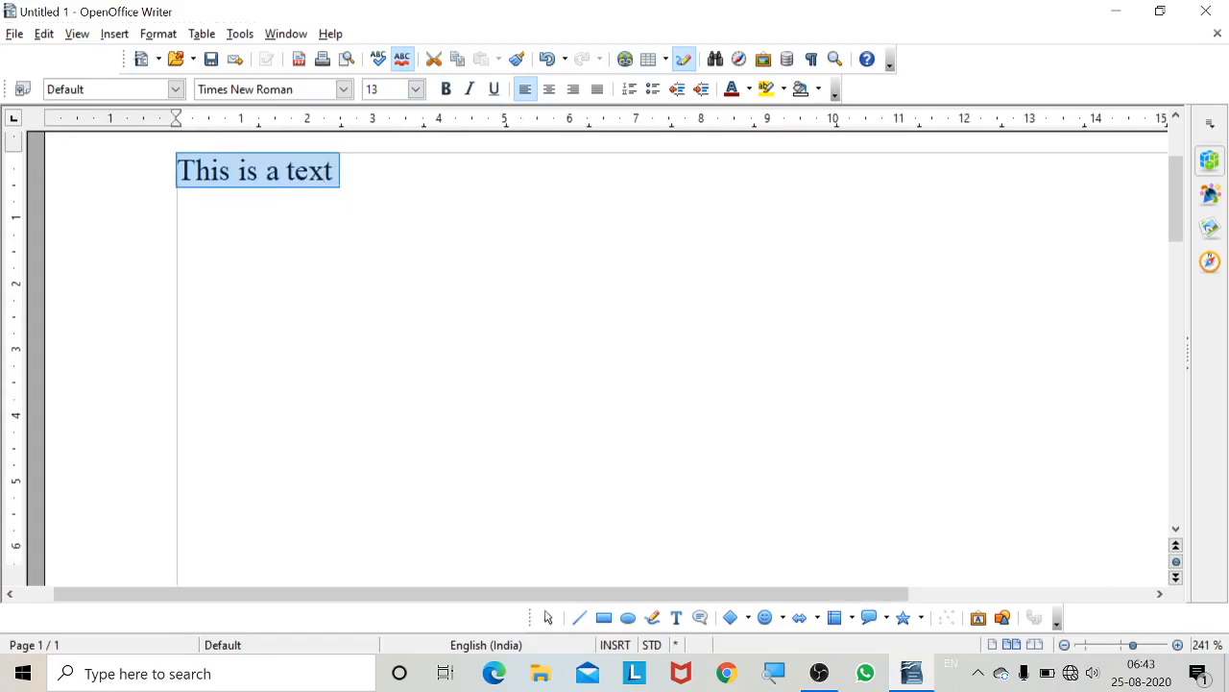
click(340, 171)
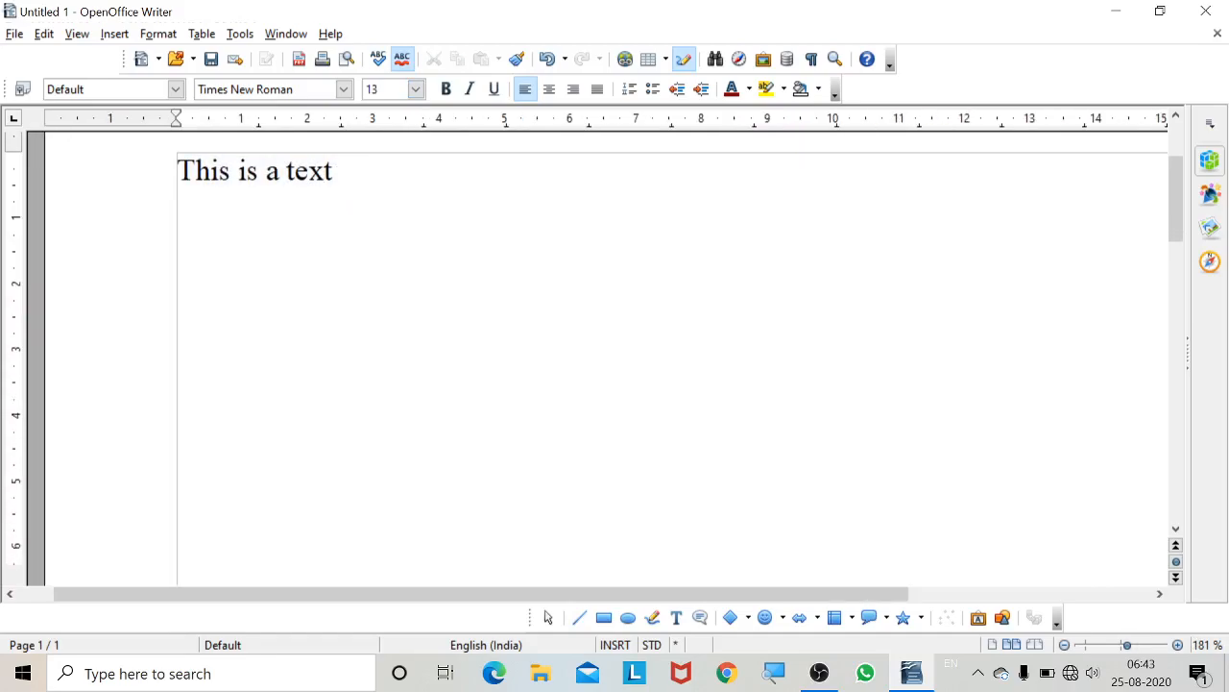
Make the whole line "This is a text" bold and change its font color to blue.
key(ctrl+a)
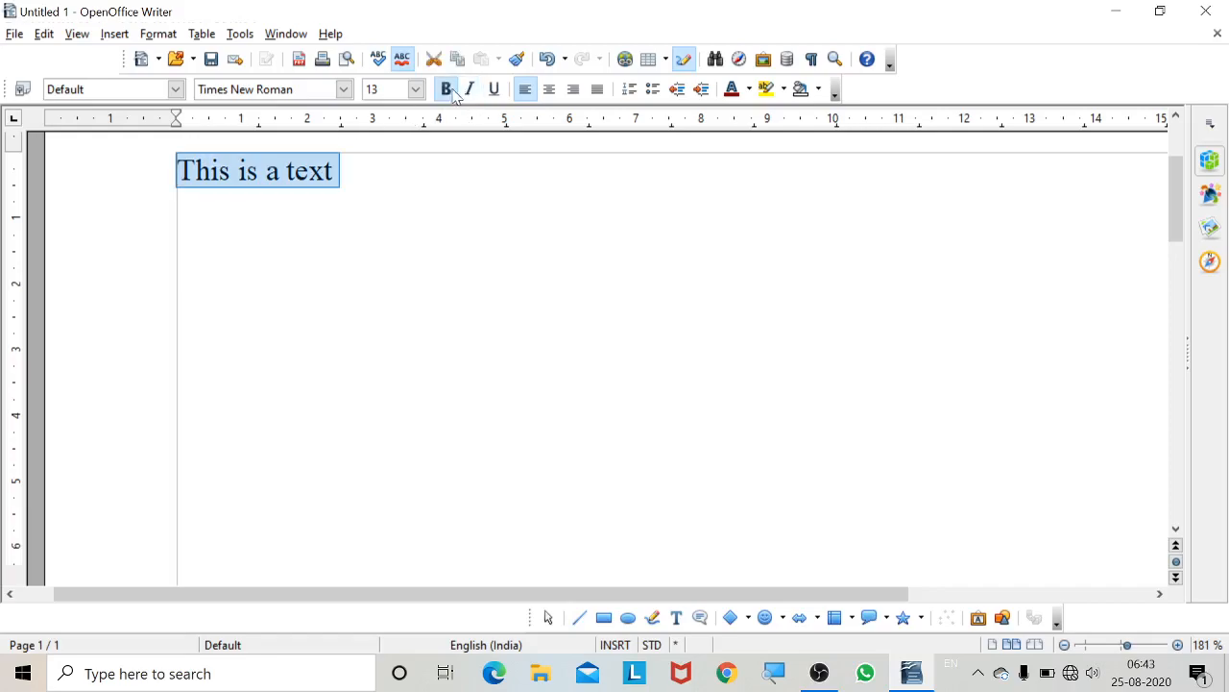
click(448, 89)
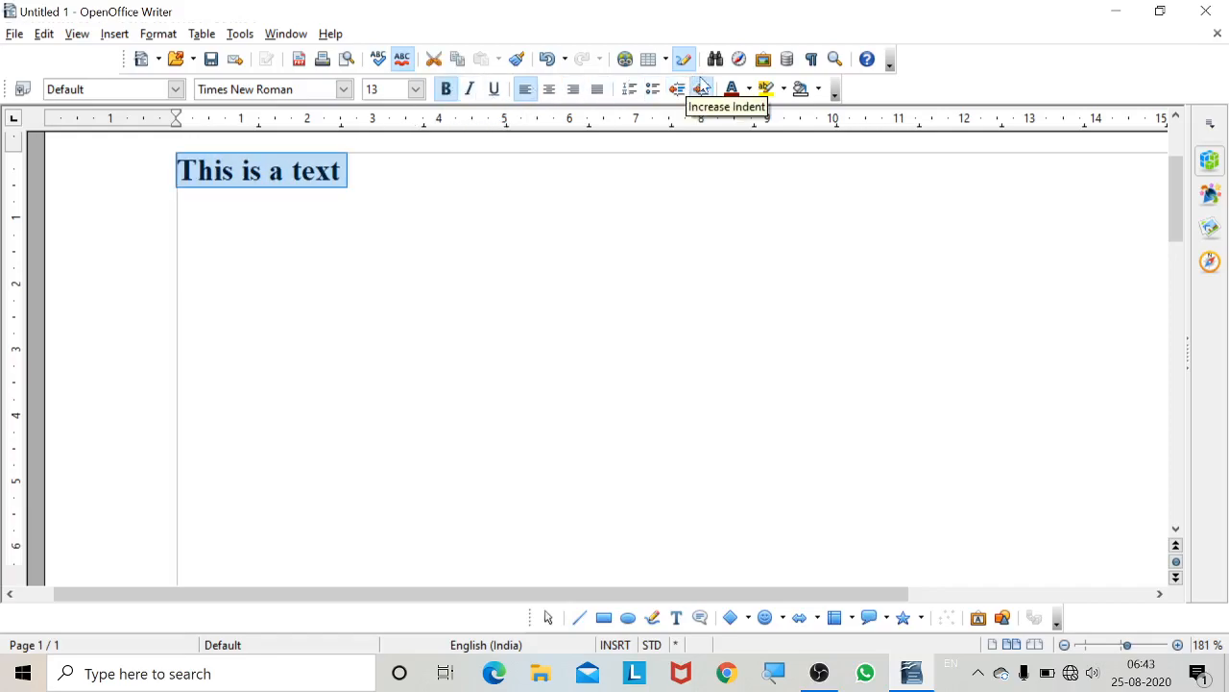
click(750, 89)
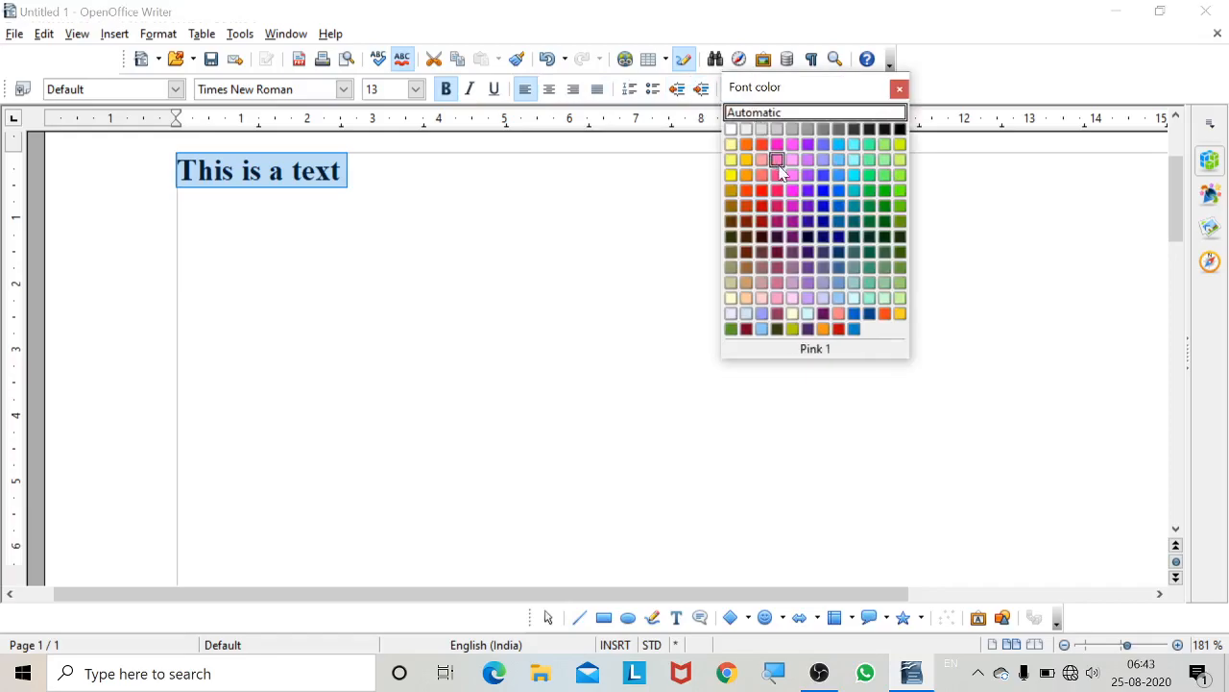
click(823, 190)
click(348, 171)
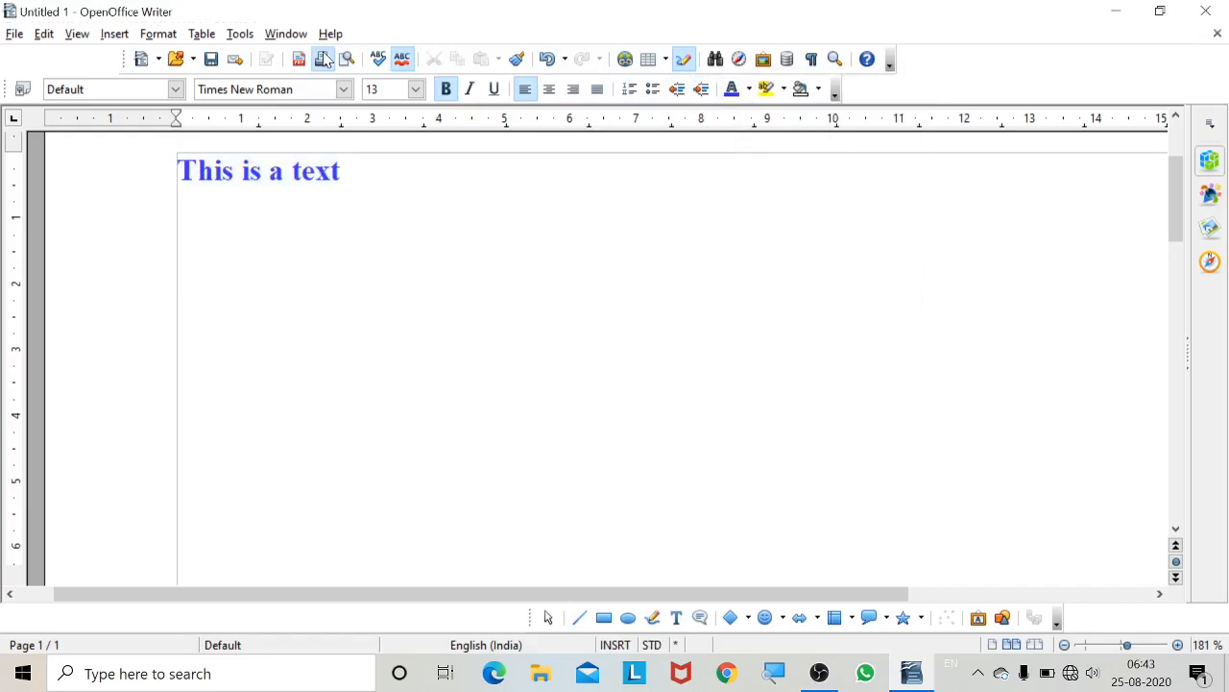
Undo the blue font color on "This is a text" and redo it.
click(45, 34)
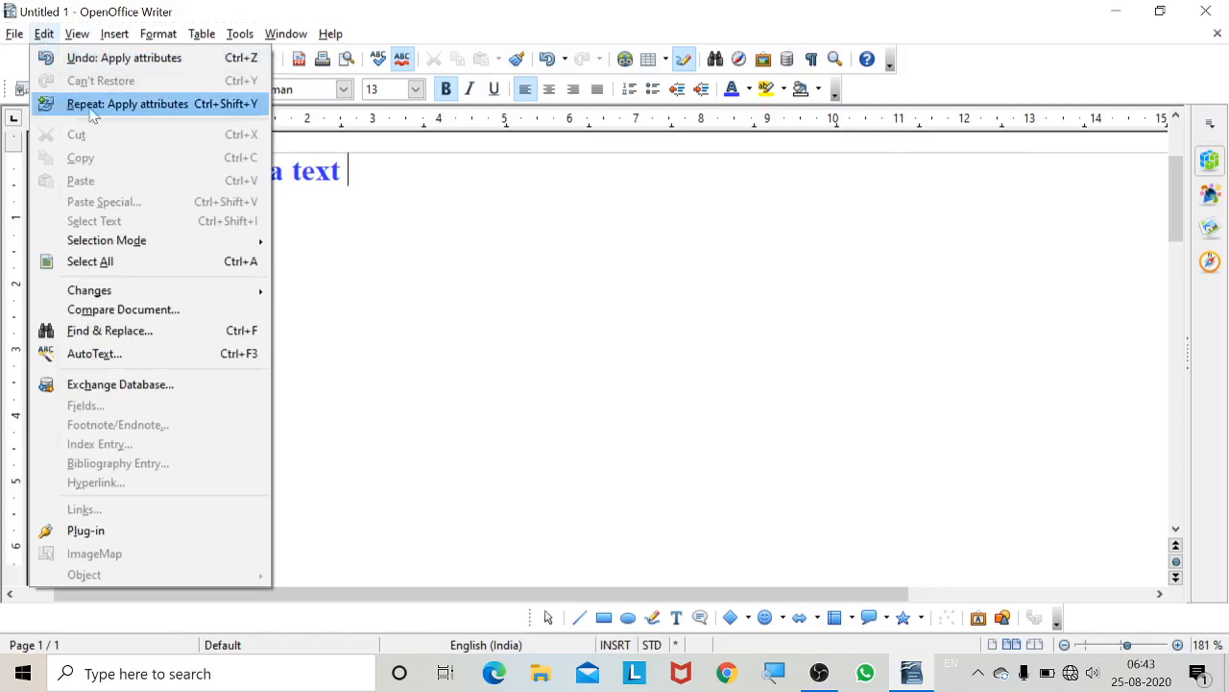
key(Escape)
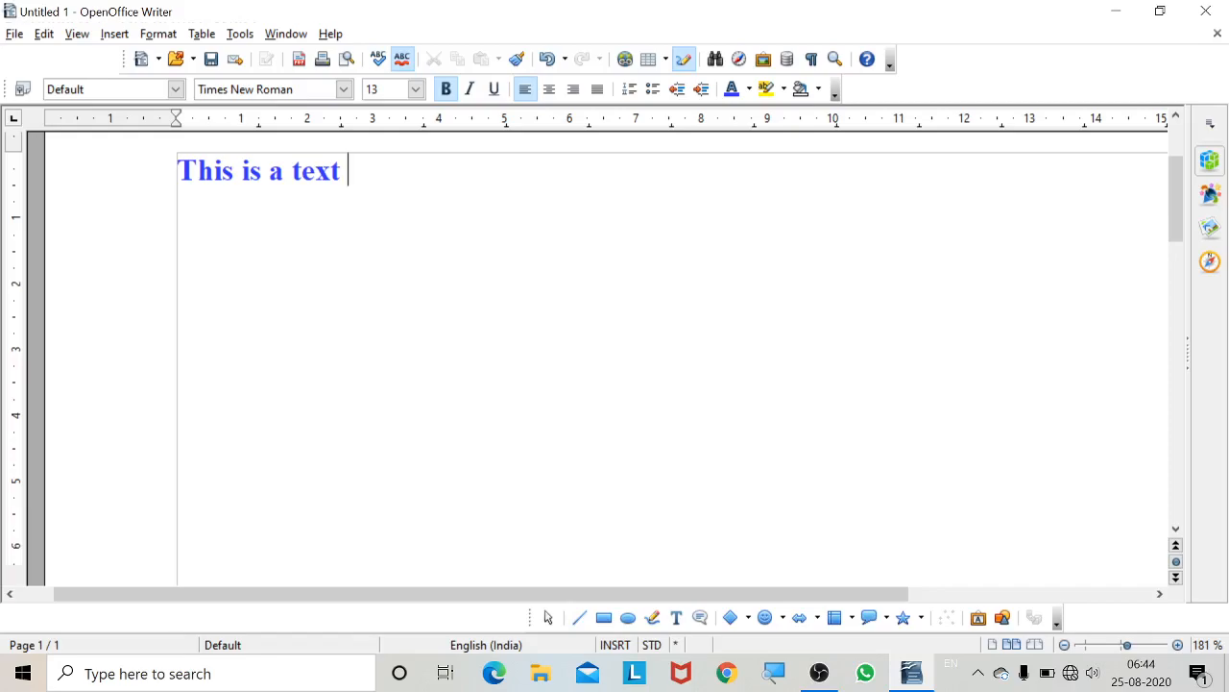
key(ctrl+a)
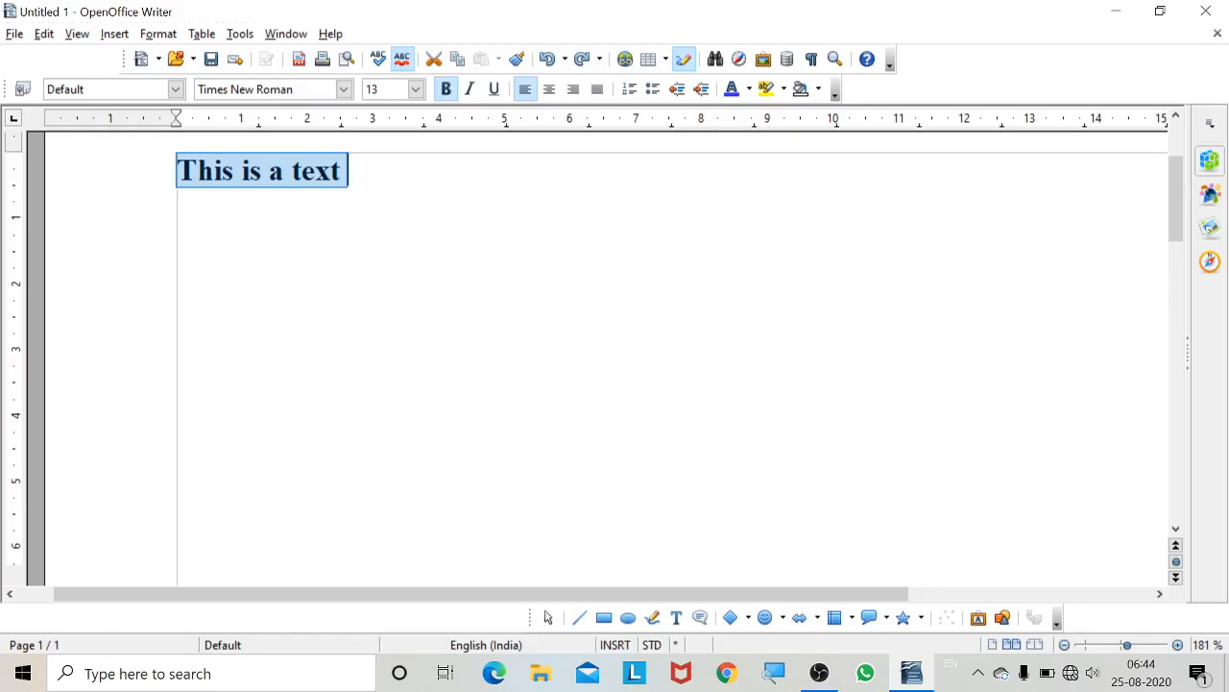
key(ctrl+y)
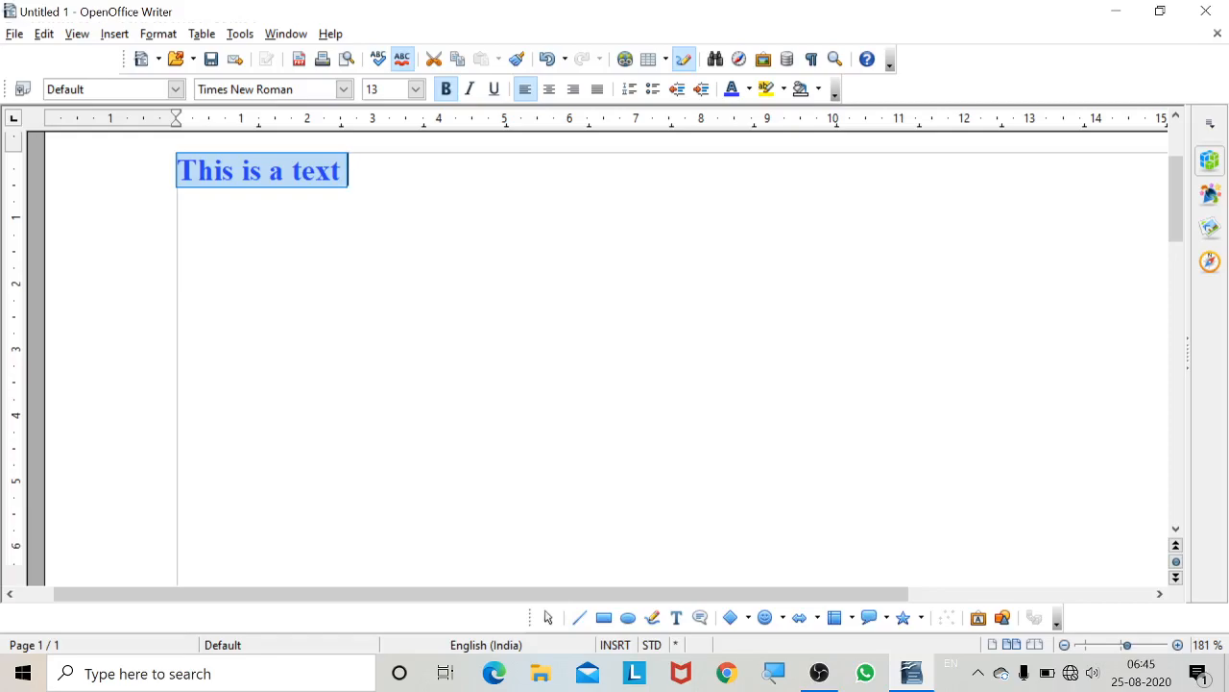
Undo the font color, bold and font size changes on the text one after another, and redo all three.
key(ctrl+z)
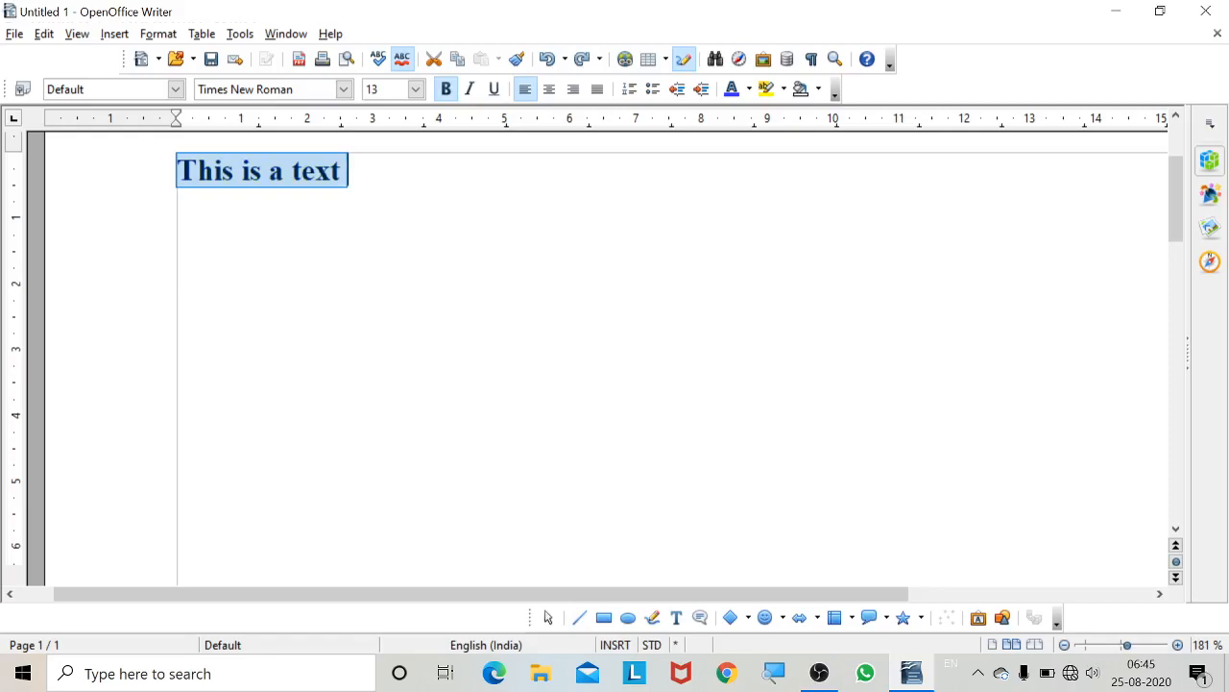
key(ctrl+z)
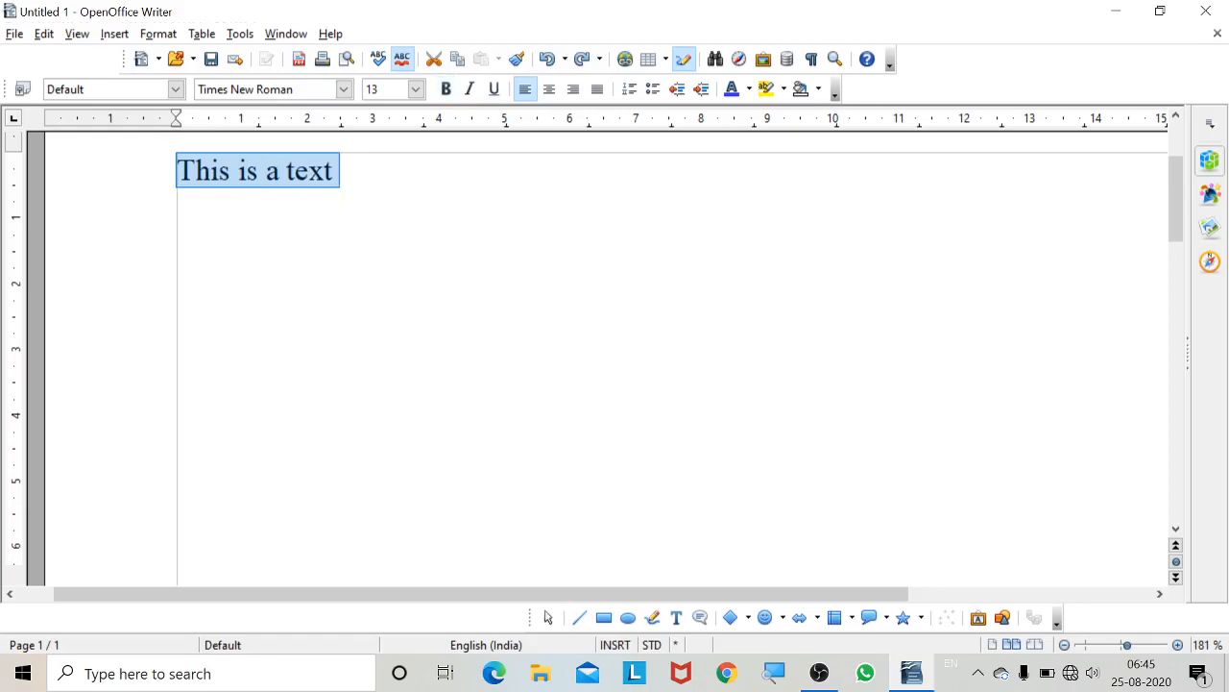
key(ctrl+z)
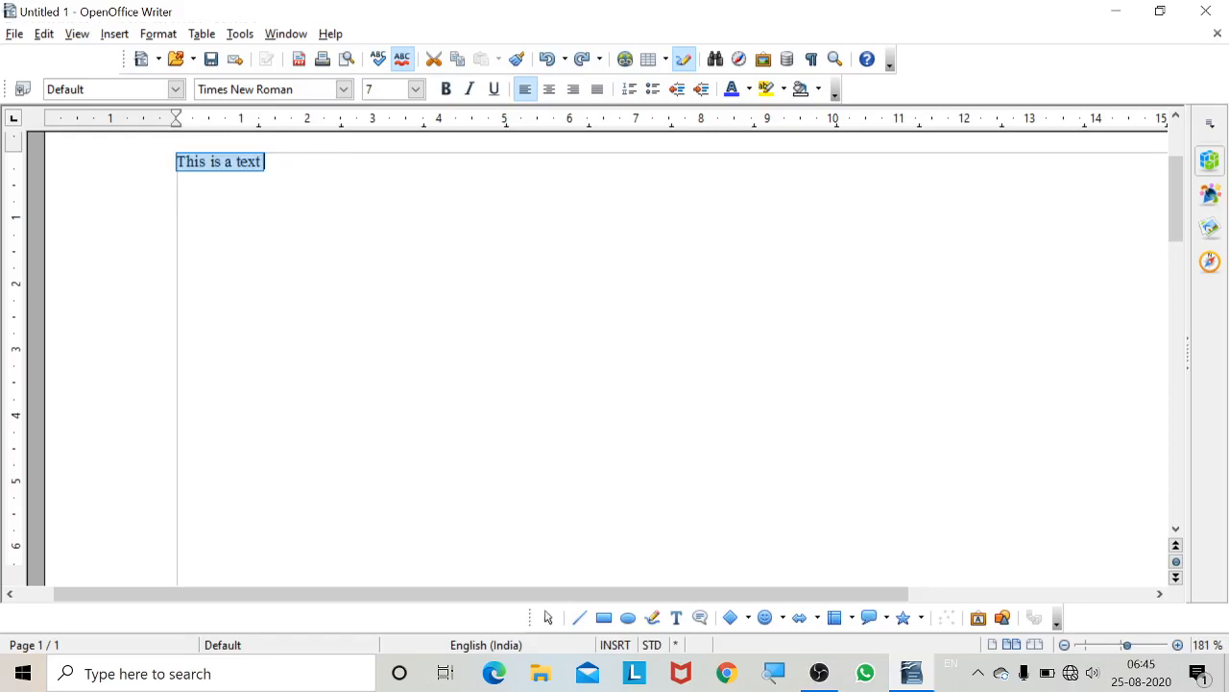
key(ctrl+y)
key(ctrl+y)
key(ctrl+y)
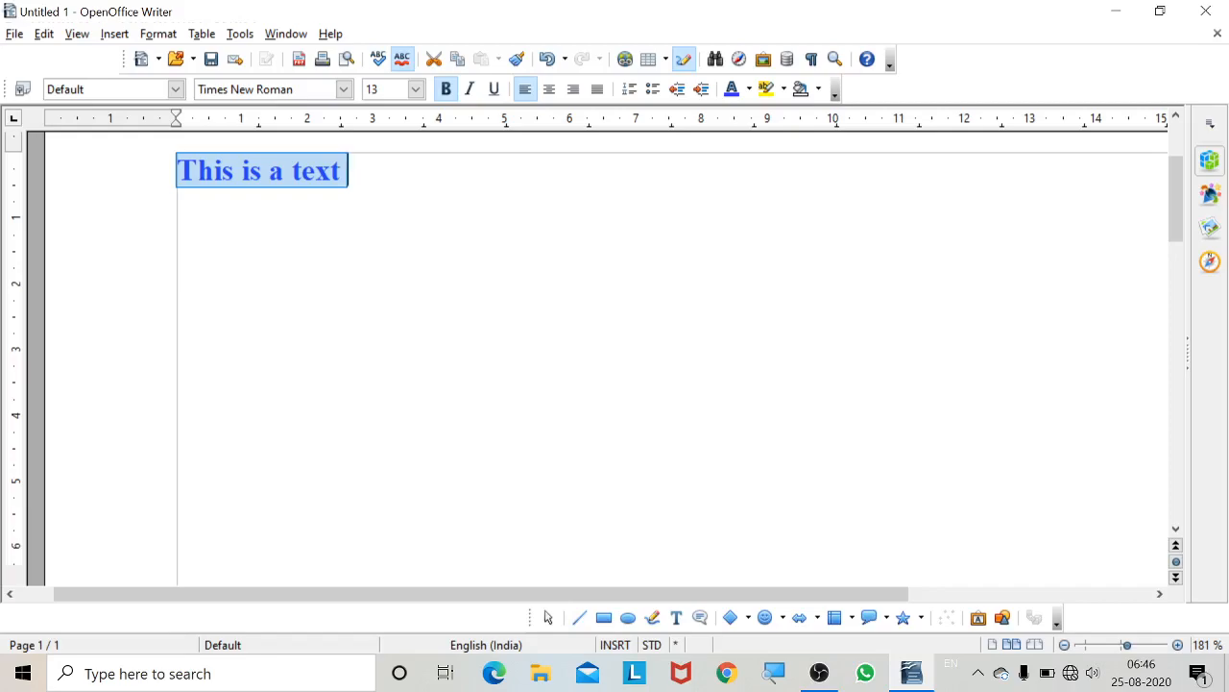
Undo only the last formatting change, the text's blue font color, and restore it with Redo.
click(49, 36)
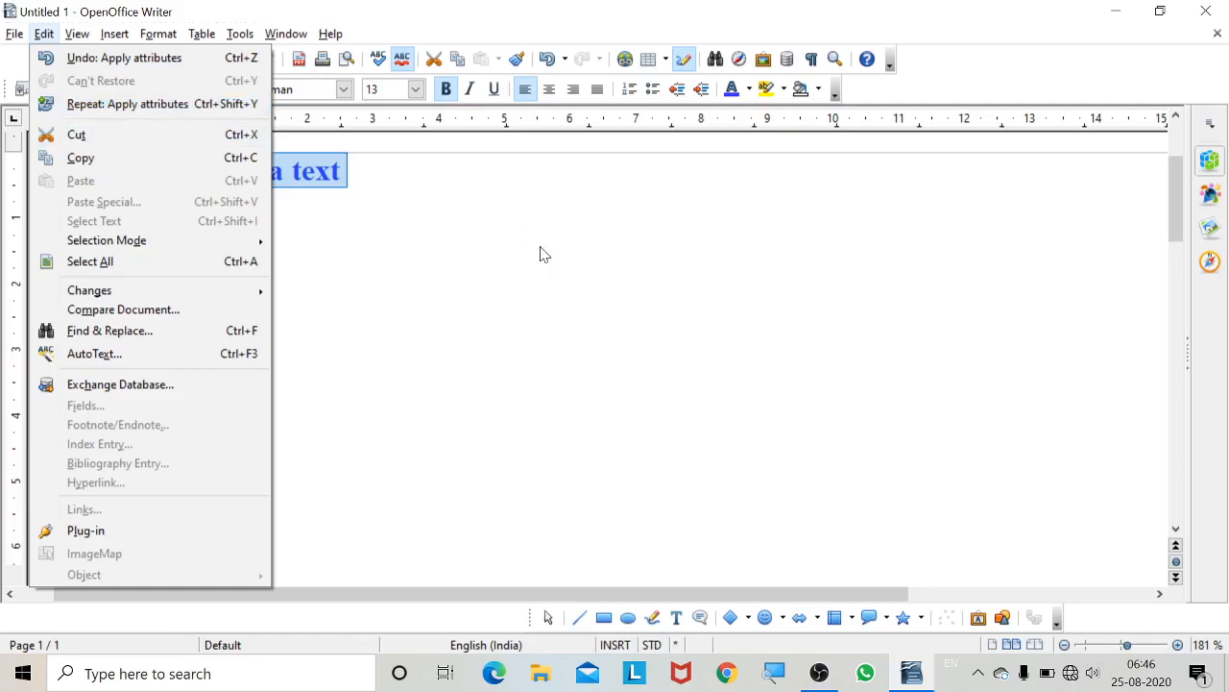
key(Escape)
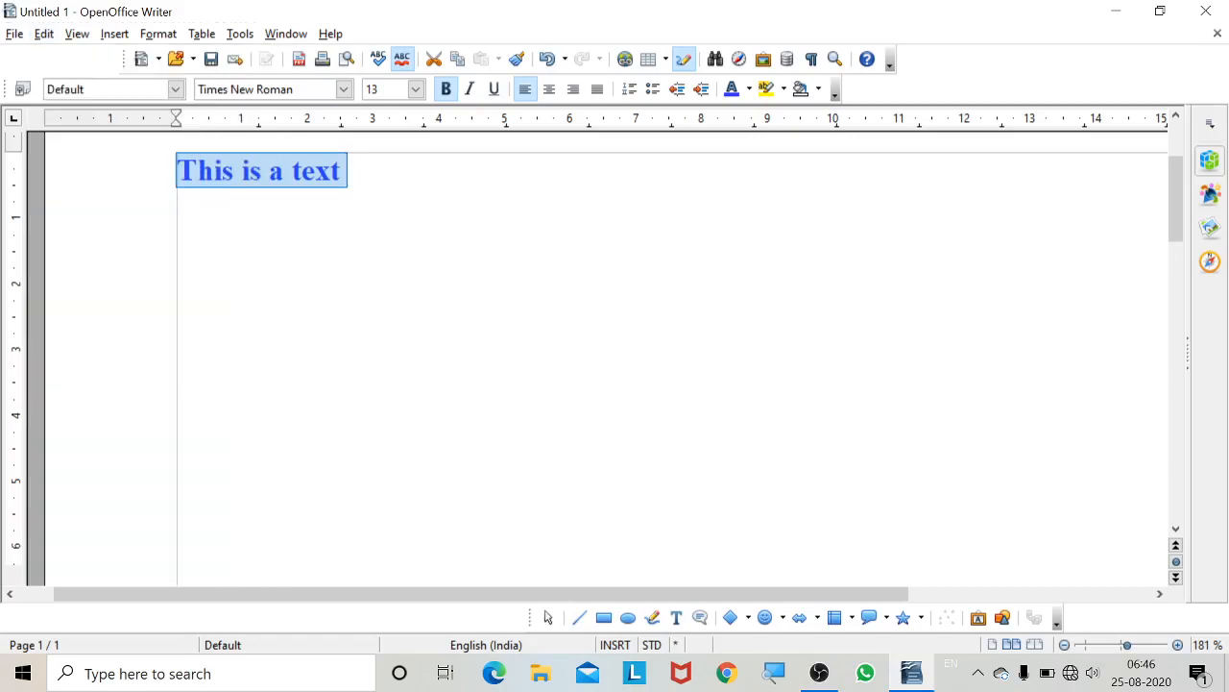
key(ctrl+z)
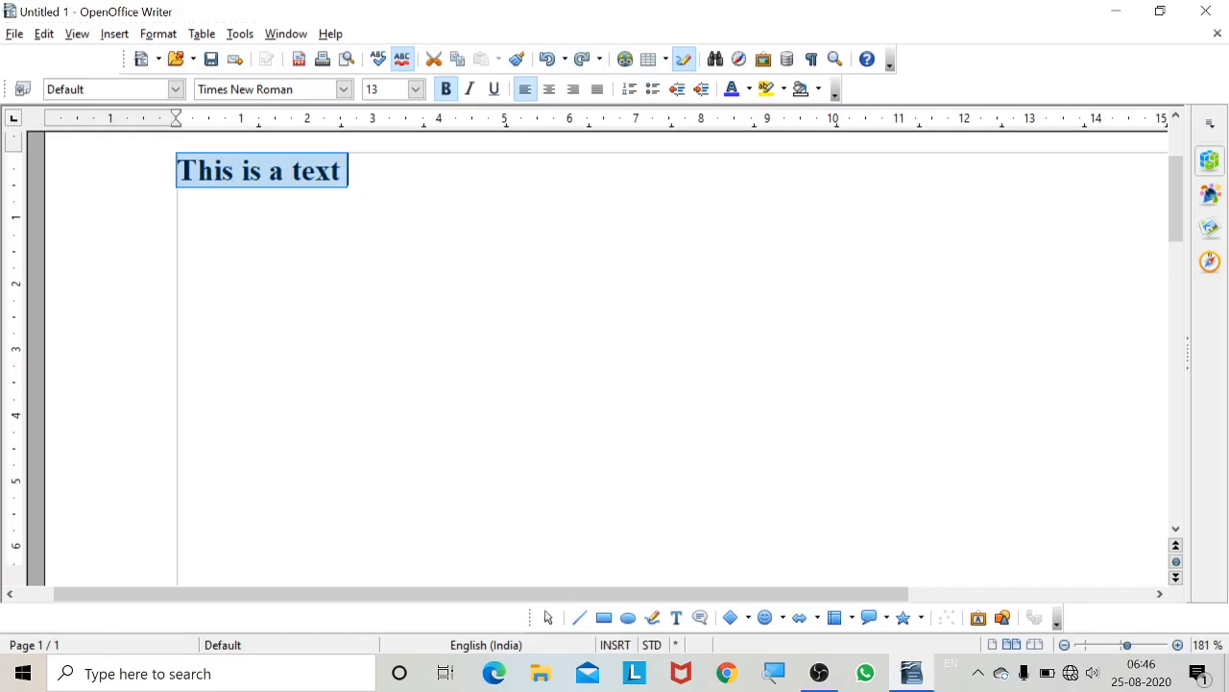
key(ctrl+y)
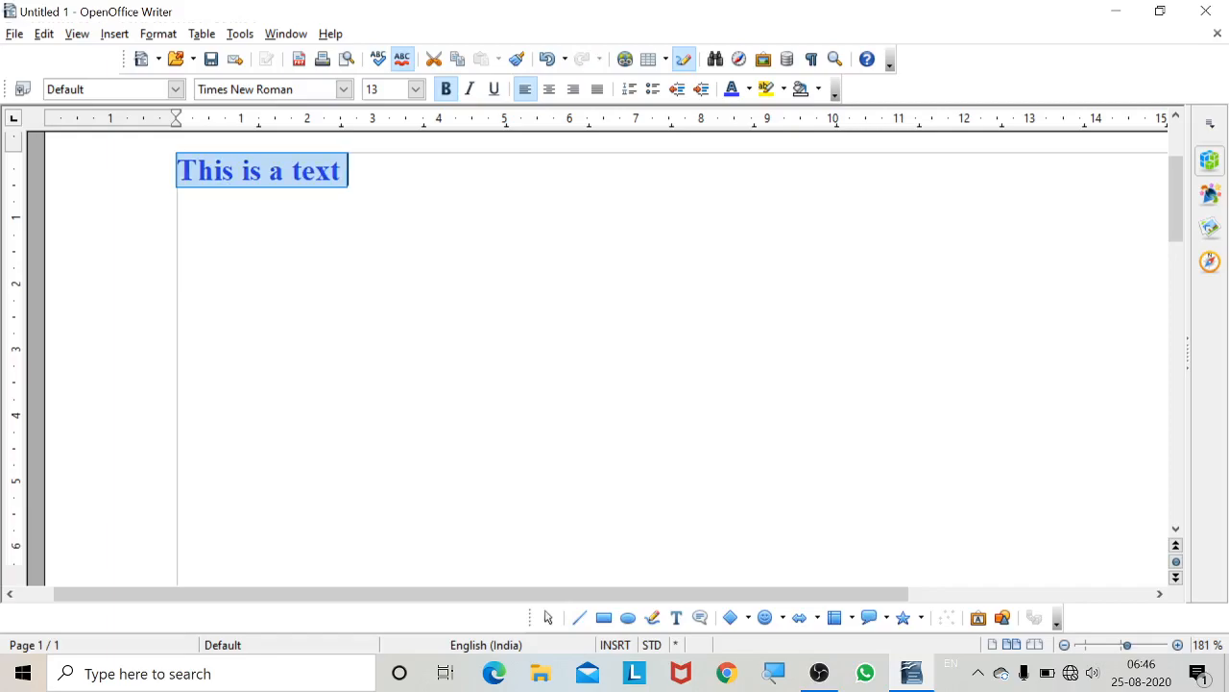
Add "ctrl+z- undo" after "This is a text" and "CTRL+Y- redo" on the line below it.
key(Right)
text(ctrl+z- undo)
key(Return)
text(CTRL+Y- redo)
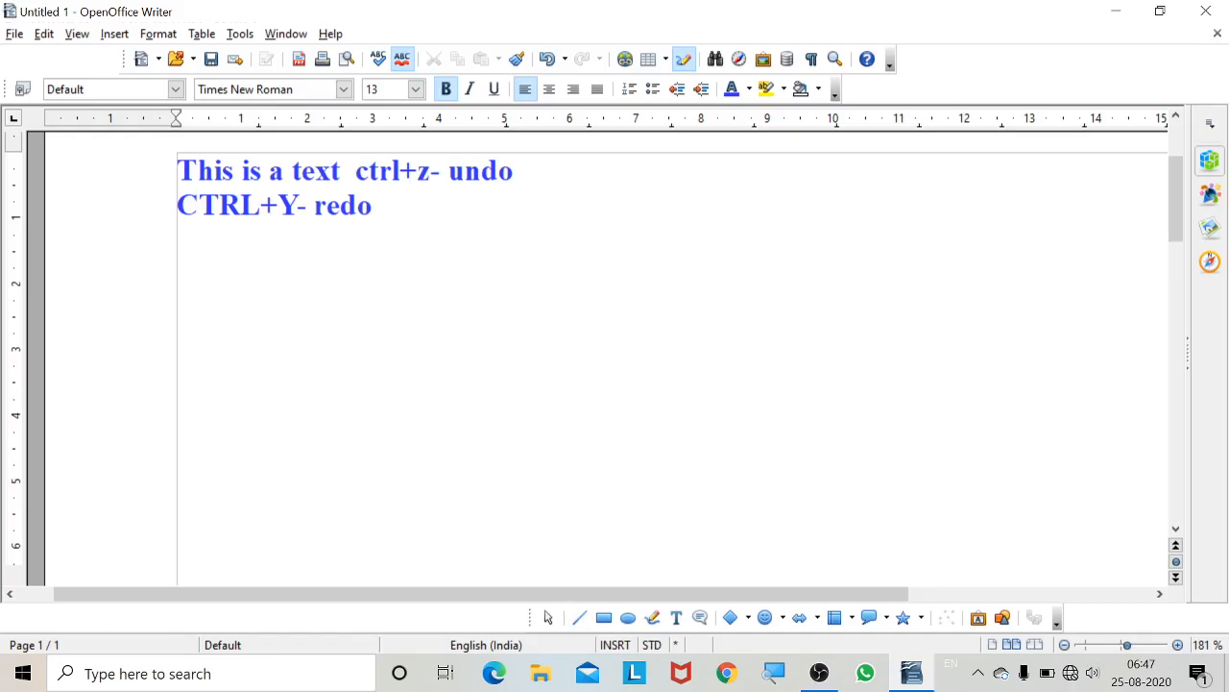
Leave a blank line below the redo note and add the lines "cut- ctrl+x" and "copy- ctrl+y".
key(Return)
key(Return)
text(cut- ctr)
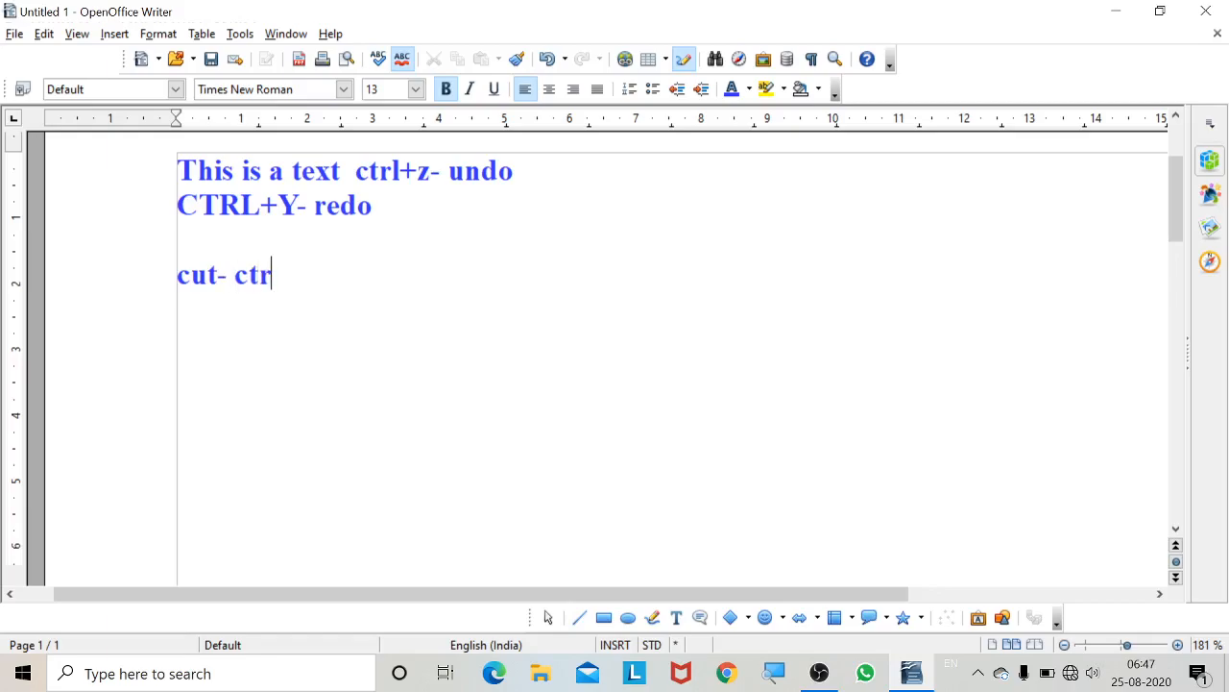
text(l+x)
key(Return)
text(copy)
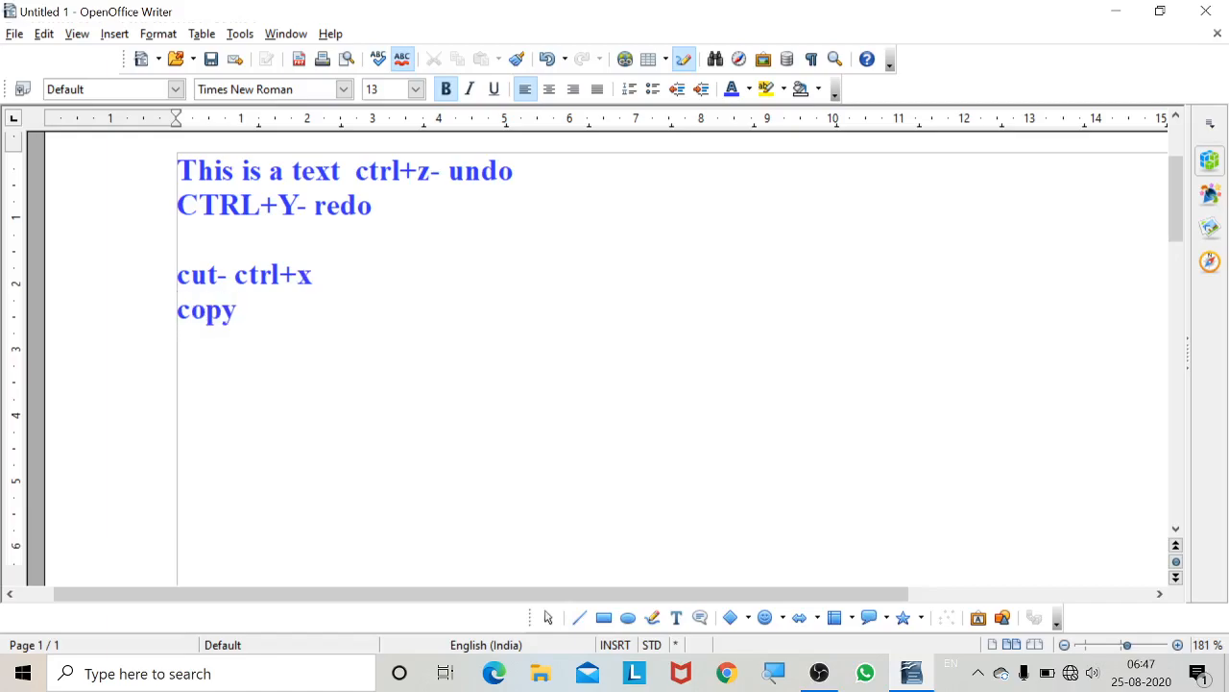
text(- ctrl+y)
key(Return)
Add the line "Ctrl+v- Paste" below the copy note and correct the copy shortcut to "ctrl+C".
text(C)
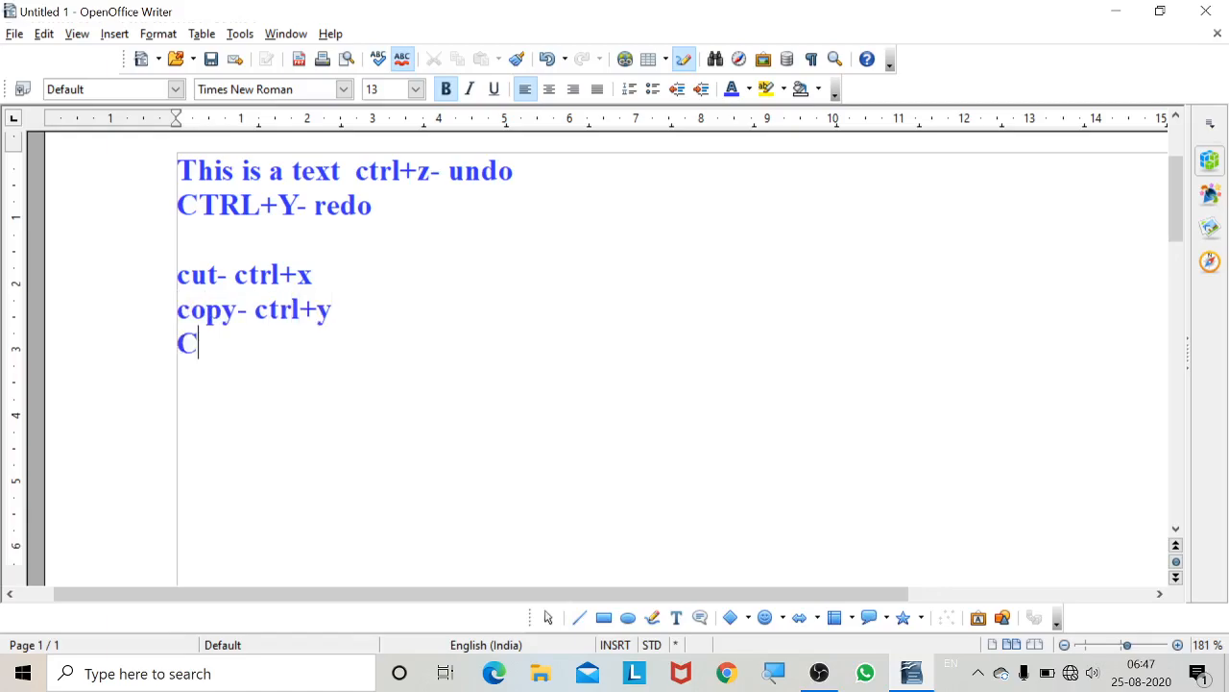
text(trl)
click(332, 310)
key(BackSpace)
text(C)
text(+v)
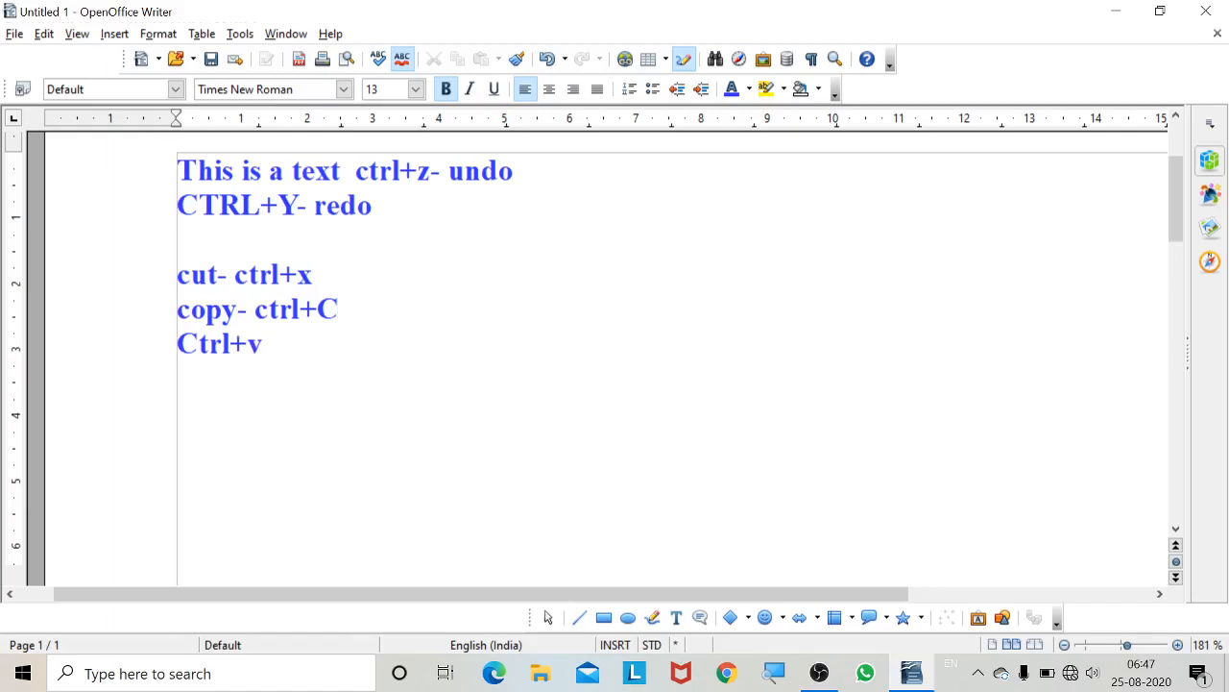
text(- Paster)
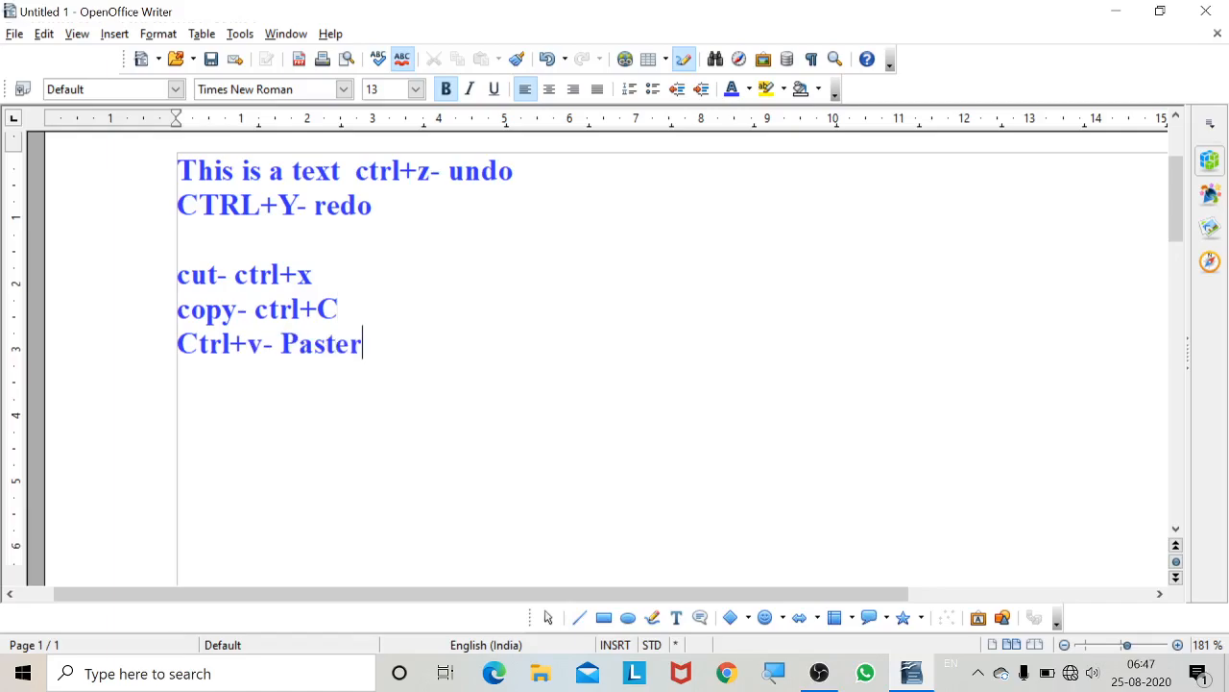
key(BackSpace)
Cut "This is a text" from the first line and paste it three lines below the "Ctrl+v- Paste" note.
key(shift+Right)
key(shift+Right)
key(shift+Right)
key(shift+Right)
key(shift+Right)
key(shift+Right)
key(shift+Right)
key(shift+Right)
key(shift+Right)
key(shift+Right)
key(shift+Right)
key(shift+Right)
key(shift+Right)
key(shift+Right)
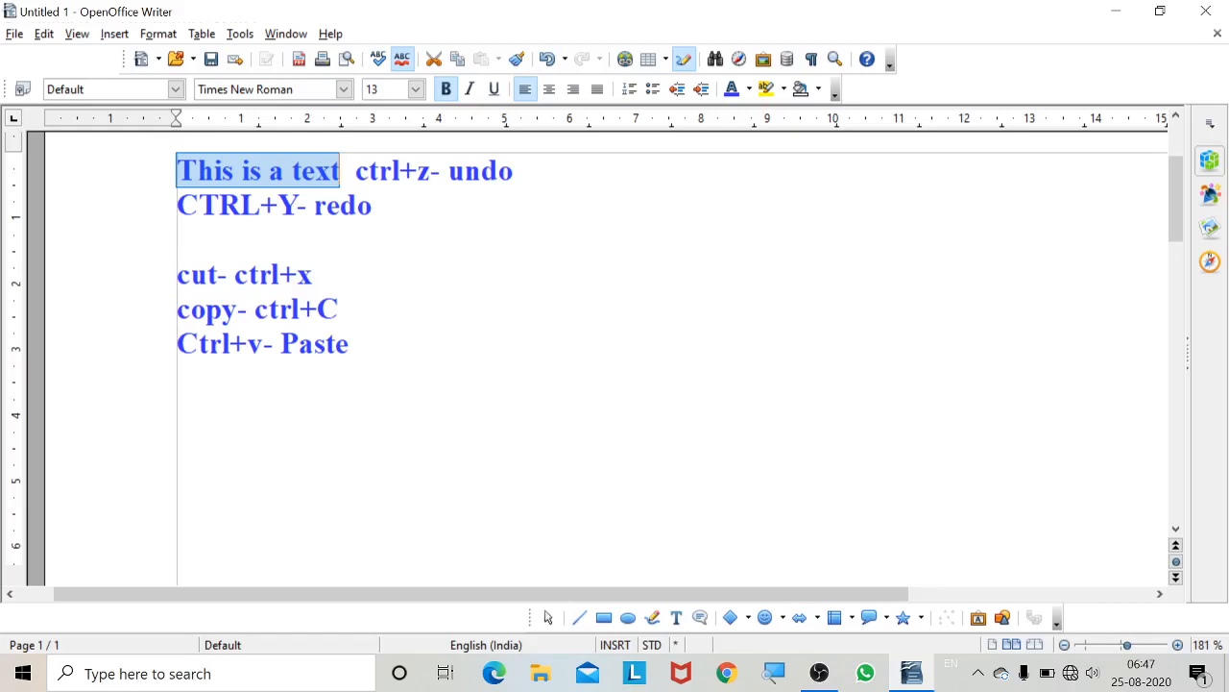
key(ctrl+x)
click(357, 343)
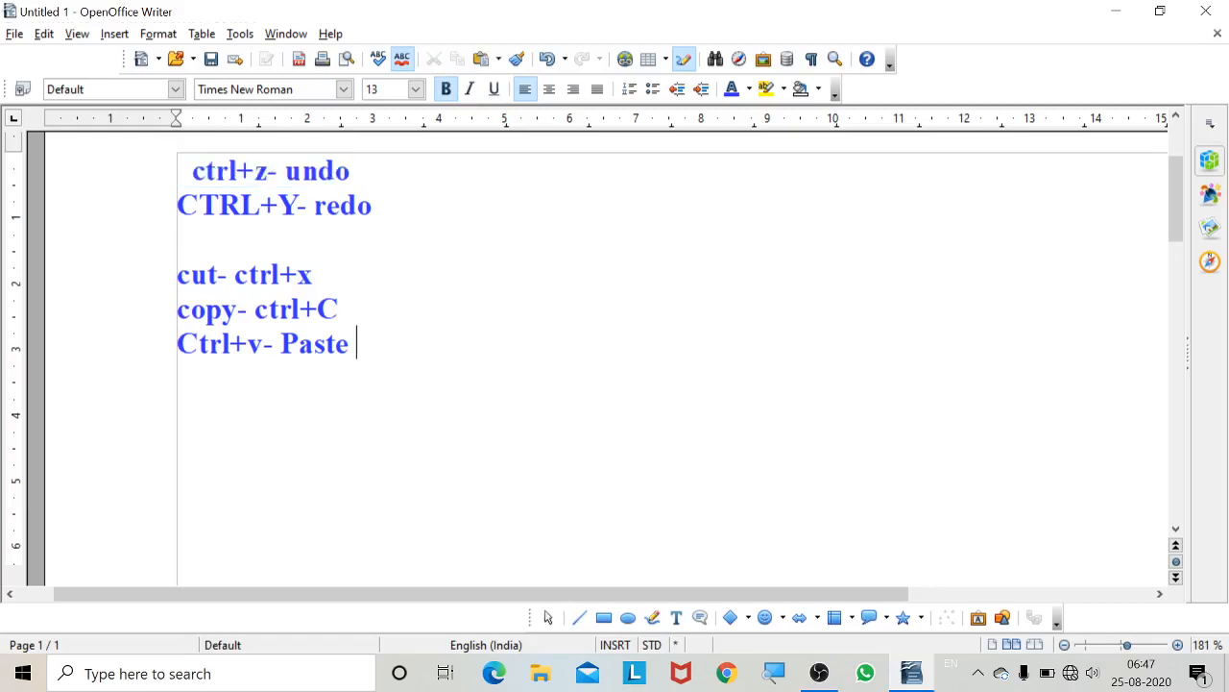
key(Return)
key(Return)
key(Return)
key(ctrl+v)
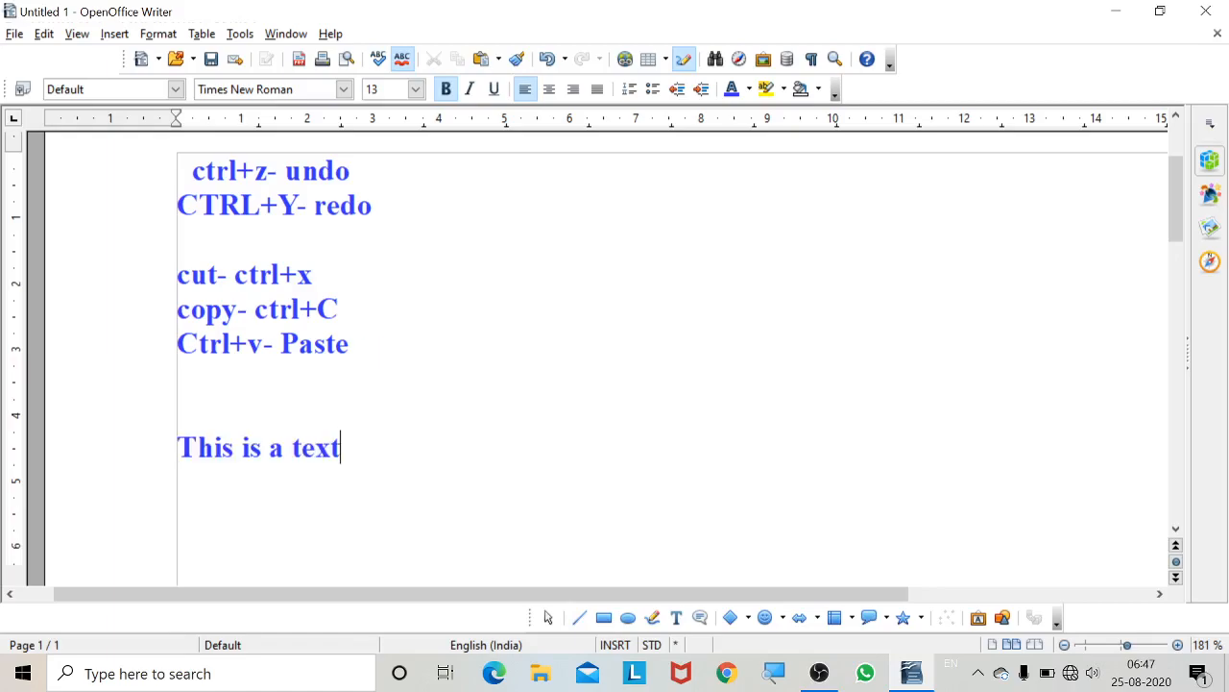
Paste "This is a text" five more times on the same line, following the first pasted copy.
key(ctrl+v)
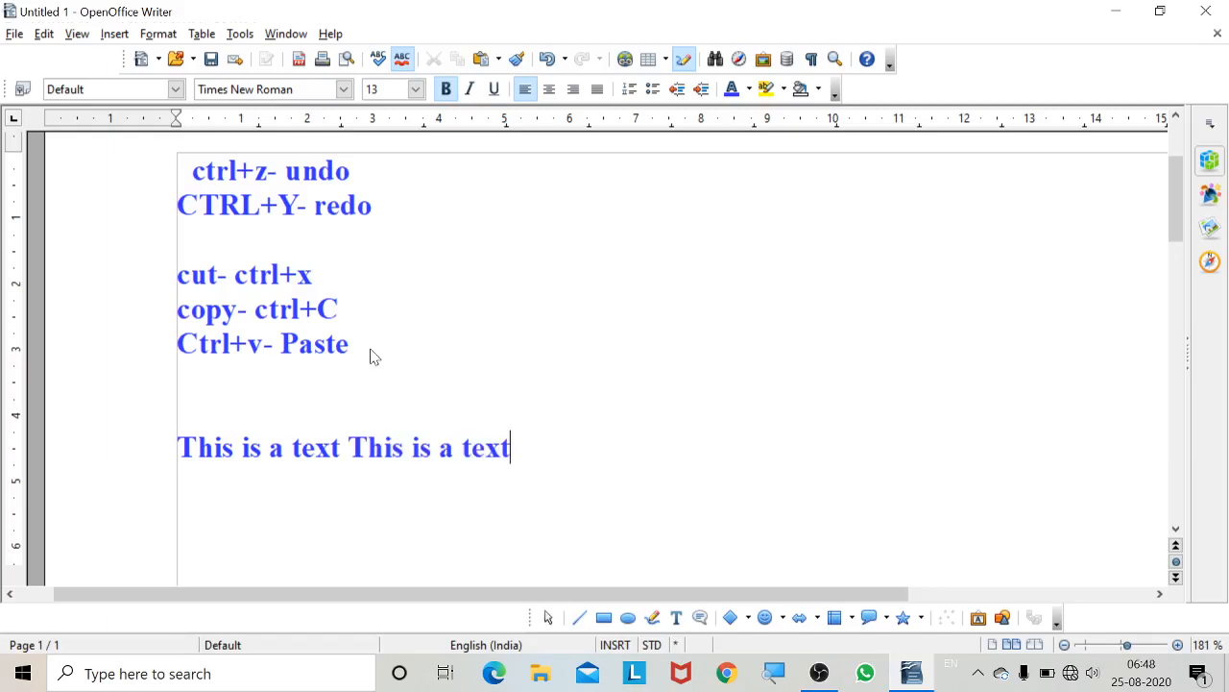
key(ctrl+v)
key(ctrl+v)
key(ctrl+v)
key(ctrl+v)
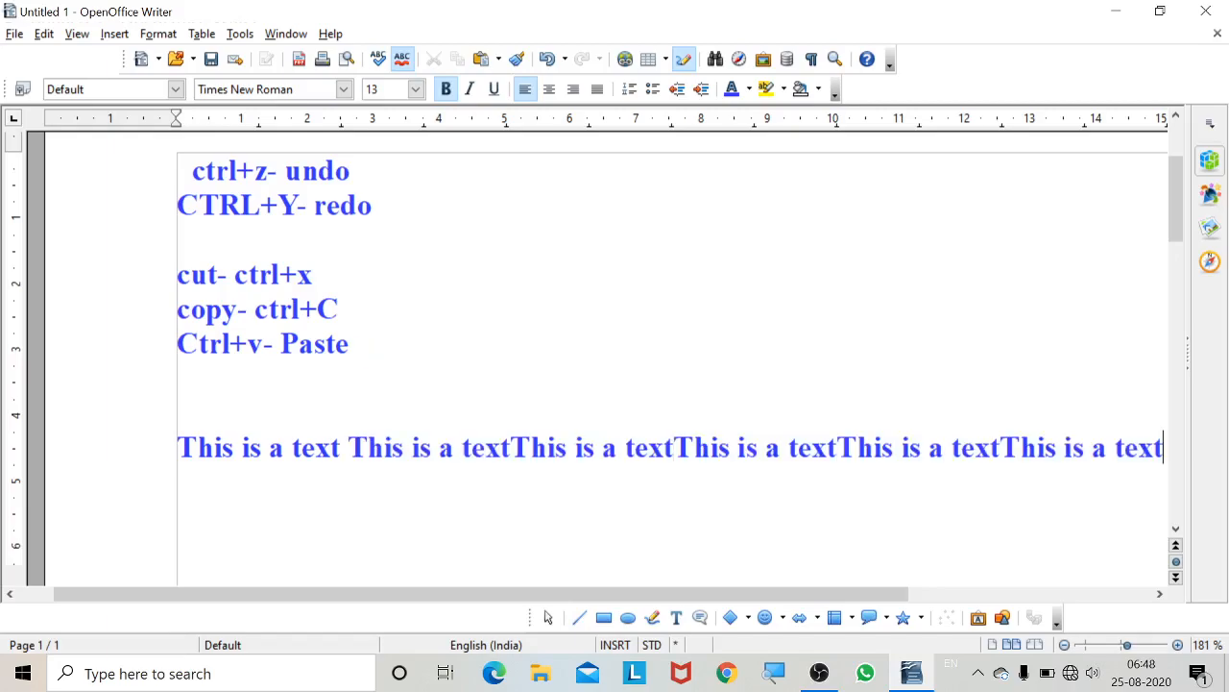
Paste "This is a text" four more times after the existing copies on the sample line.
key(ctrl+v)
key(ctrl+v)
key(ctrl+v)
key(ctrl+v)
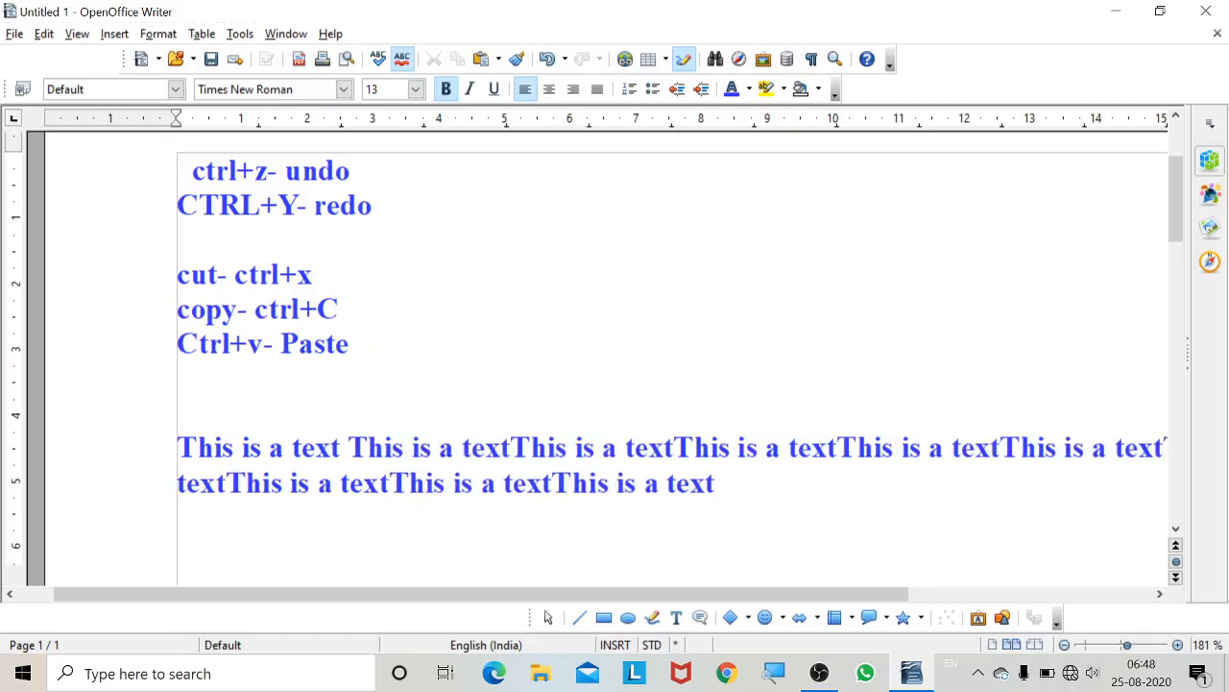
Delete all the repeated copies of "This is a text" and paste a single copy in their place.
key(BackSpace)
key(BackSpace)
key(BackSpace)
key(BackSpace)
key(BackSpace)
key(BackSpace)
key(BackSpace)
key(BackSpace)
key(BackSpace)
key(BackSpace)
key(BackSpace)
key(BackSpace)
key(BackSpace)
key(BackSpace)
key(BackSpace)
key(BackSpace)
key(BackSpace)
key(BackSpace)
key(BackSpace)
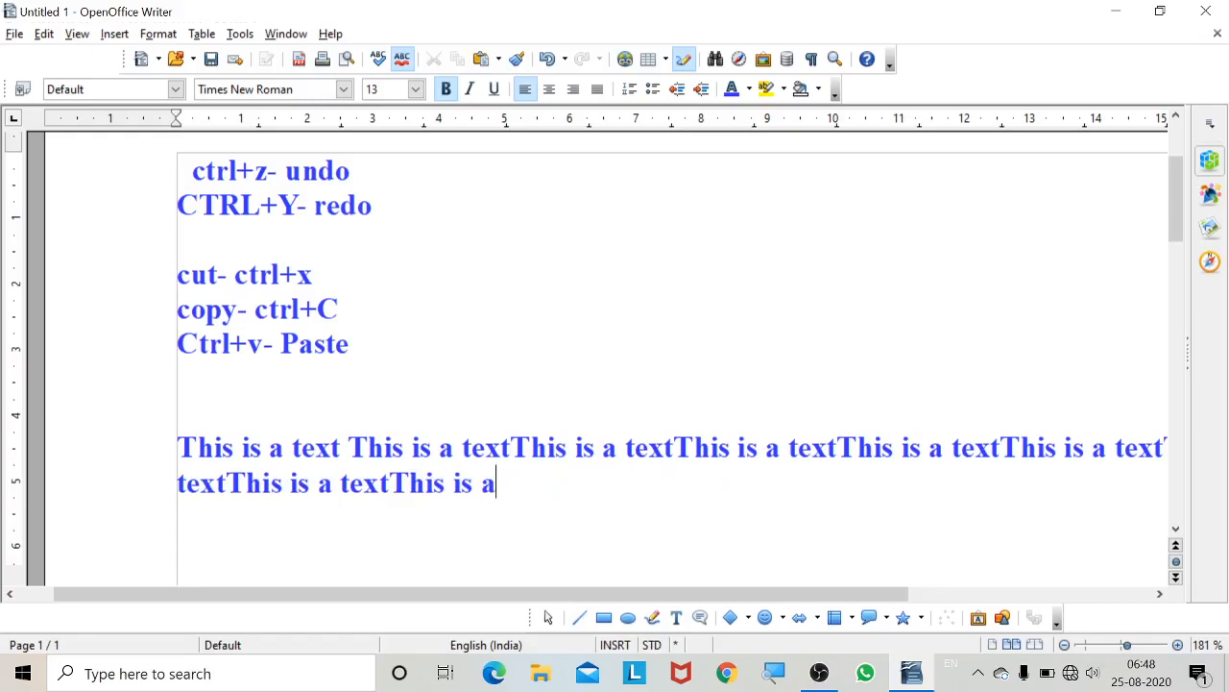
key(BackSpace)
key(BackSpace)
key(BackSpace)
key(BackSpace)
key(BackSpace)
key(BackSpace)
key(BackSpace)
key(BackSpace)
key(BackSpace)
key(BackSpace)
key(BackSpace)
key(BackSpace)
key(BackSpace)
key(BackSpace)
key(BackSpace)
key(BackSpace)
key(BackSpace)
key(BackSpace)
key(BackSpace)
key(BackSpace)
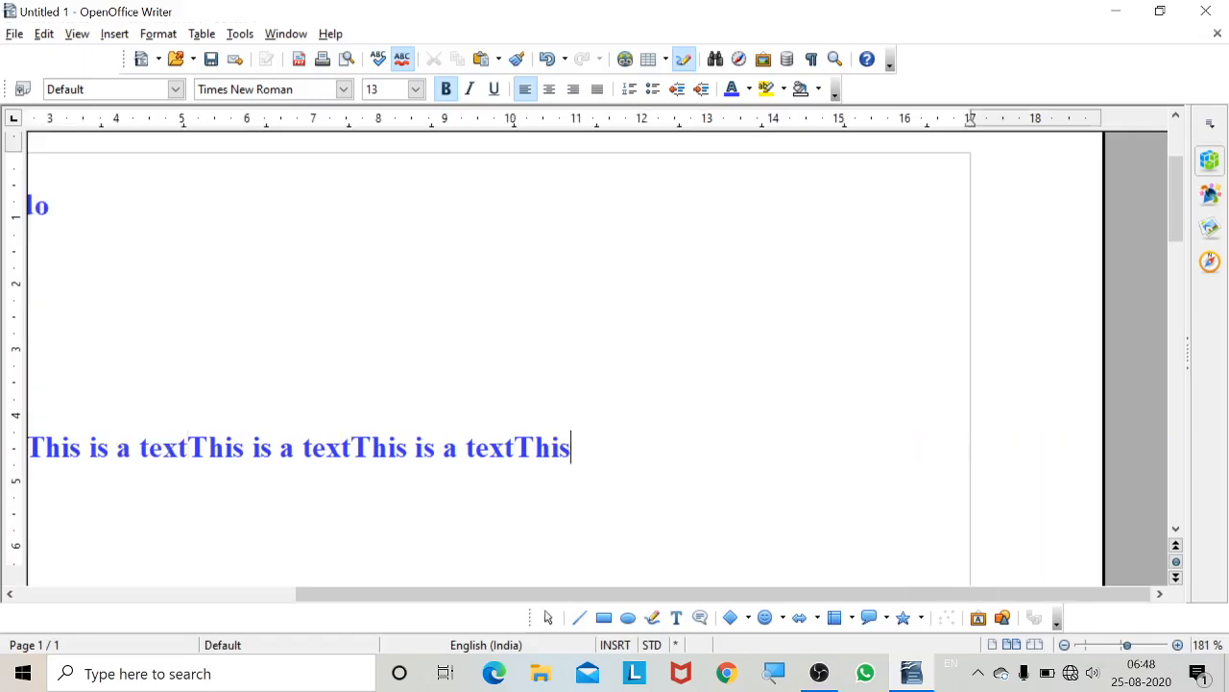
key(BackSpace)
key(BackSpace)
key(BackSpace)
key(BackSpace)
key(BackSpace)
key(BackSpace)
key(BackSpace)
key(BackSpace)
key(BackSpace)
key(BackSpace)
key(BackSpace)
key(BackSpace)
key(BackSpace)
key(BackSpace)
key(BackSpace)
key(BackSpace)
key(BackSpace)
key(BackSpace)
key(BackSpace)
key(BackSpace)
key(BackSpace)
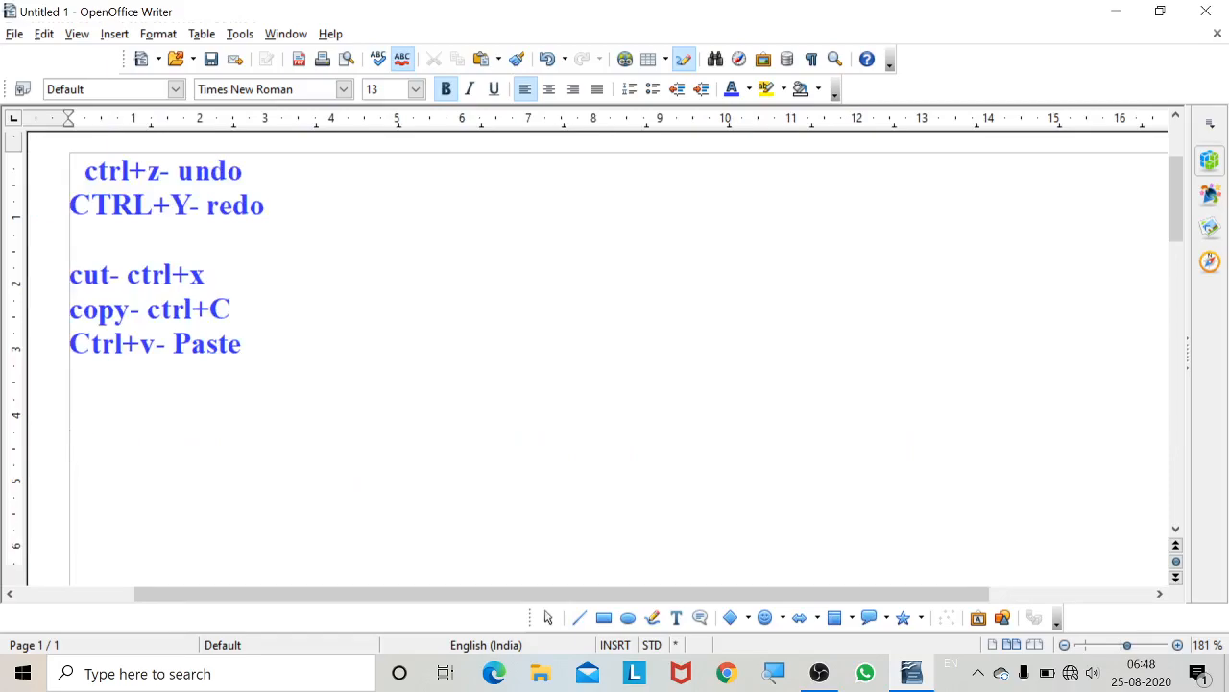
key(ctrl+v)
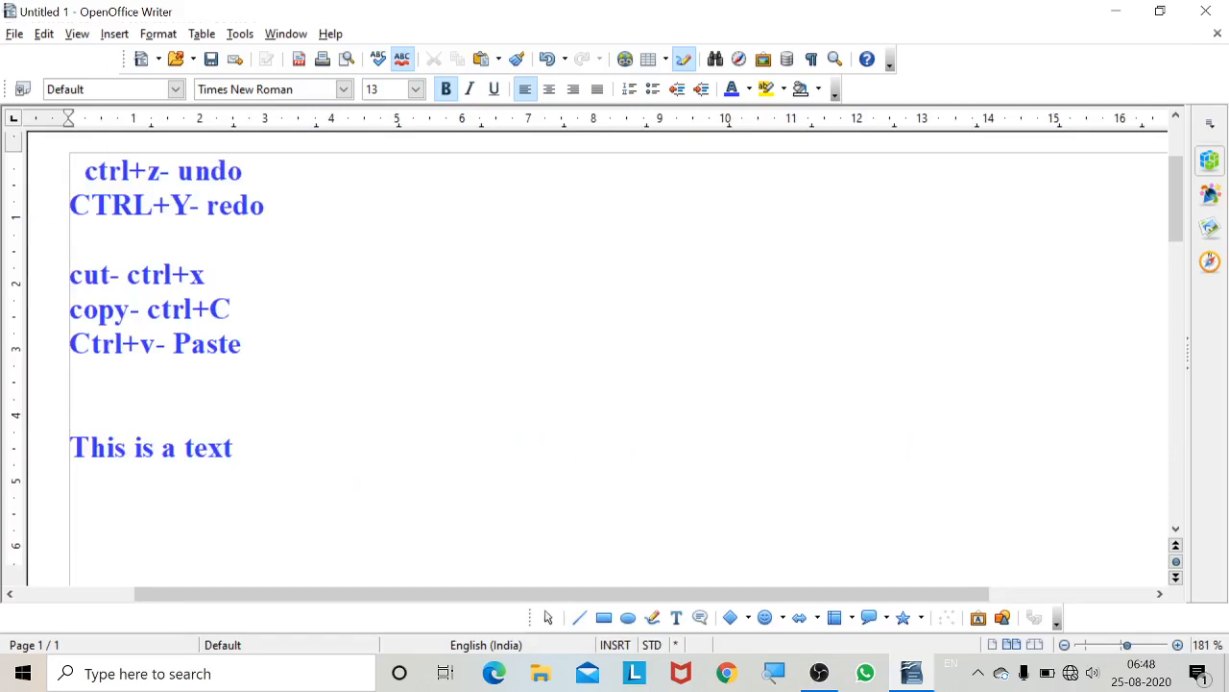
Add a full stop and a space after "This is a text" and copy the "CTRL+Y- redo" line.
drag(70, 205, 265, 205)
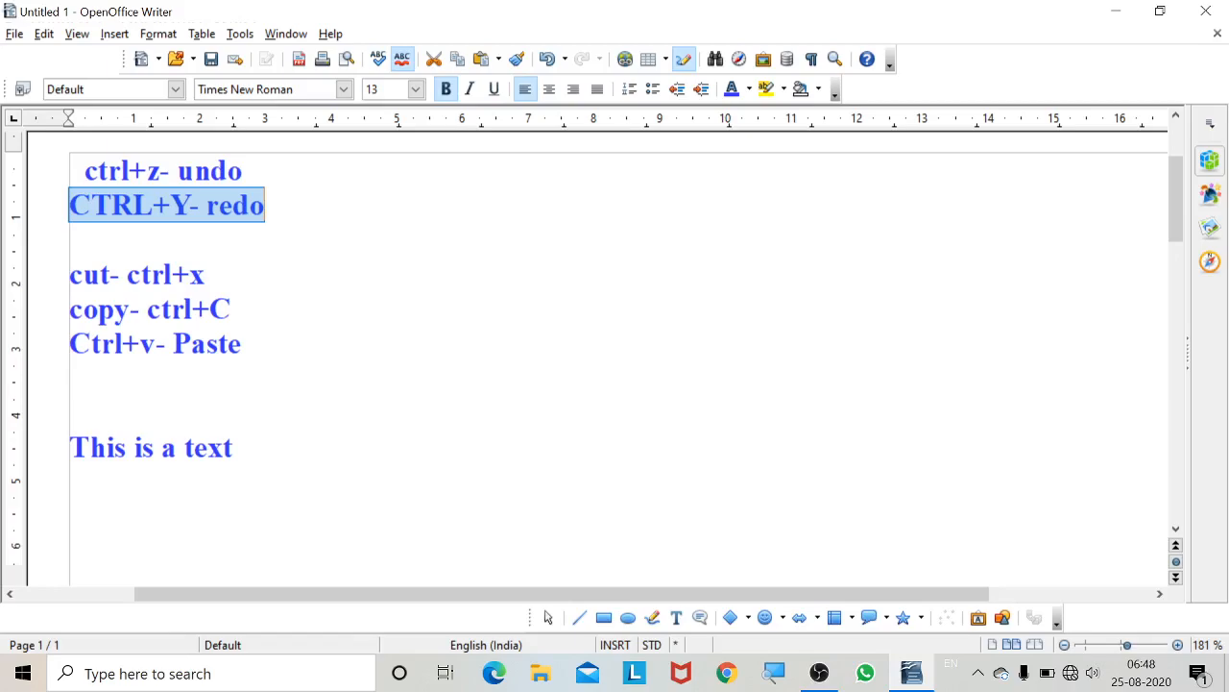
click(233, 448)
text(.)
drag(265, 205, 69, 204)
key(ctrl+End)
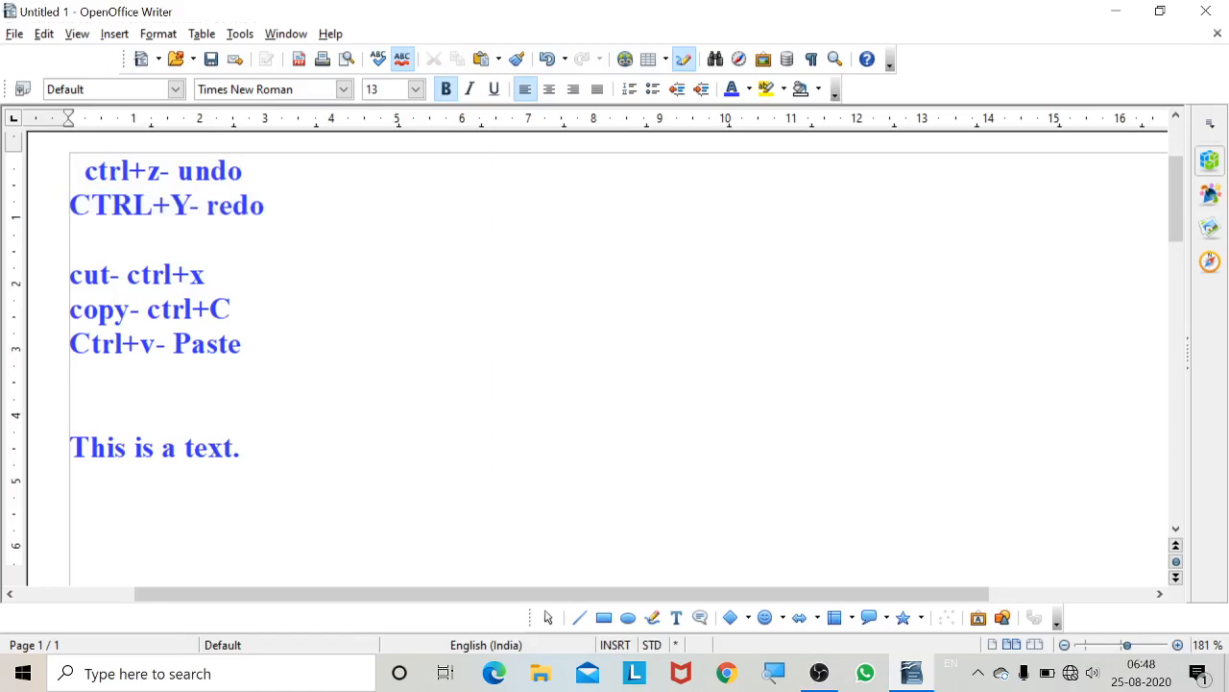
Paste "CTRL+Y- redo" nine times in a row after "This is a text.".
key(ctrl+v)
key(ctrl+v)
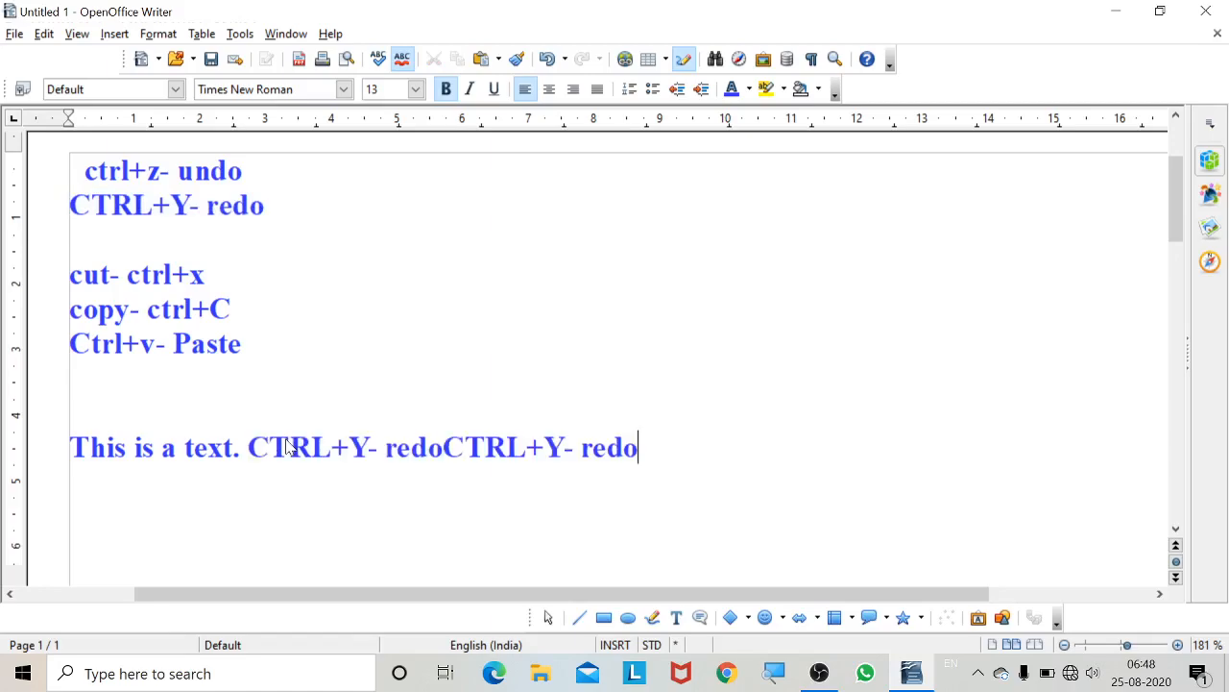
key(ctrl+v)
key(ctrl+v)
key(ctrl+v)
key(ctrl+v)
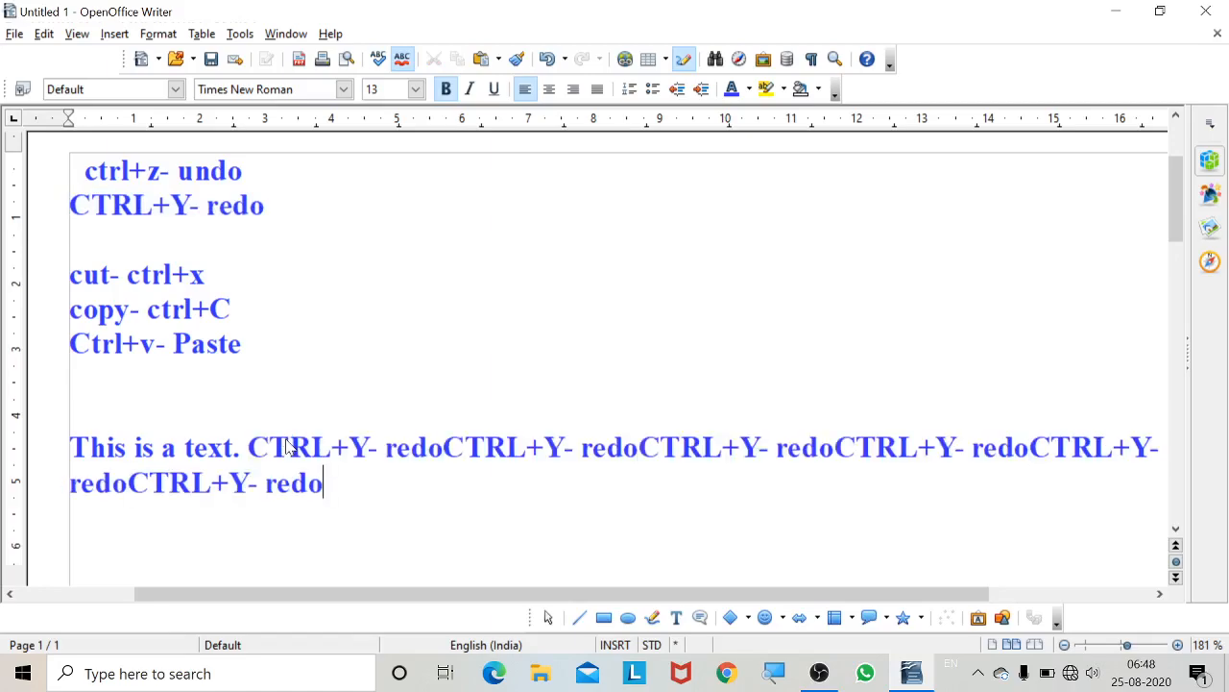
key(ctrl+v)
key(ctrl+v)
key(ctrl+v)
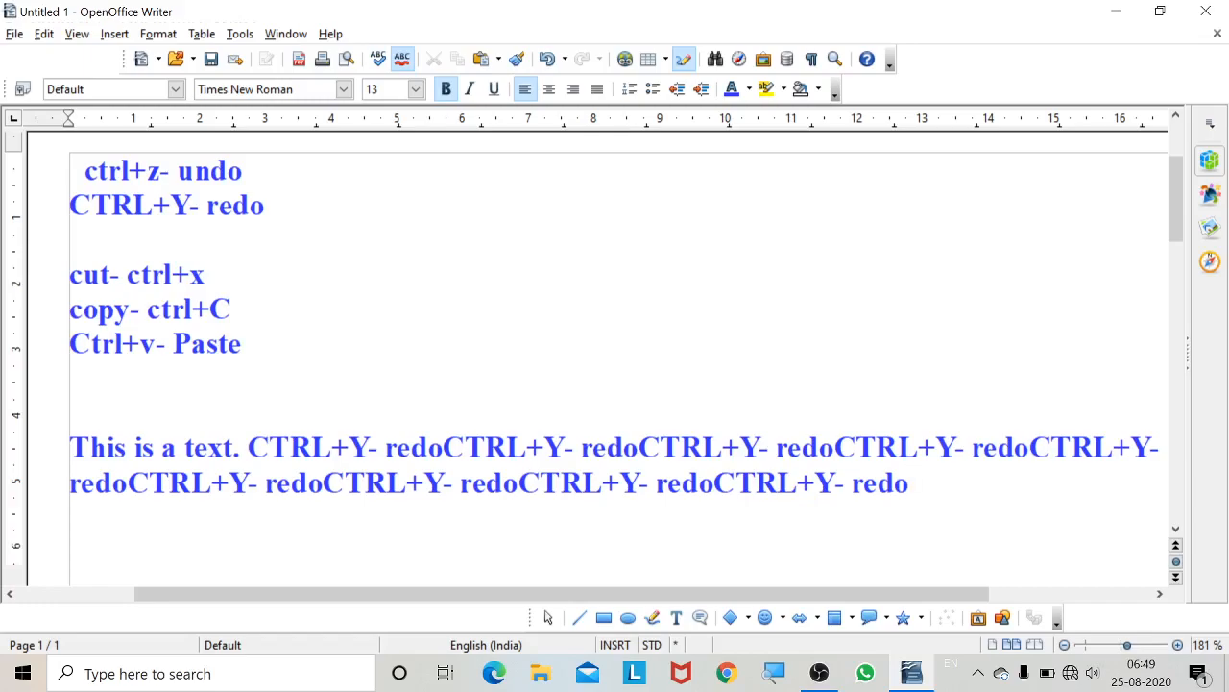
Select the entire document contents and delete them.
key(ctrl+a)
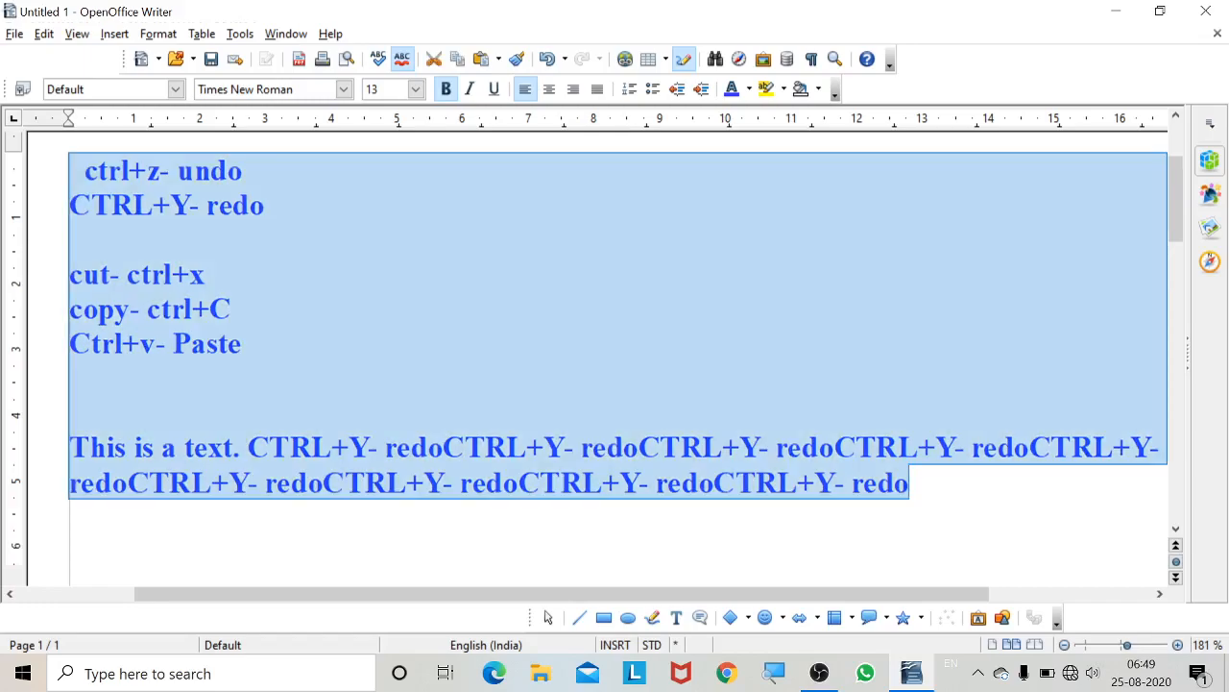
key(Delete)
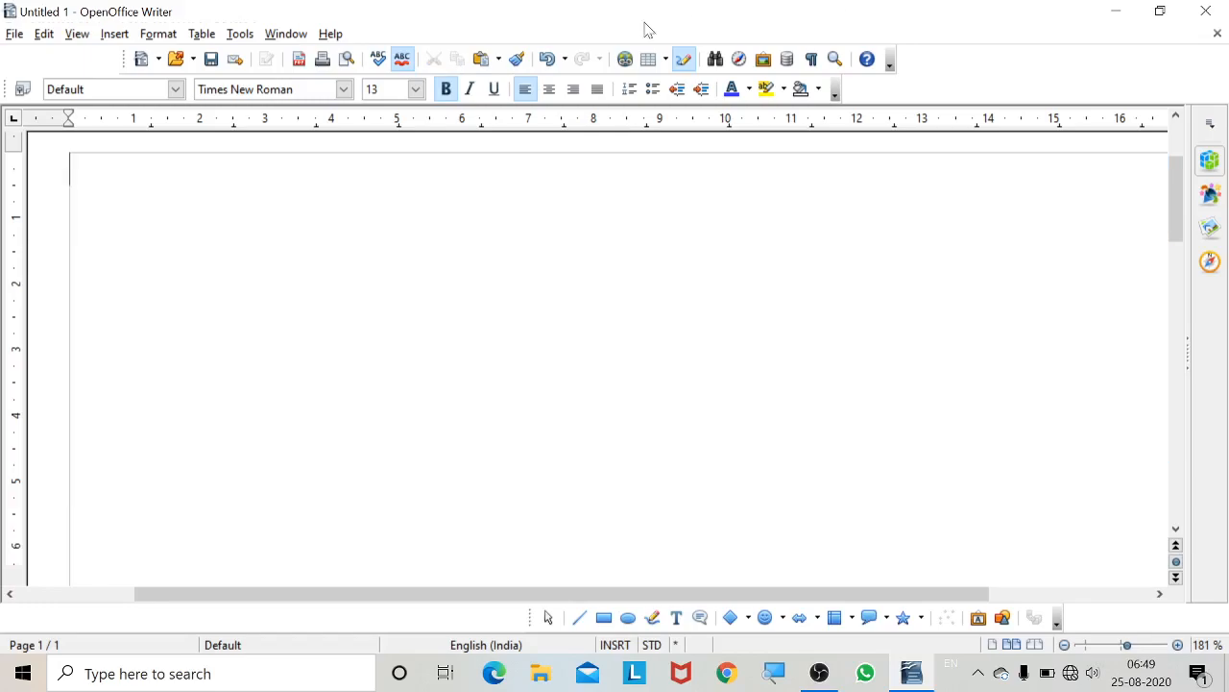
click(43, 34)
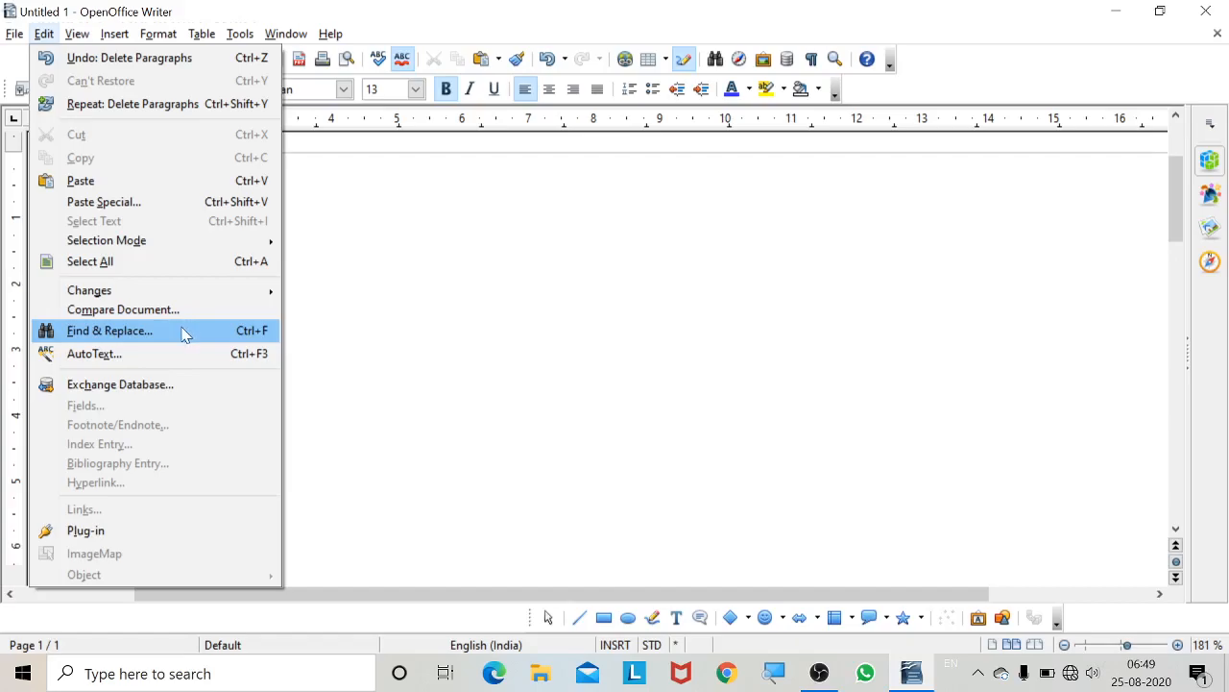
click(650, 234)
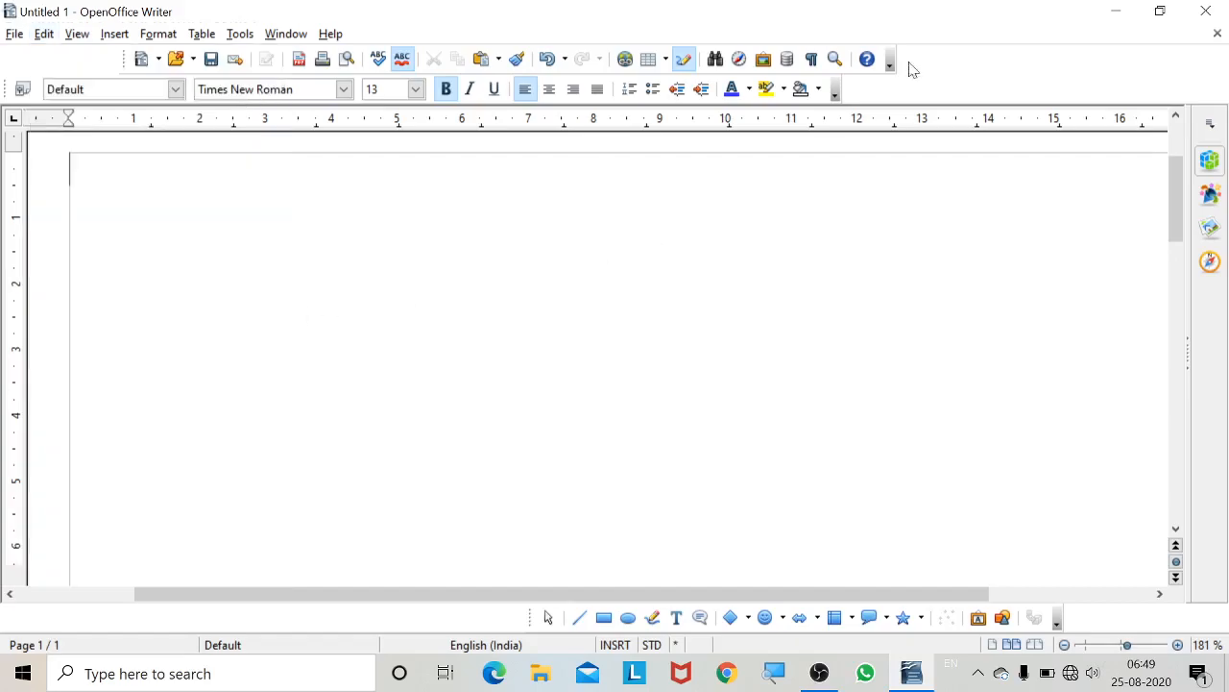
Switch to Acrobat Reader with the desktop PDF "PART B word Processing Written Work 3" and copy its text from "Styles:" through "five types of styles:".
click(1117, 23)
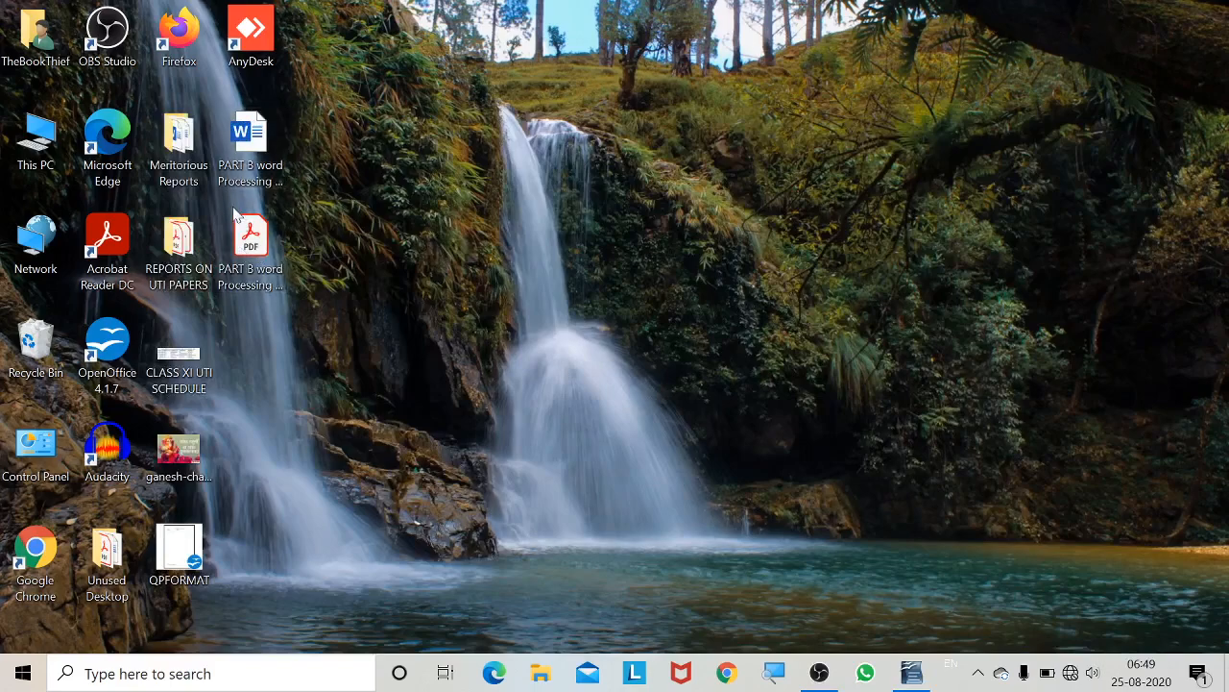
double_click(242, 254)
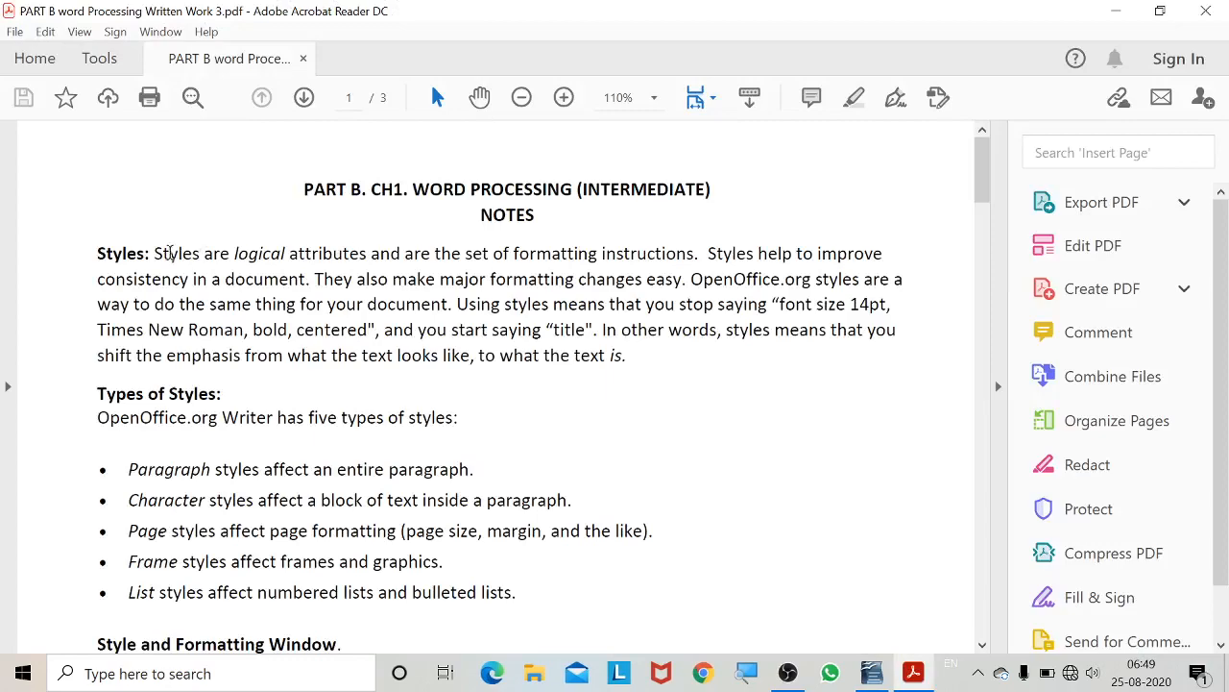
drag(97, 254, 461, 410)
key(ctrl+c)
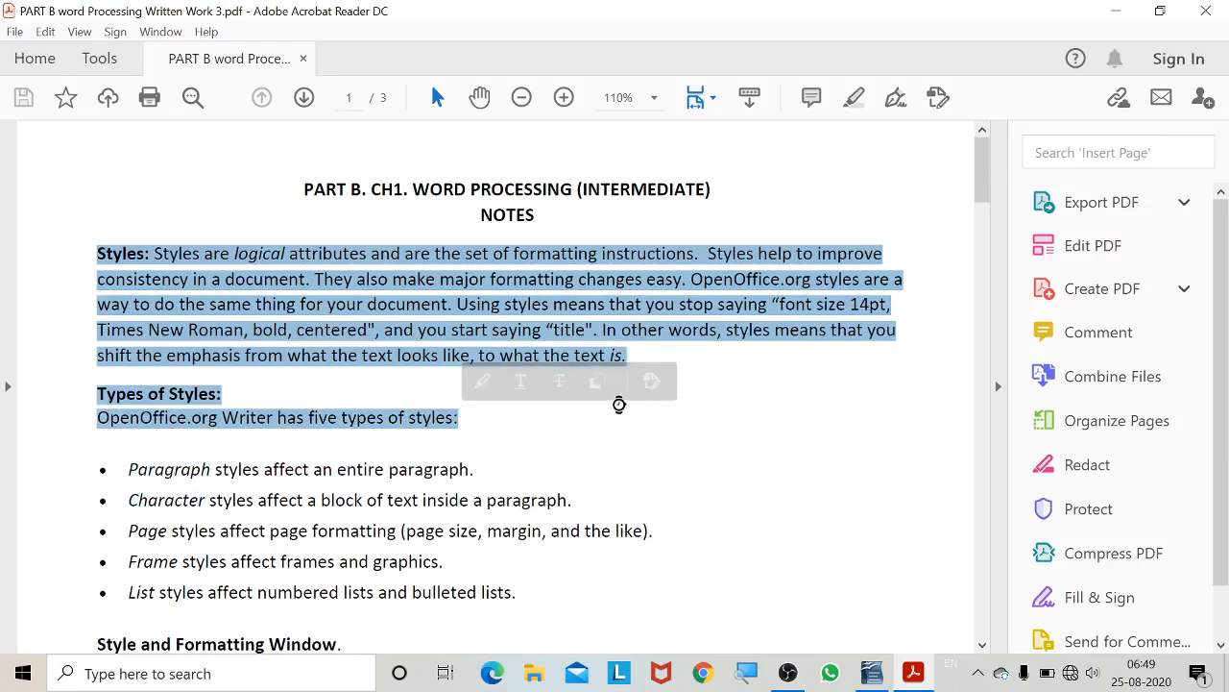
Return to the blank OpenOffice Writer document and paste the copied PDF passage.
click(1118, 15)
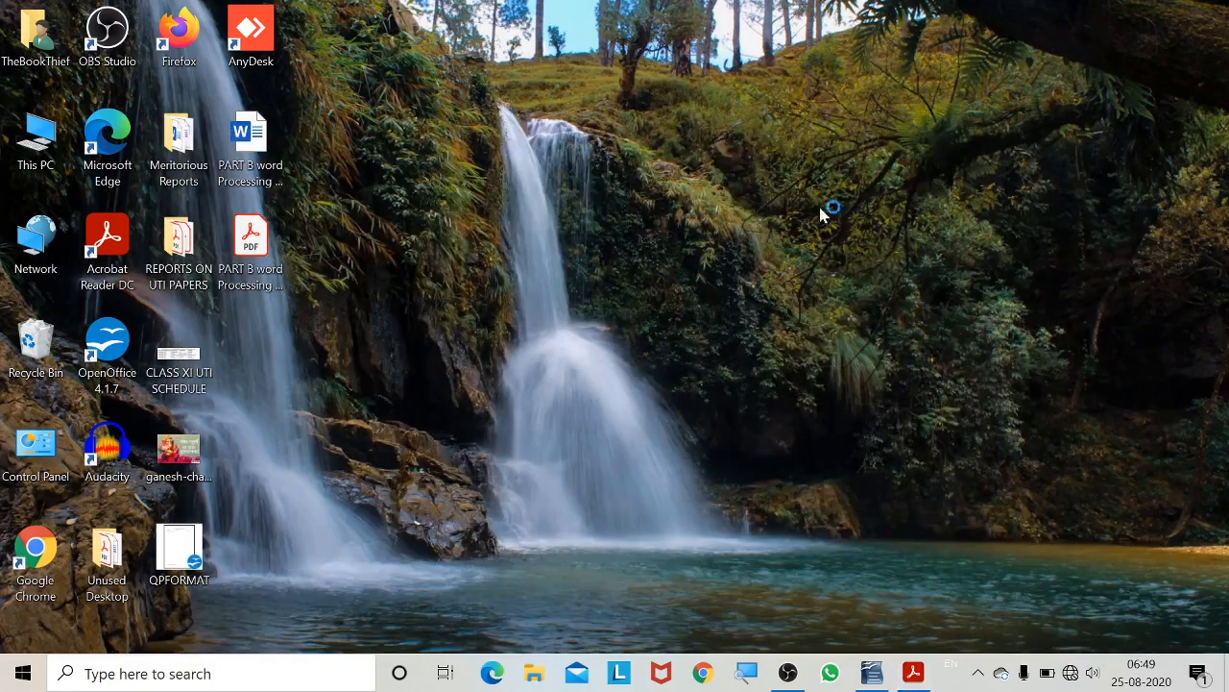
click(873, 672)
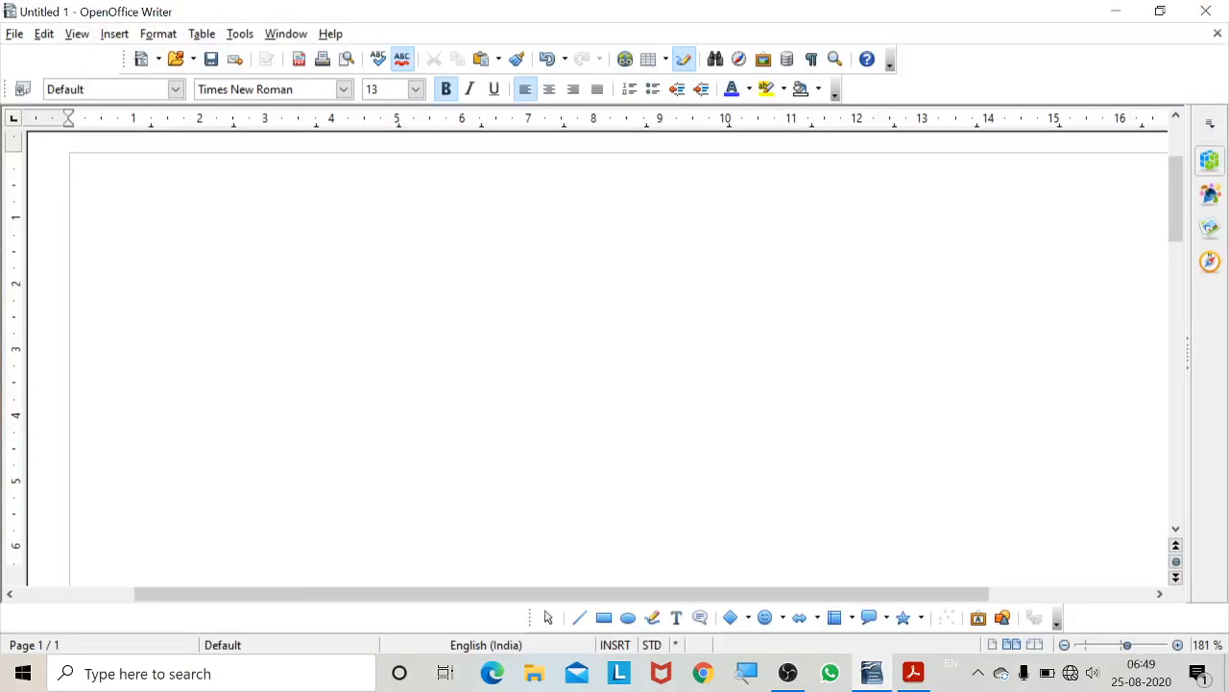
key(ctrl+v)
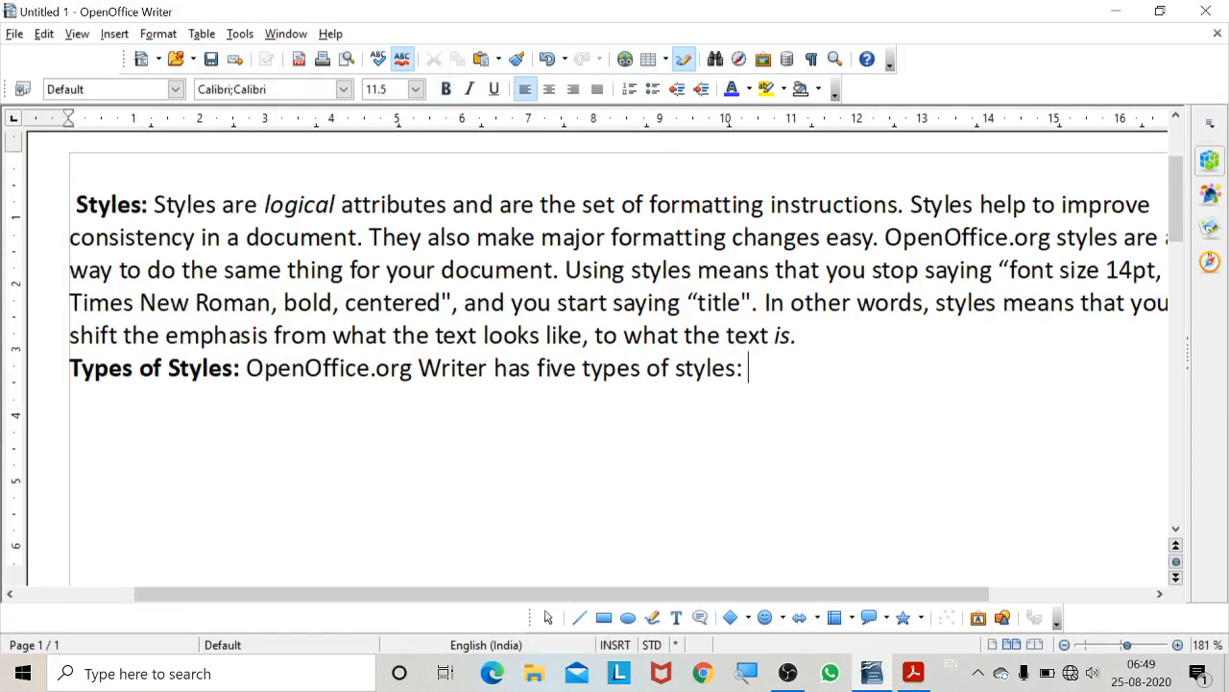
Copy the whole pasted passage and paste it three more times, starting on a new line below the original.
key(ctrl+a)
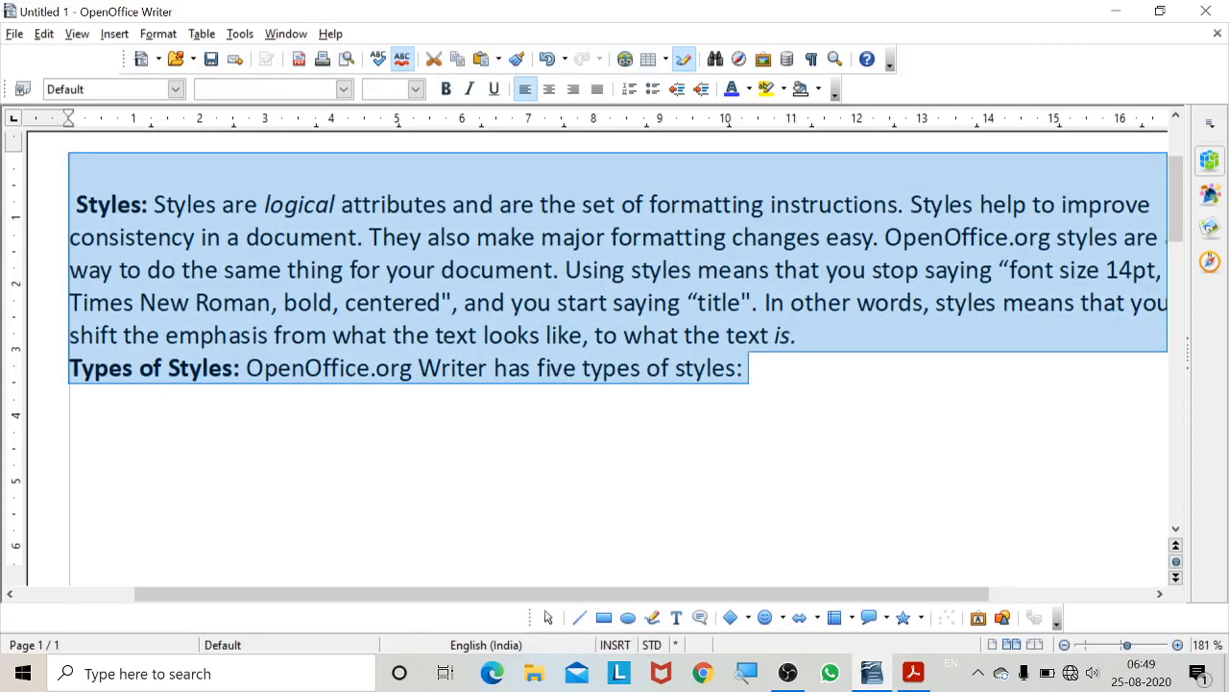
key(Right)
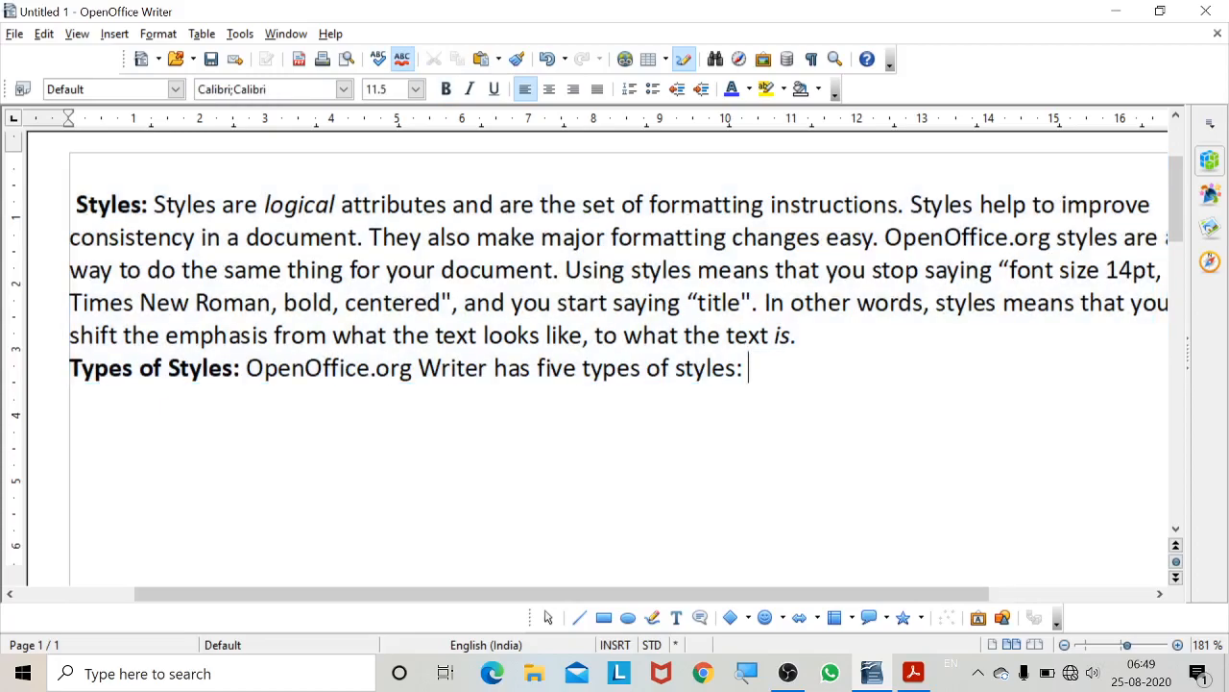
key(ctrl+a)
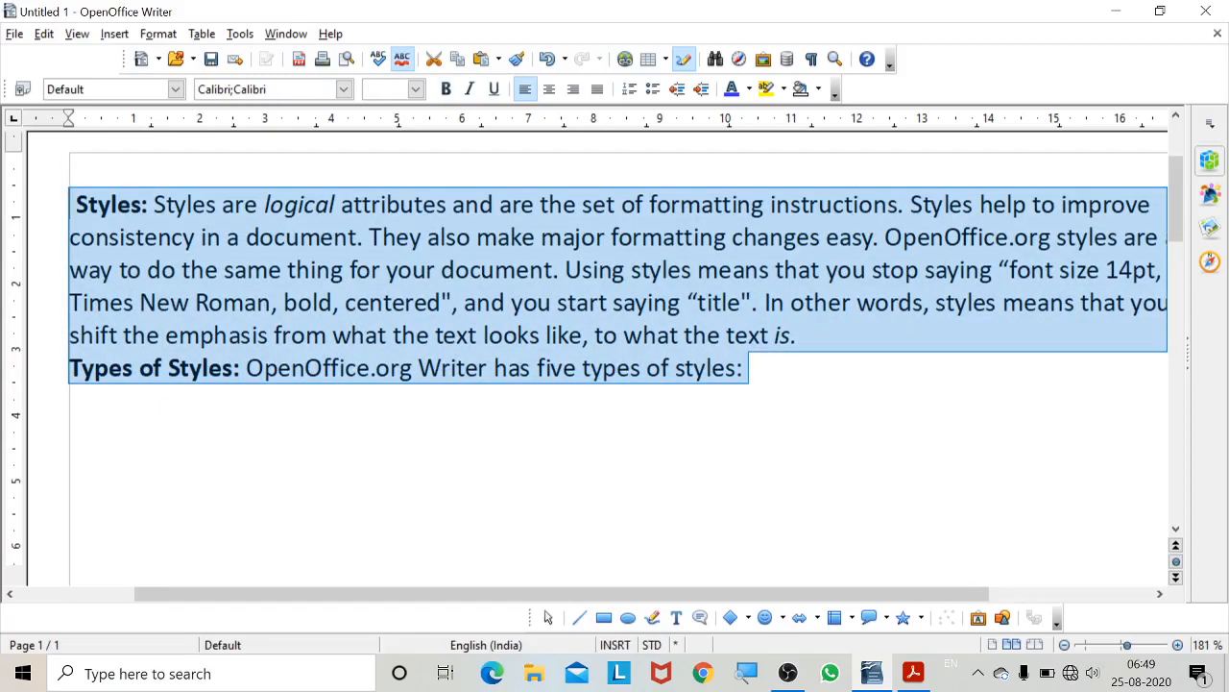
key(ctrl+c)
key(Right)
key(Return)
key(ctrl+v)
key(ctrl+v)
key(ctrl+v)
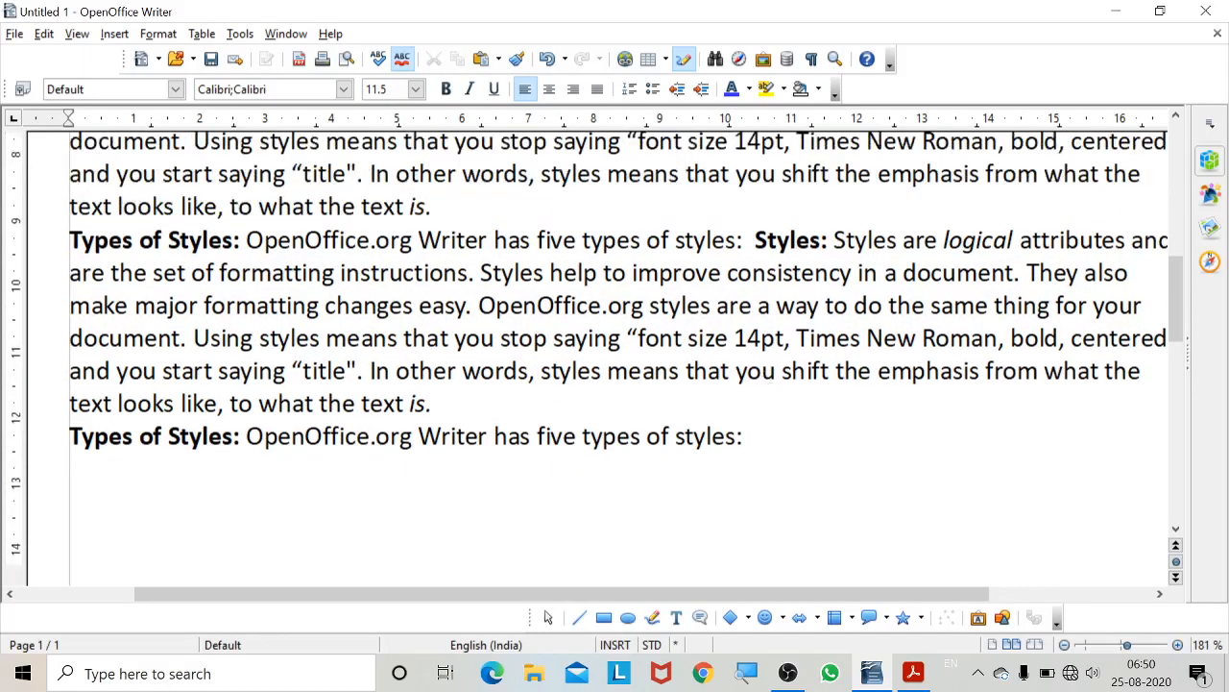
Find all occurrences of "Times New Roman" with Find & Replace, look over the matches, and close the dialog.
scroll(763, 381, up, 3)
scroll(614, 356, up, 3)
scroll(614, 356, up, 3)
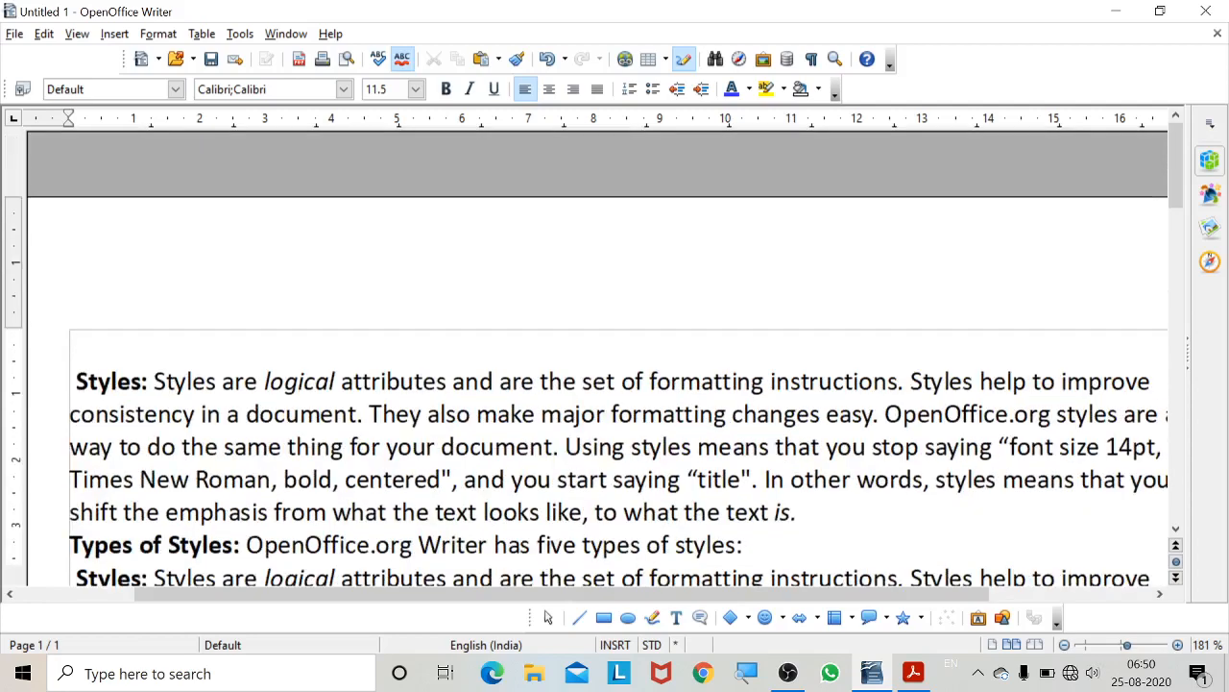
scroll(615, 356, down, 3)
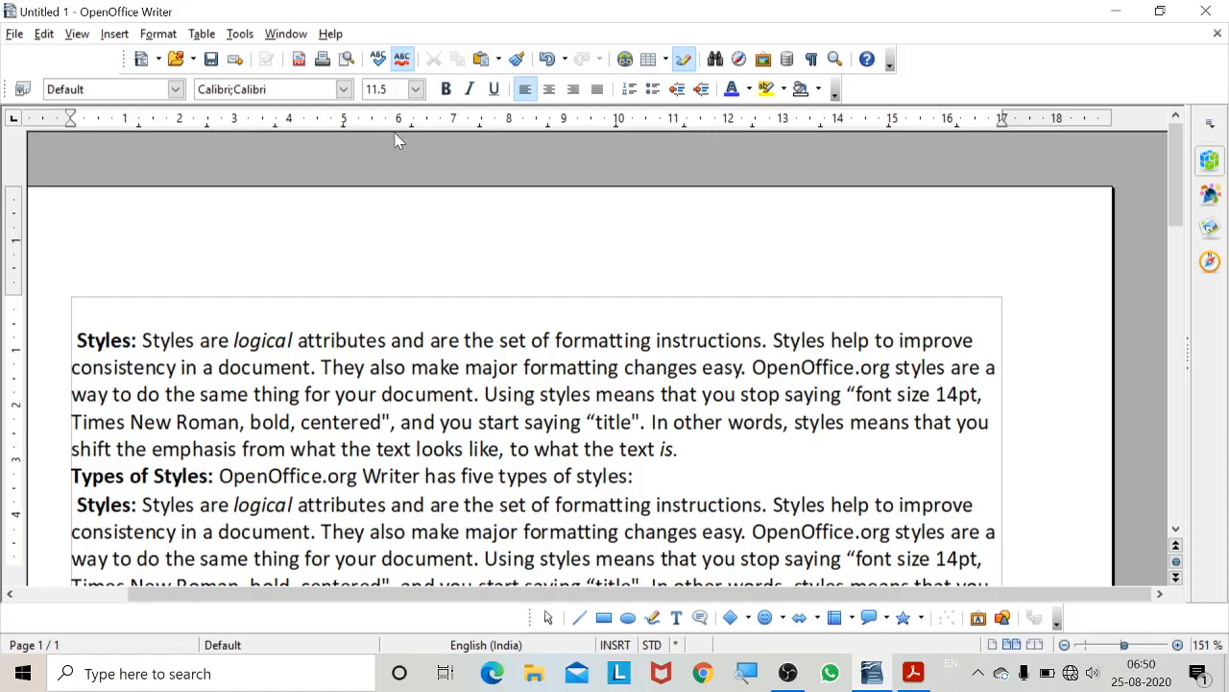
key(ctrl+h)
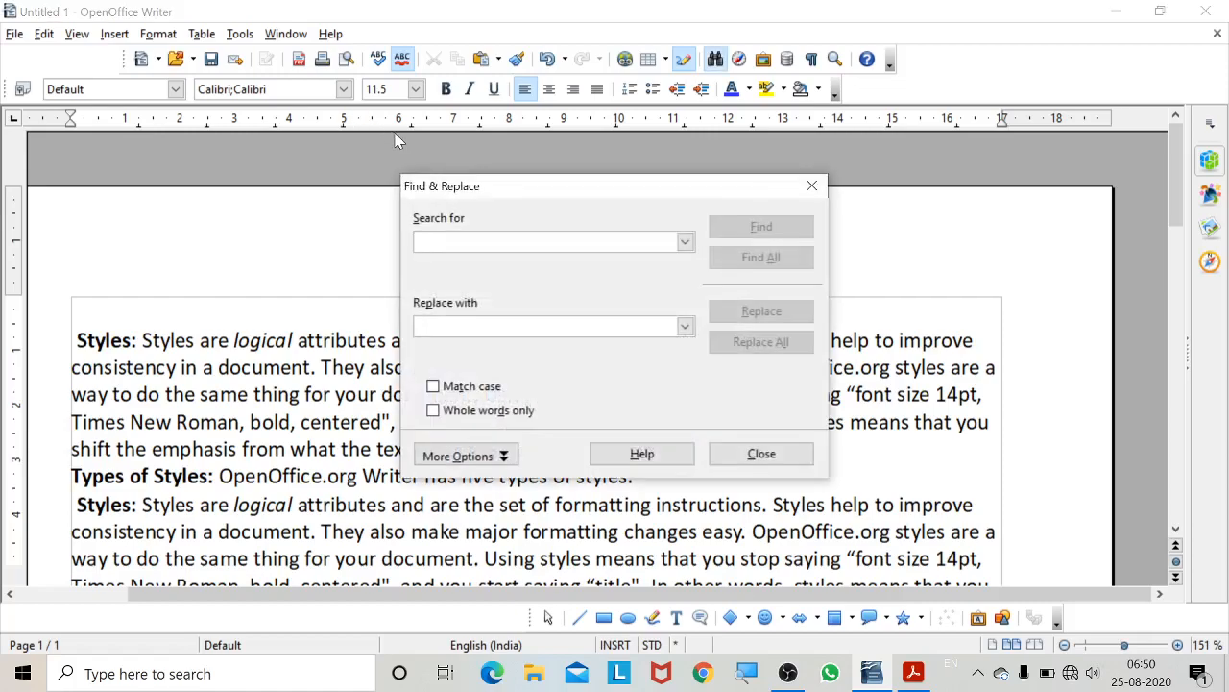
key(Escape)
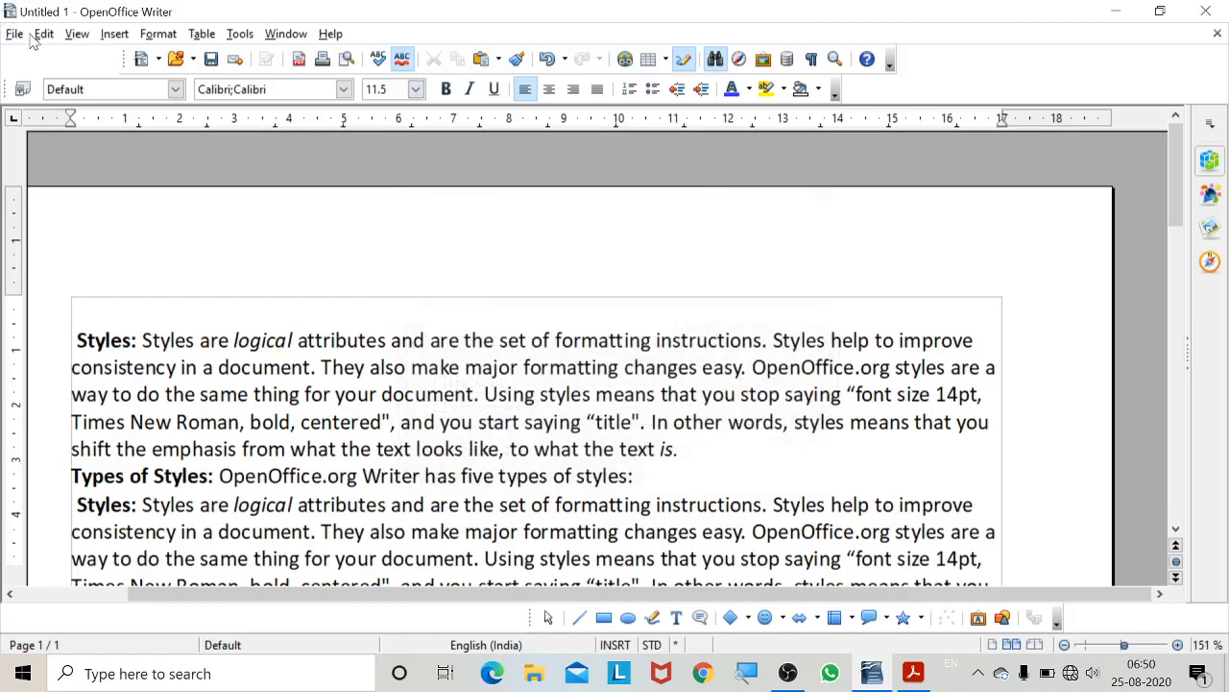
click(44, 34)
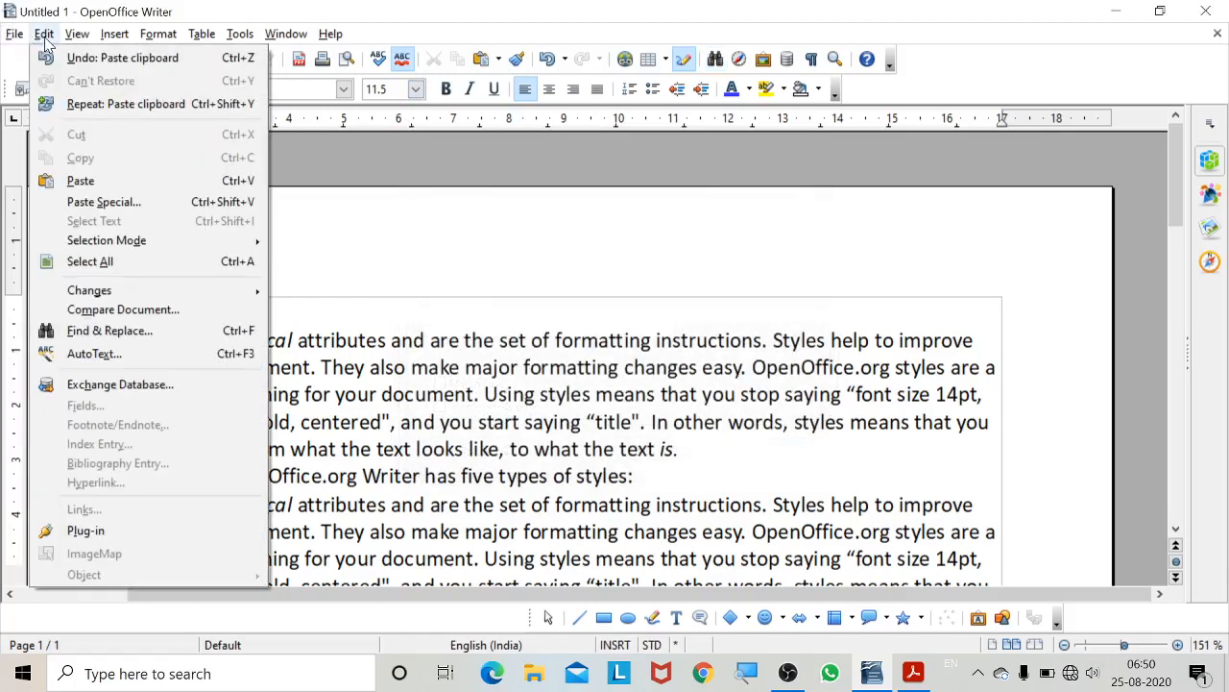
click(171, 336)
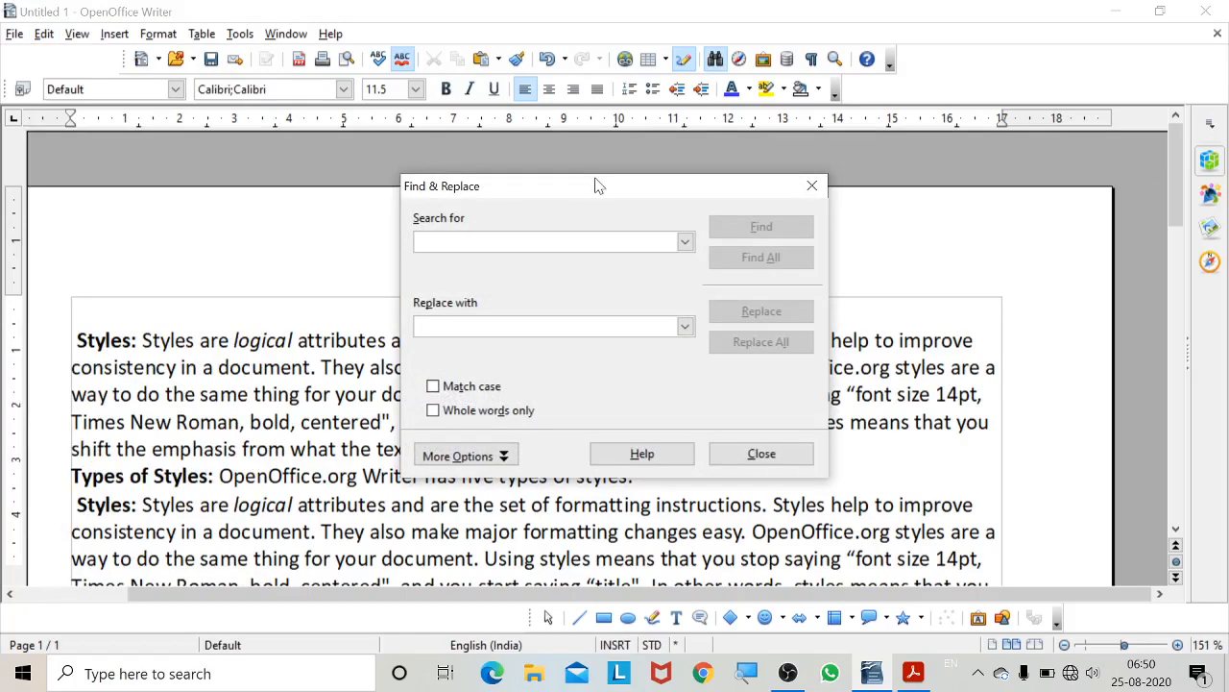
text(Times new)
key(BackSpace)
key(BackSpace)
key(BackSpace)
text(New )
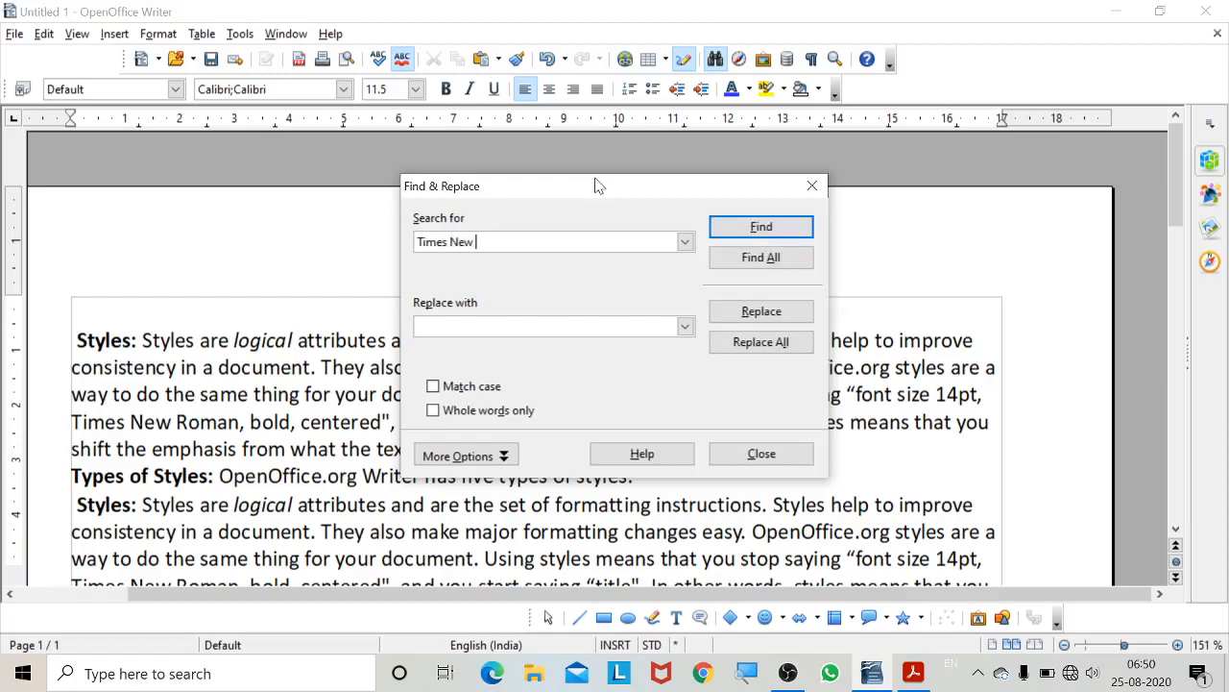
text(ROman)
key(BackSpace)
key(BackSpace)
key(BackSpace)
key(BackSpace)
text(oman)
click(763, 260)
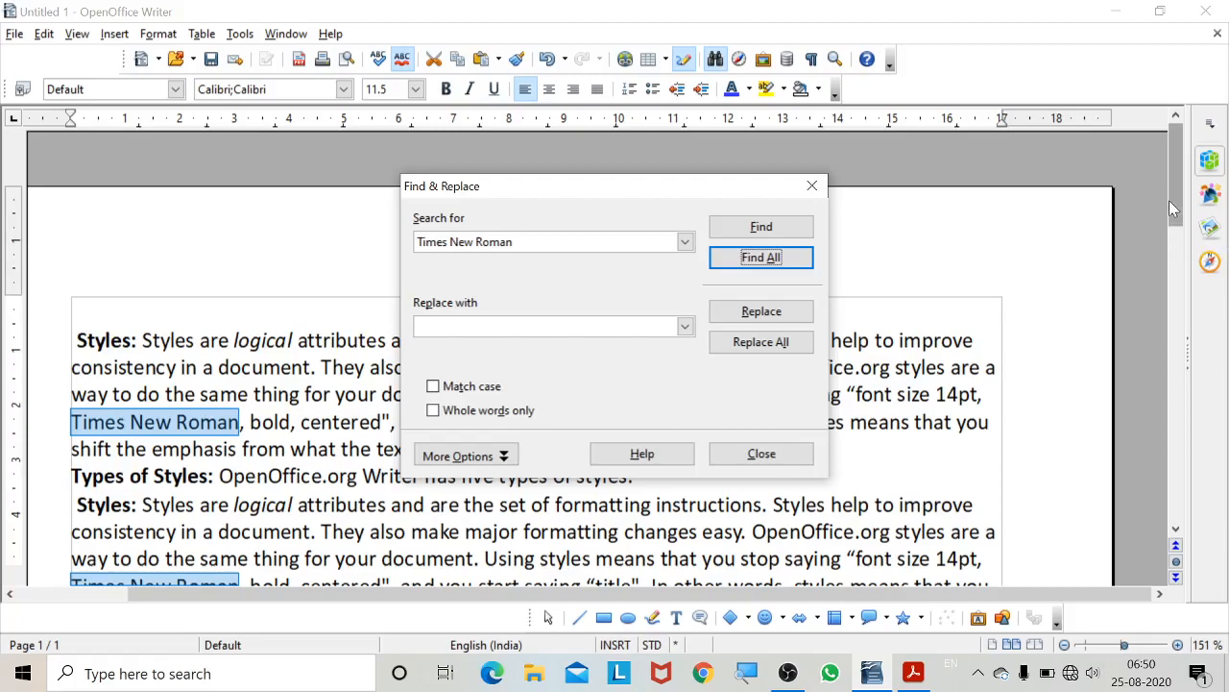
drag(1175, 192, 1149, 234)
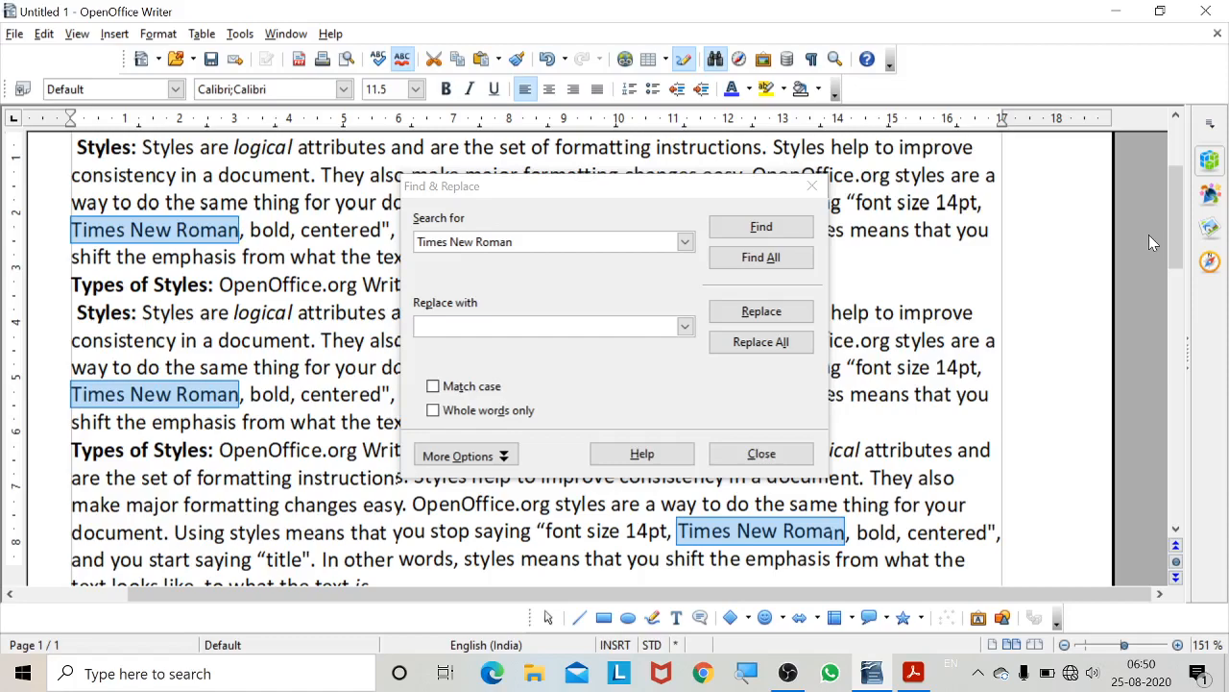
click(812, 187)
click(776, 230)
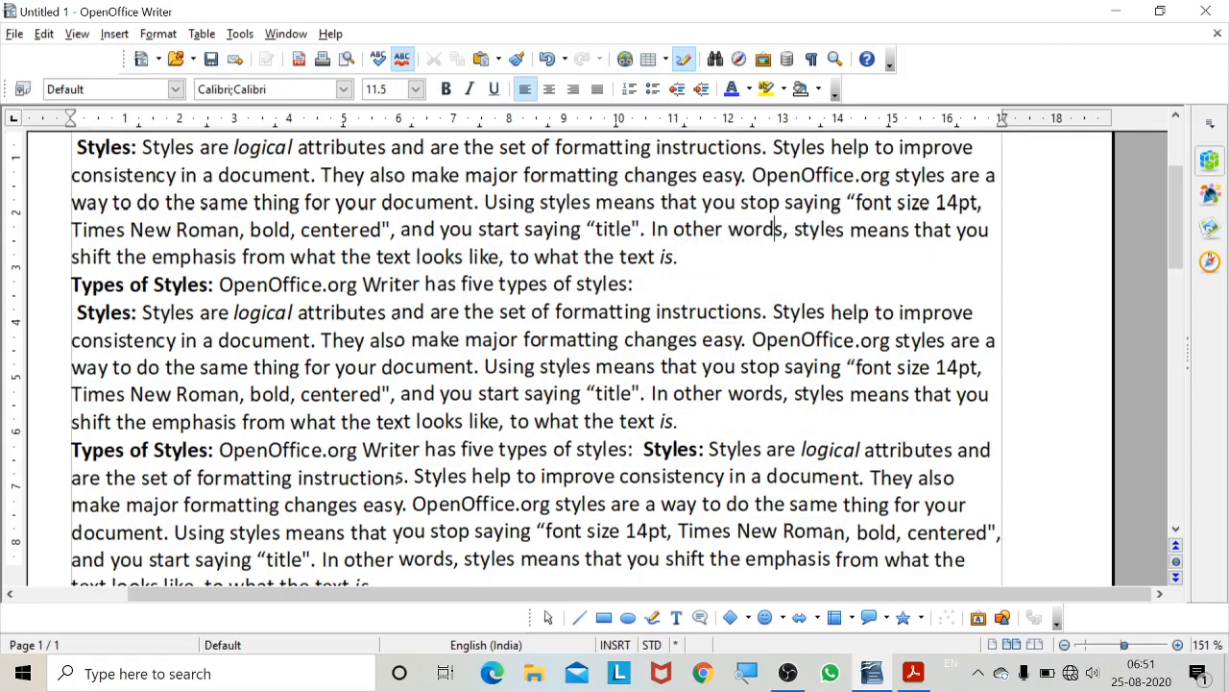
Replace every "Times New Roman" with "Arial Black" using Find & Replace, close the dialog, and highlight a replaced phrase in the second paragraph.
key(ctrl+h)
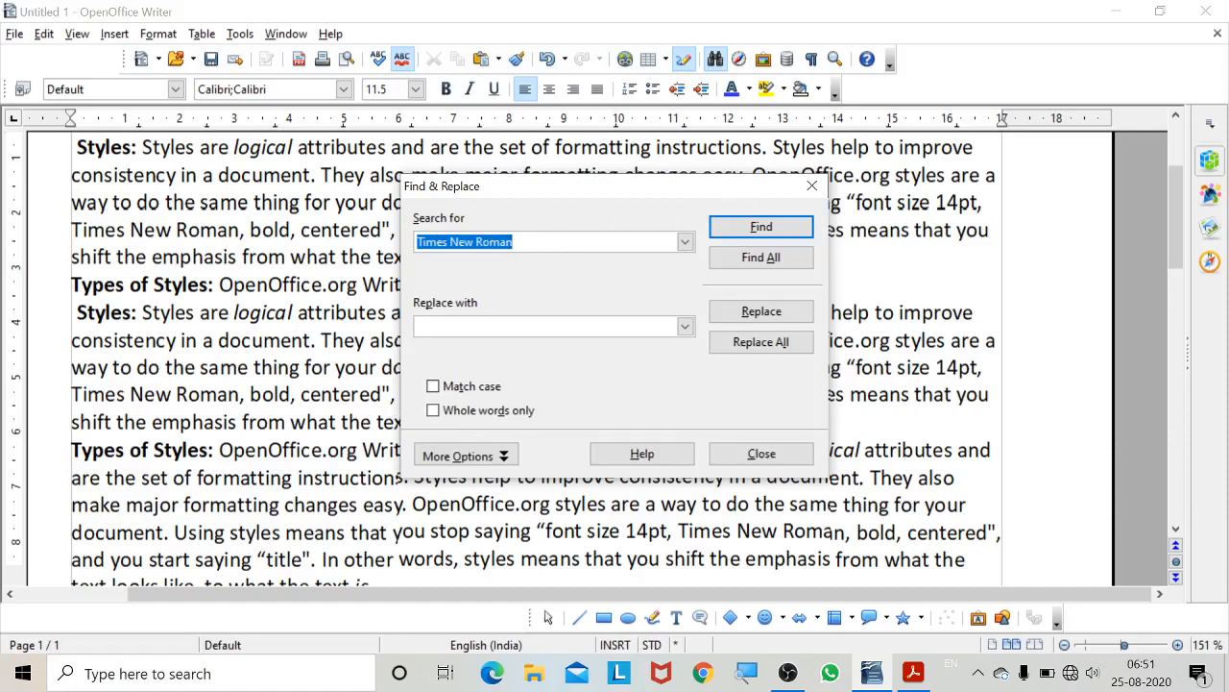
click(343, 88)
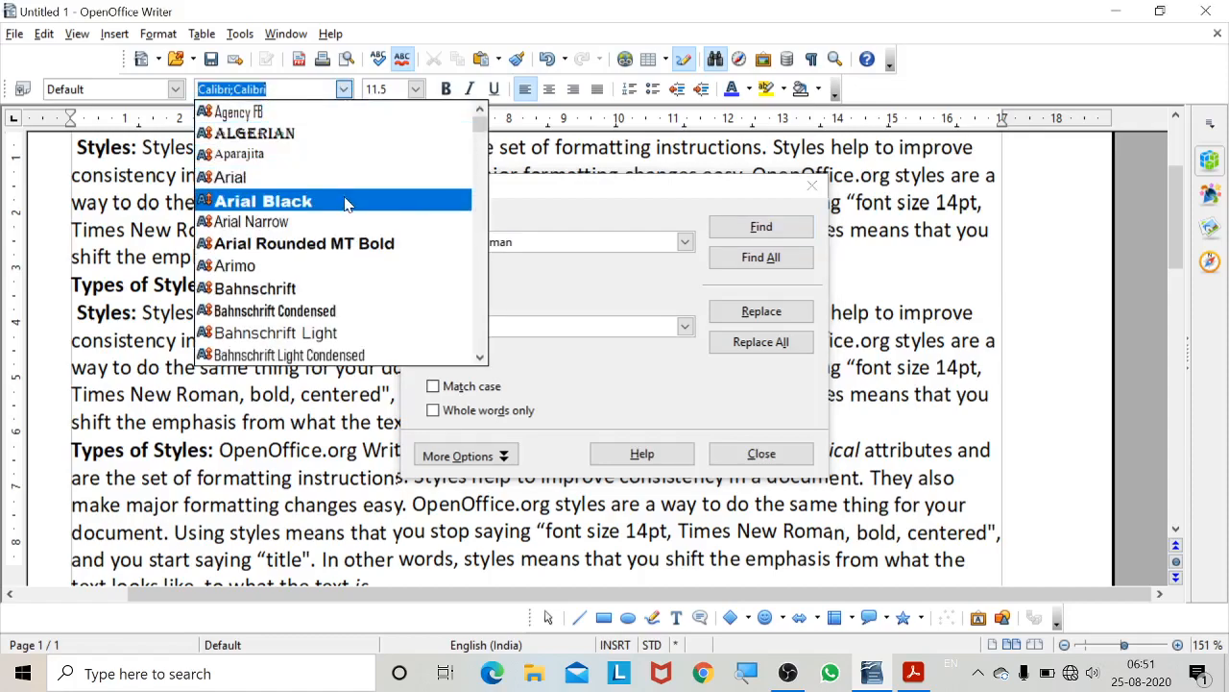
click(634, 211)
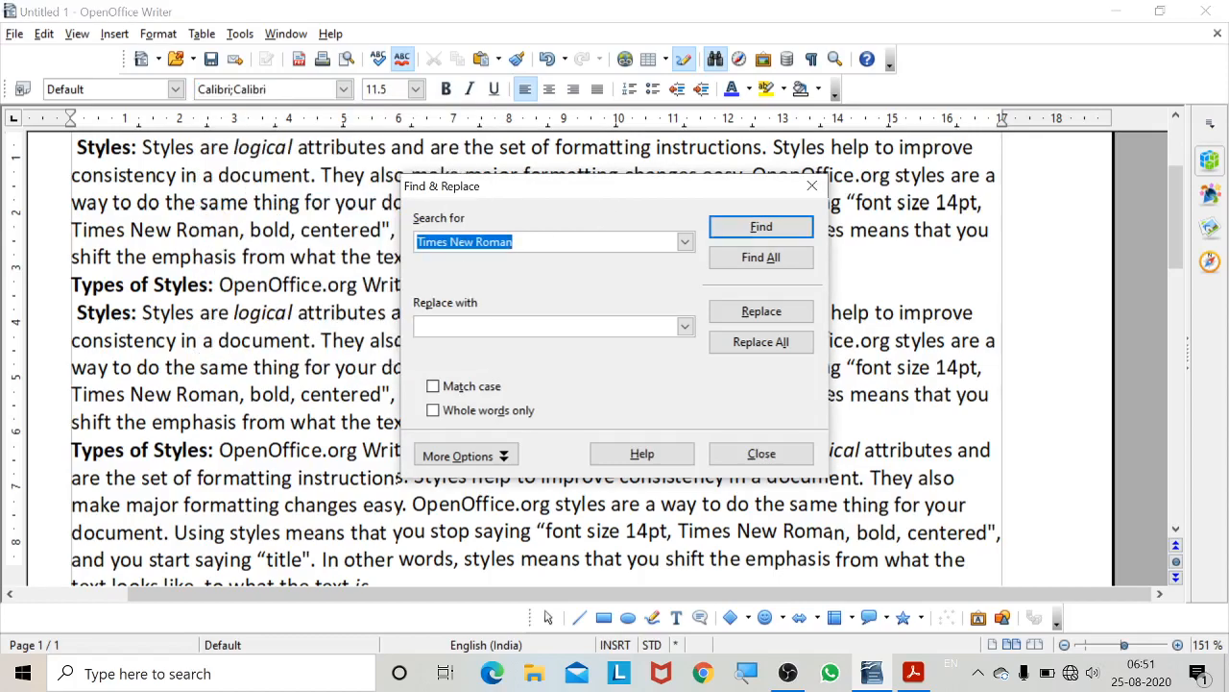
click(480, 327)
text(Arial Black)
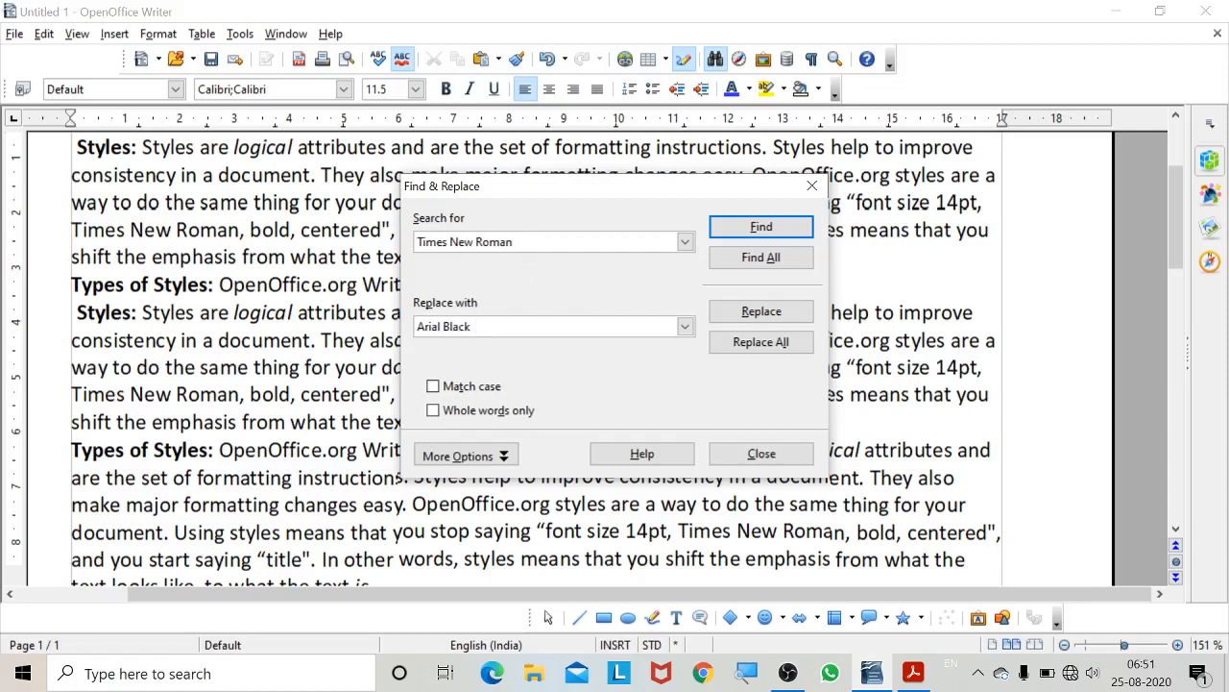
key(shift+Tab)
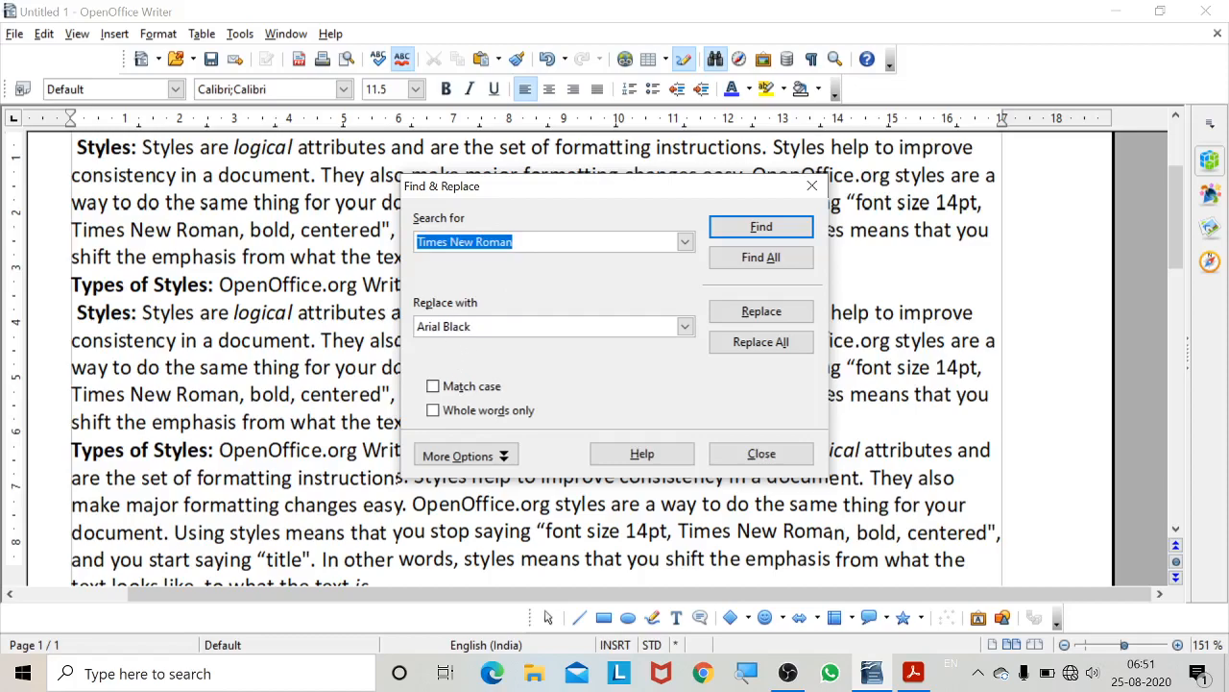
click(574, 326)
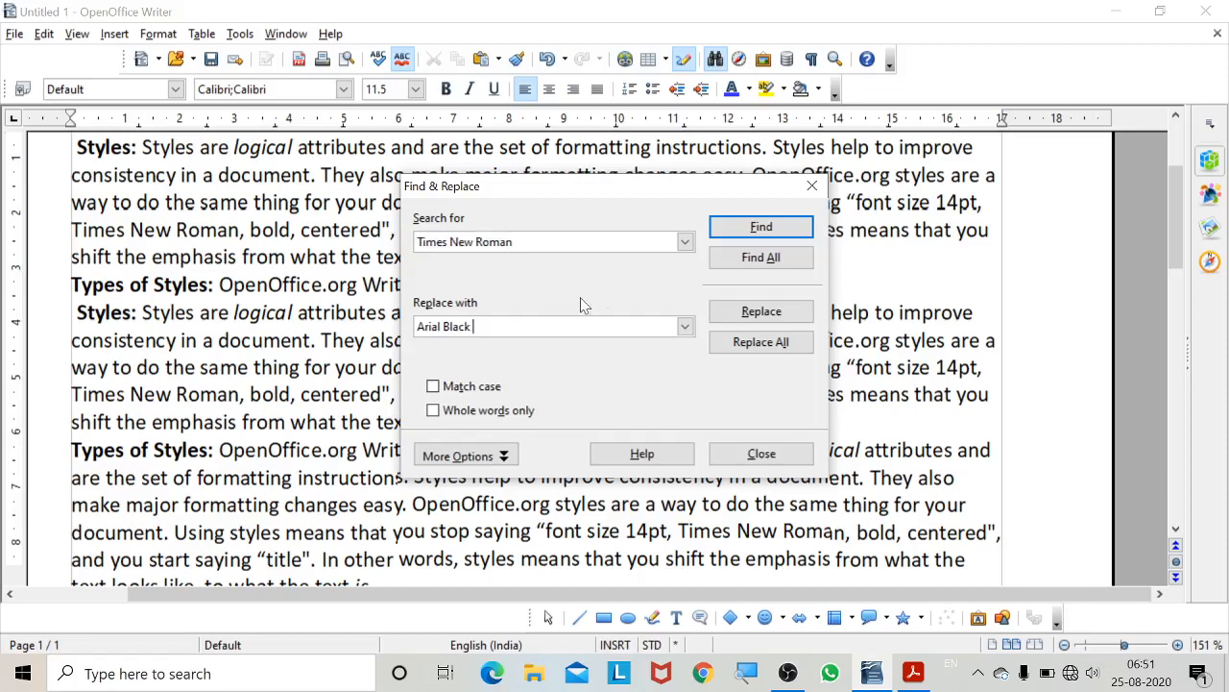
click(757, 344)
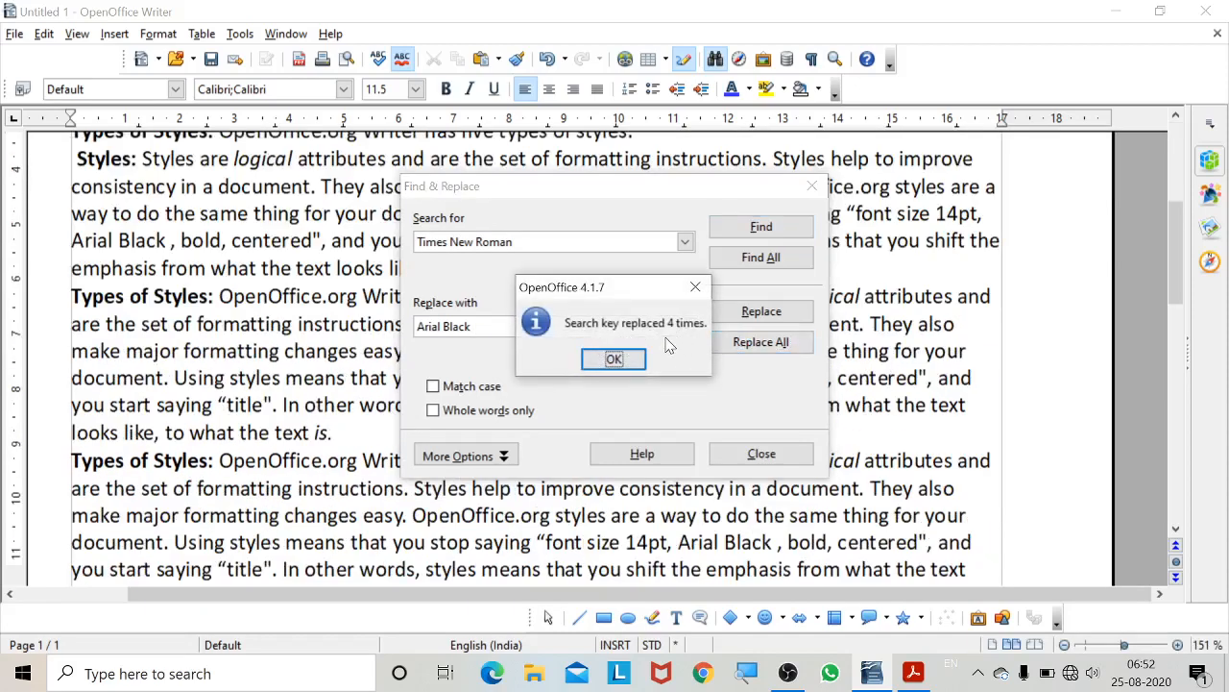
click(614, 358)
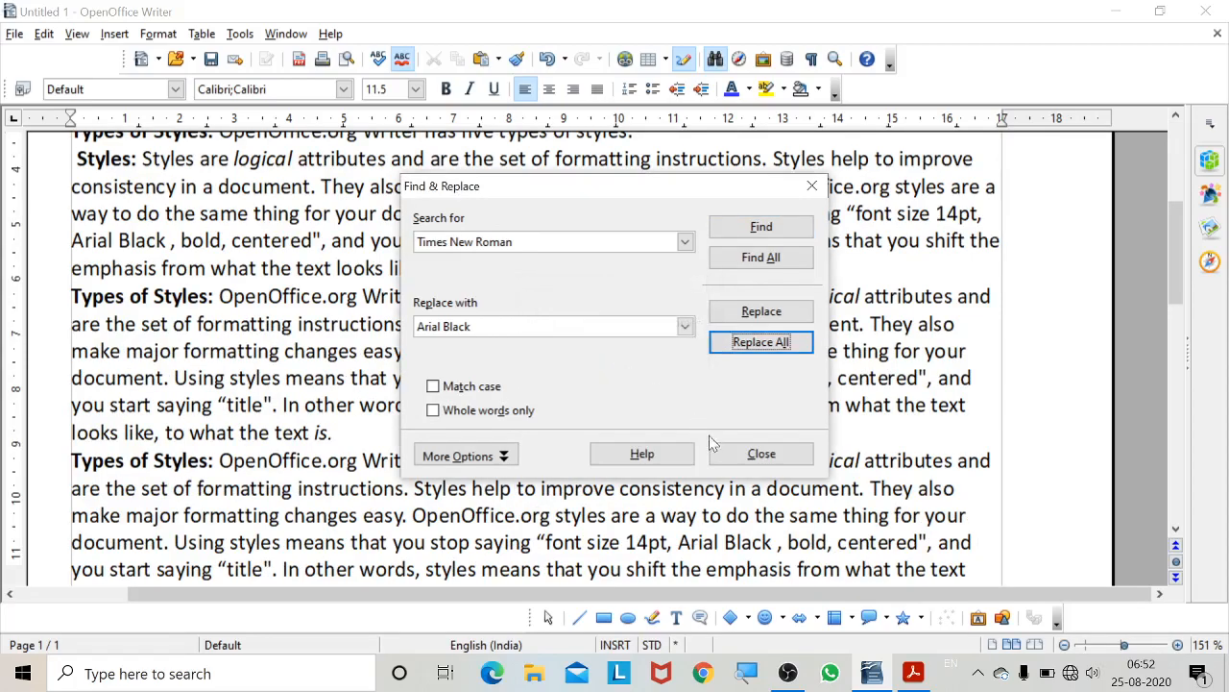
click(759, 454)
scroll(738, 454, up, 3)
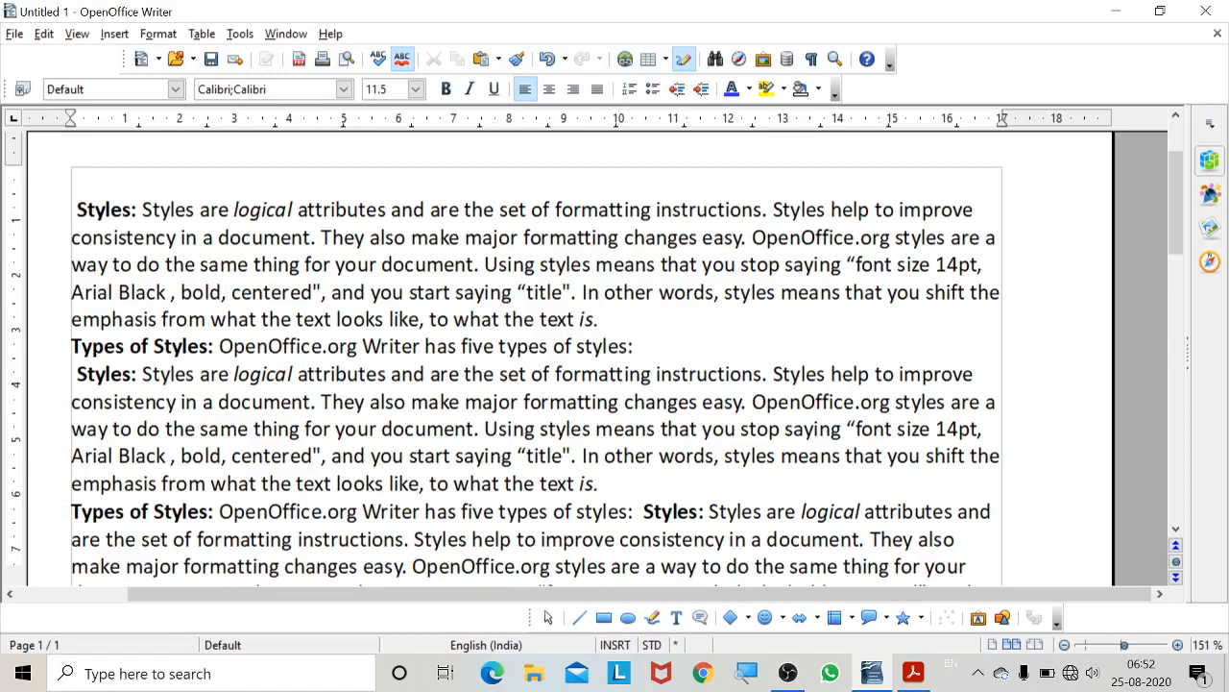
drag(71, 455, 165, 455)
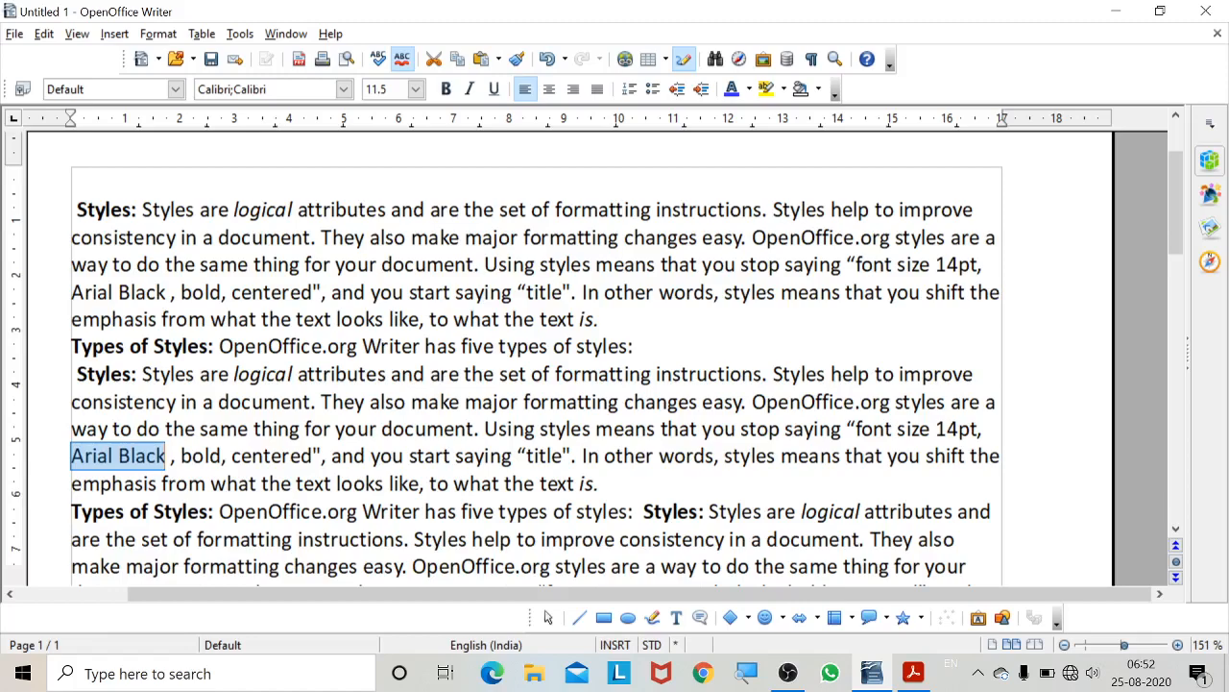
Enter "Using" as the search term and "Using the Feature" as the replacement in Find & Replace, and close it without replacing.
click(484, 265)
drag(484, 265, 535, 266)
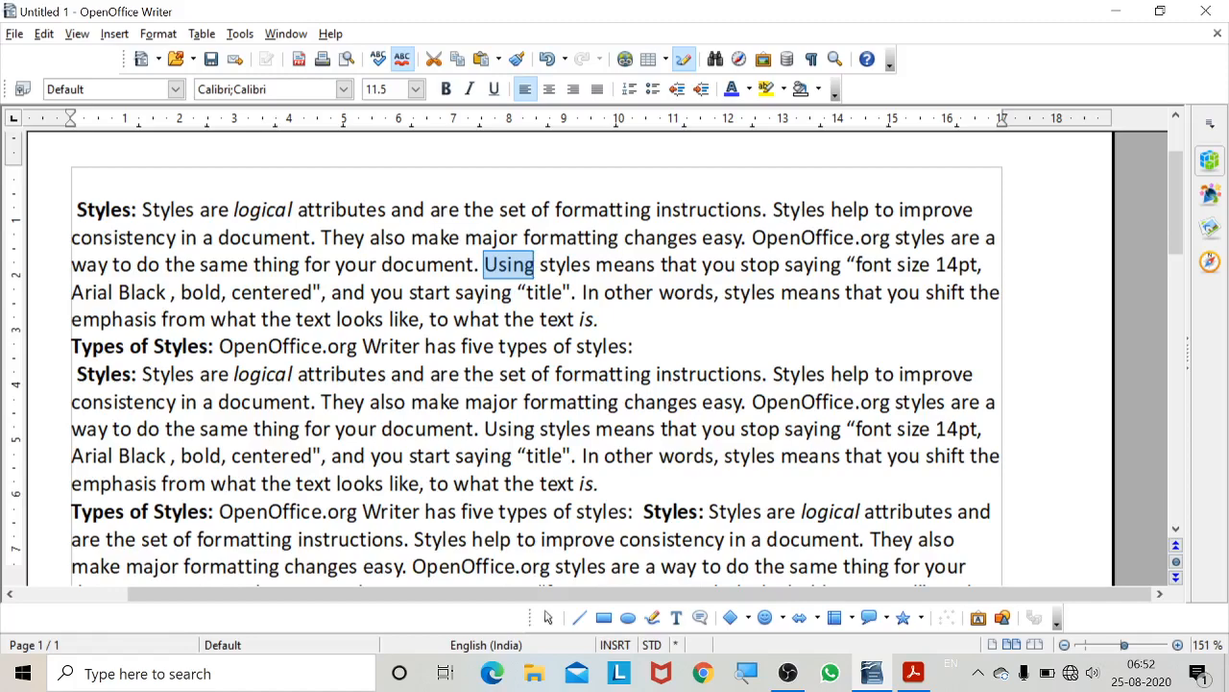
click(689, 375)
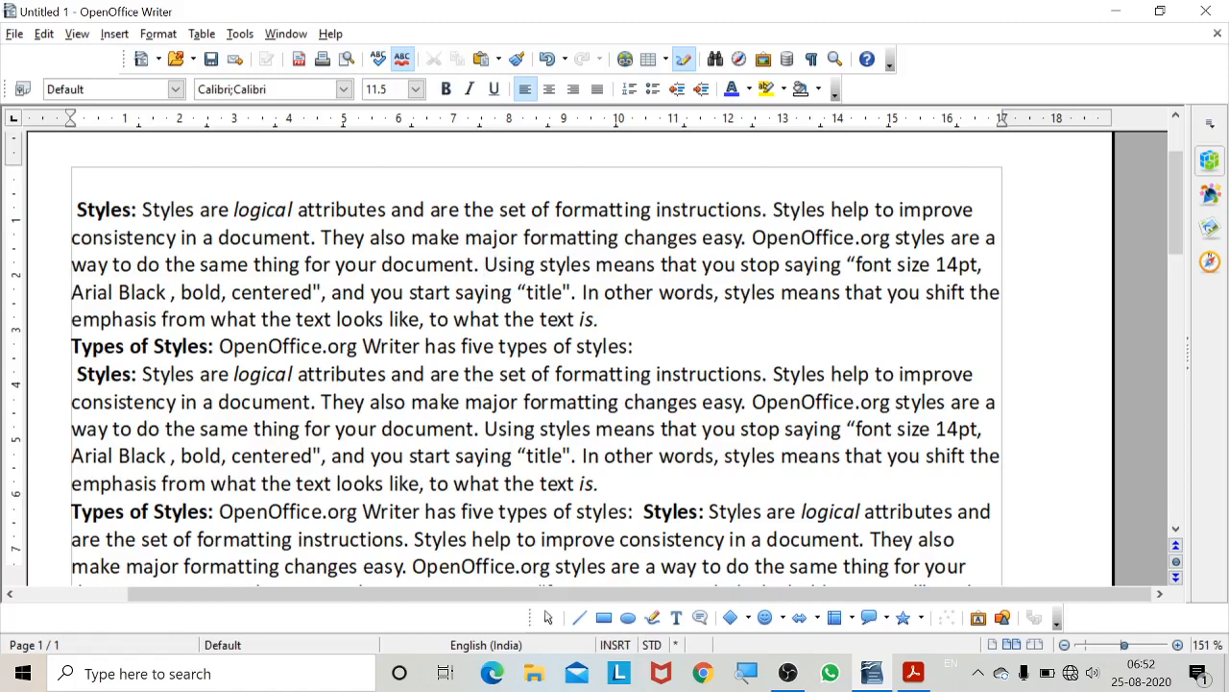
key(ctrl+h)
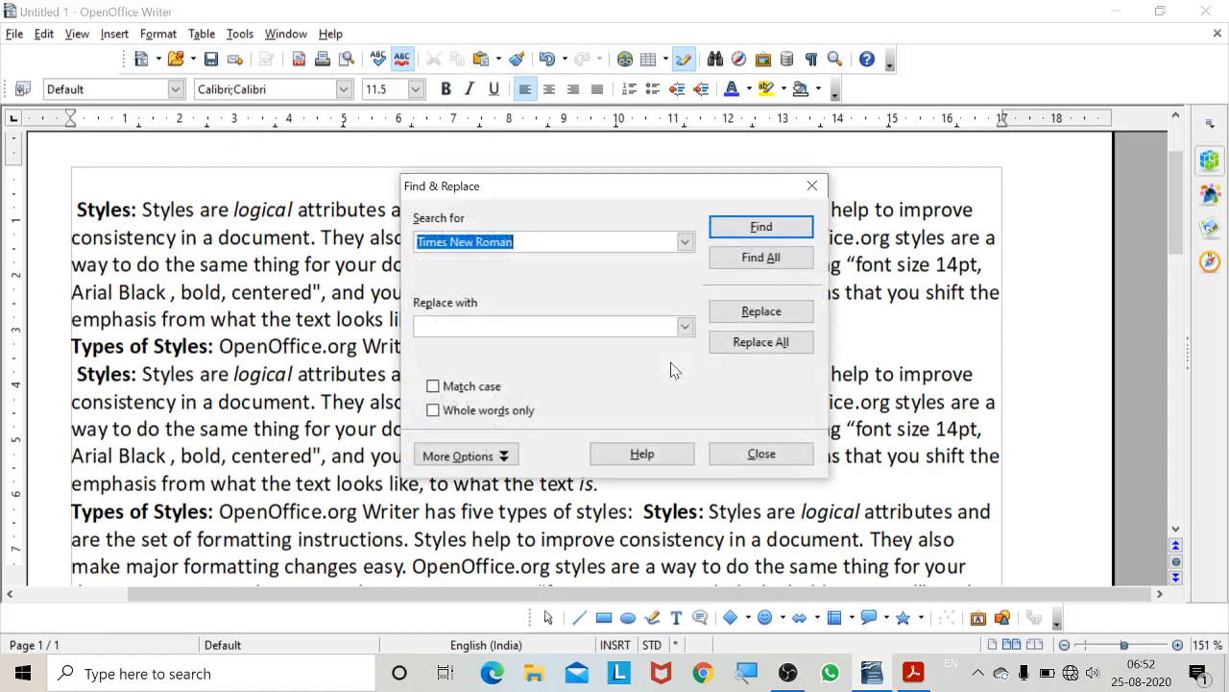
click(516, 242)
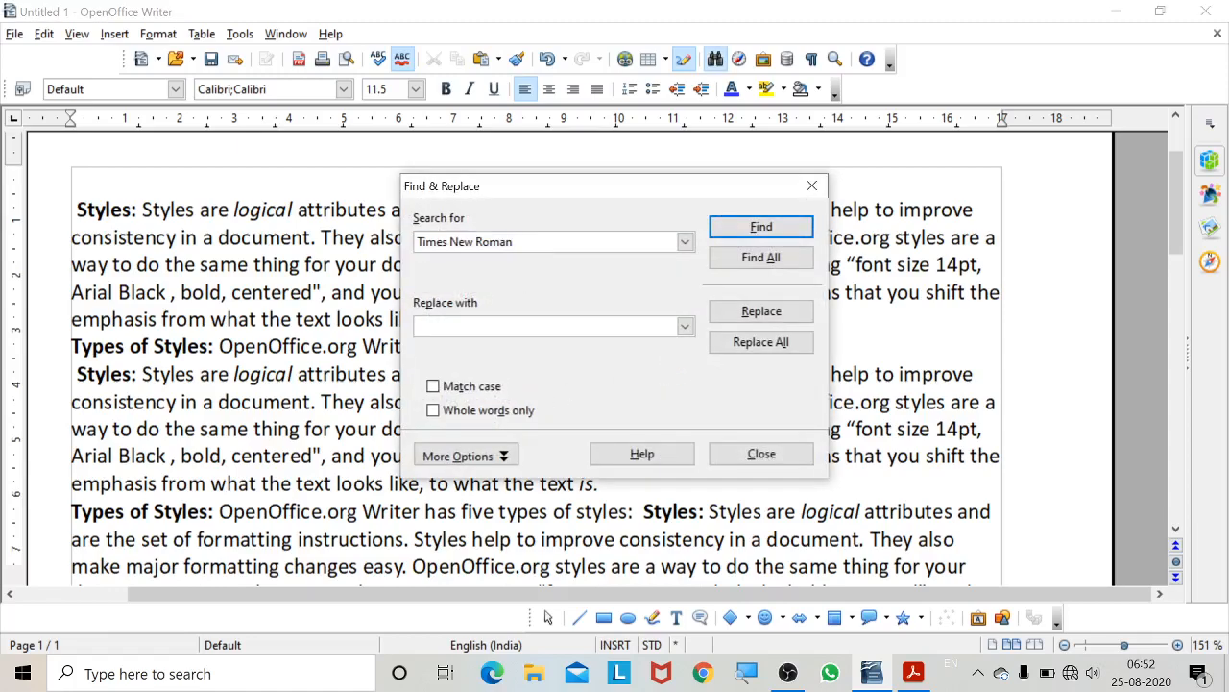
key(BackSpace)
key(BackSpace)
key(BackSpace)
key(BackSpace)
key(BackSpace)
key(BackSpace)
key(BackSpace)
key(BackSpace)
key(BackSpace)
key(BackSpace)
key(BackSpace)
key(BackSpace)
key(BackSpace)
key(BackSpace)
key(BackSpace)
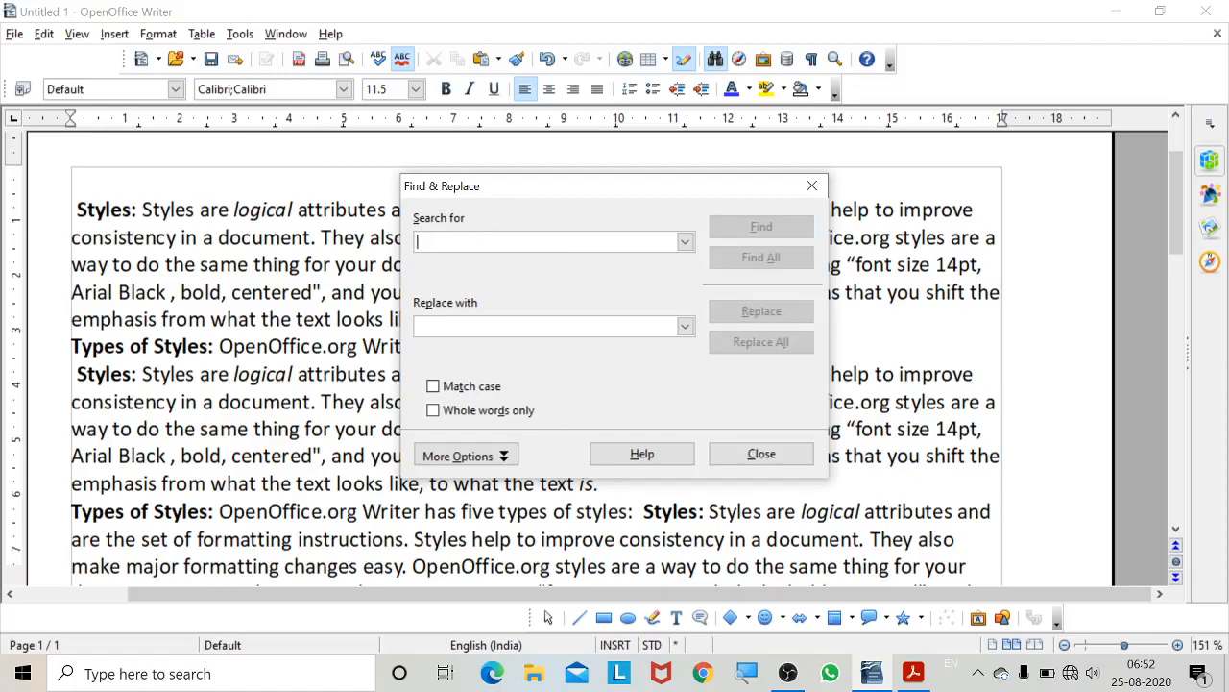
text(Using)
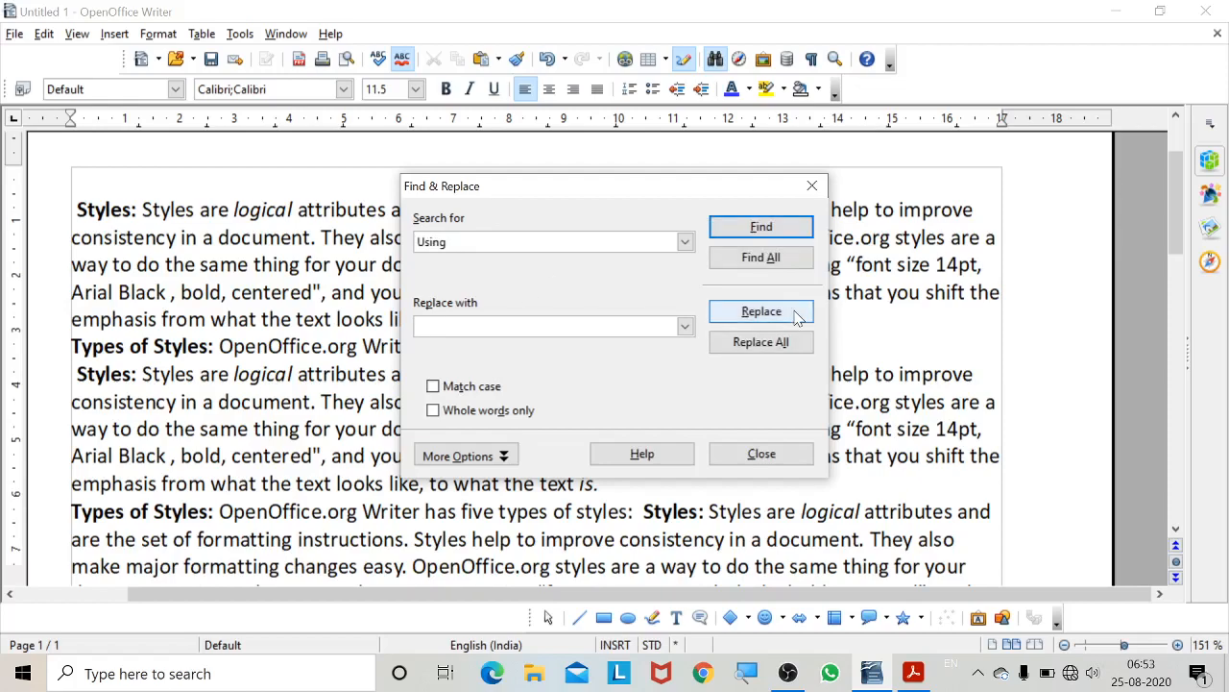
text(Using the Featiure)
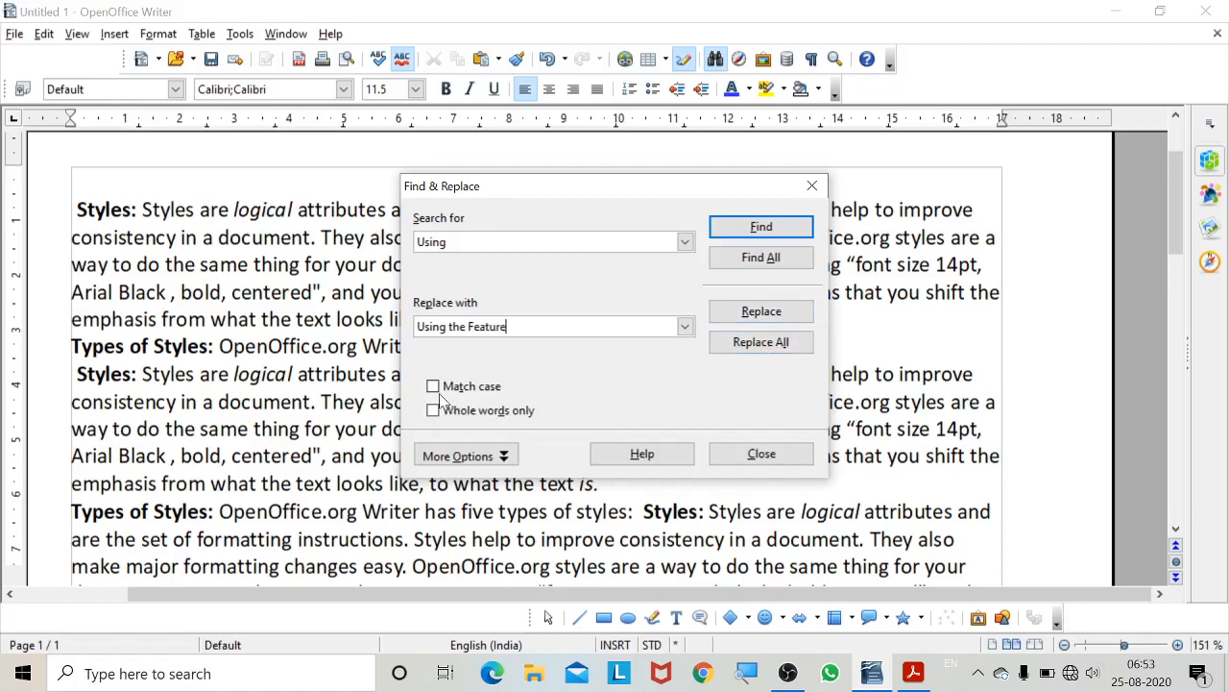
click(812, 186)
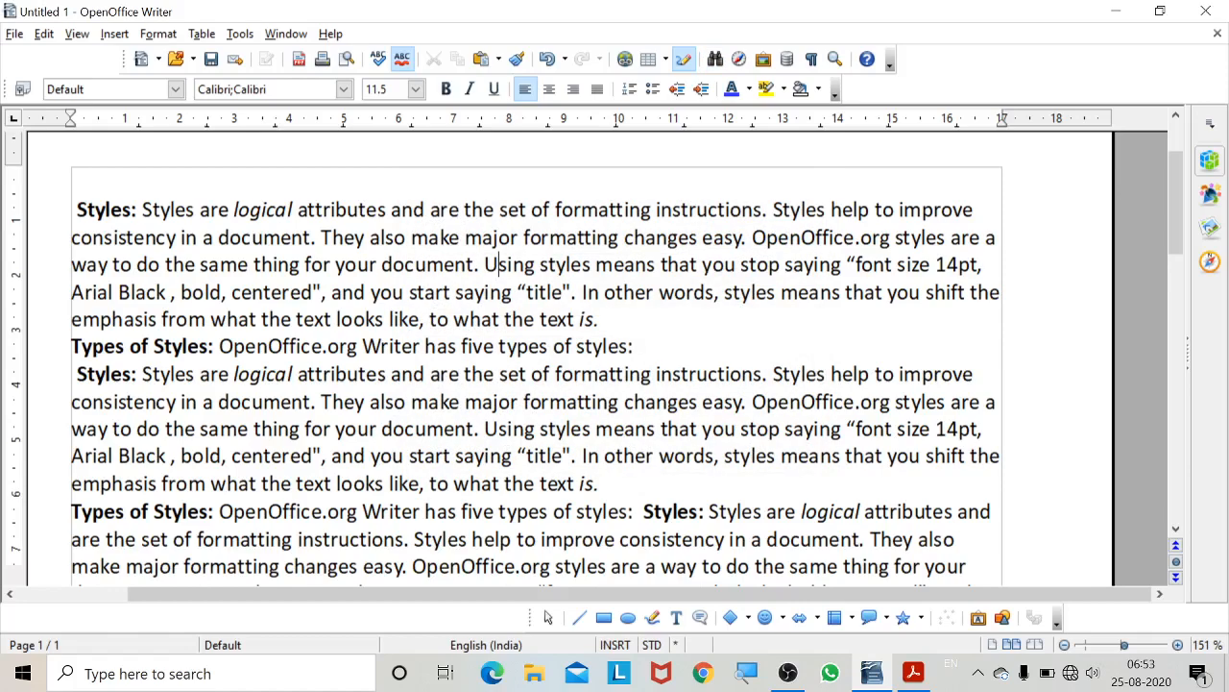
Change the capital U of "Using" in the first paragraph to a lowercase u.
scroll(535, 359, down, 2)
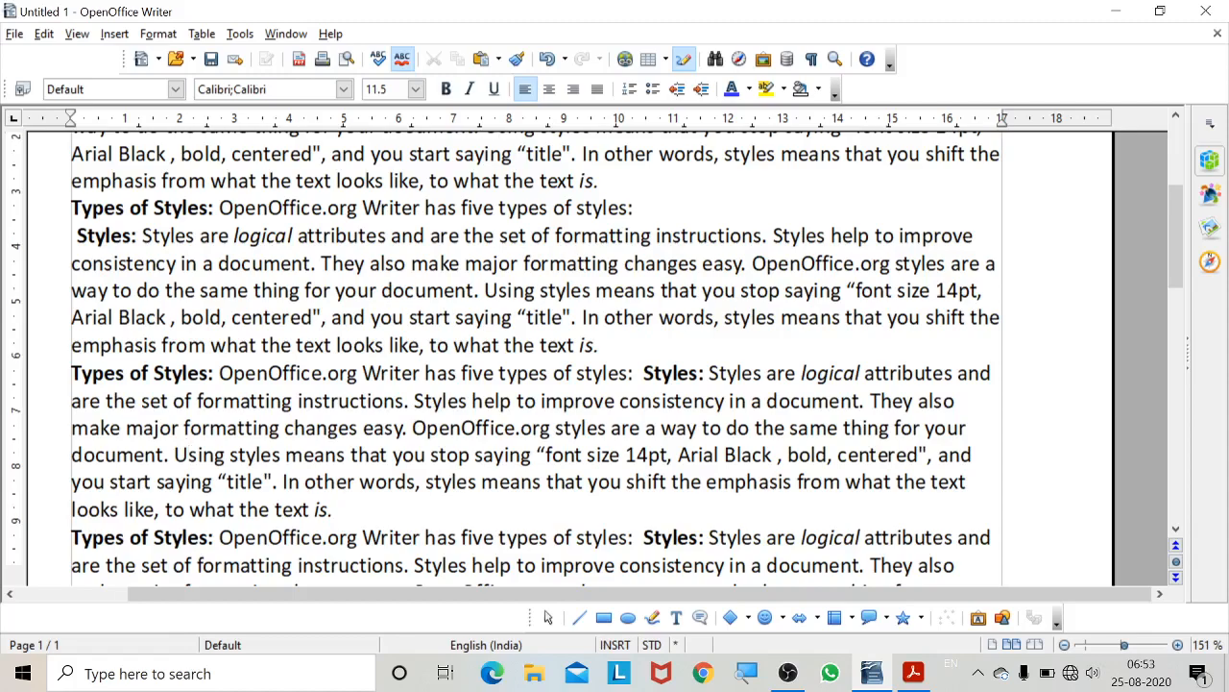
scroll(596, 358, up, 2)
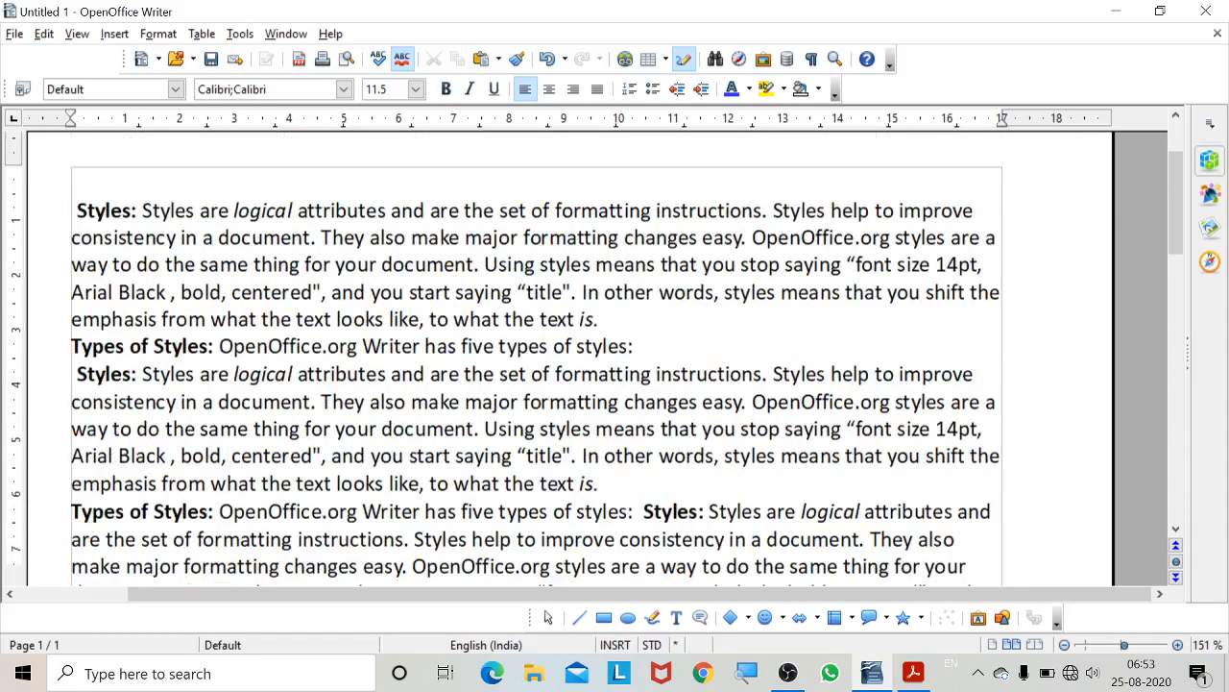
key(BackSpace)
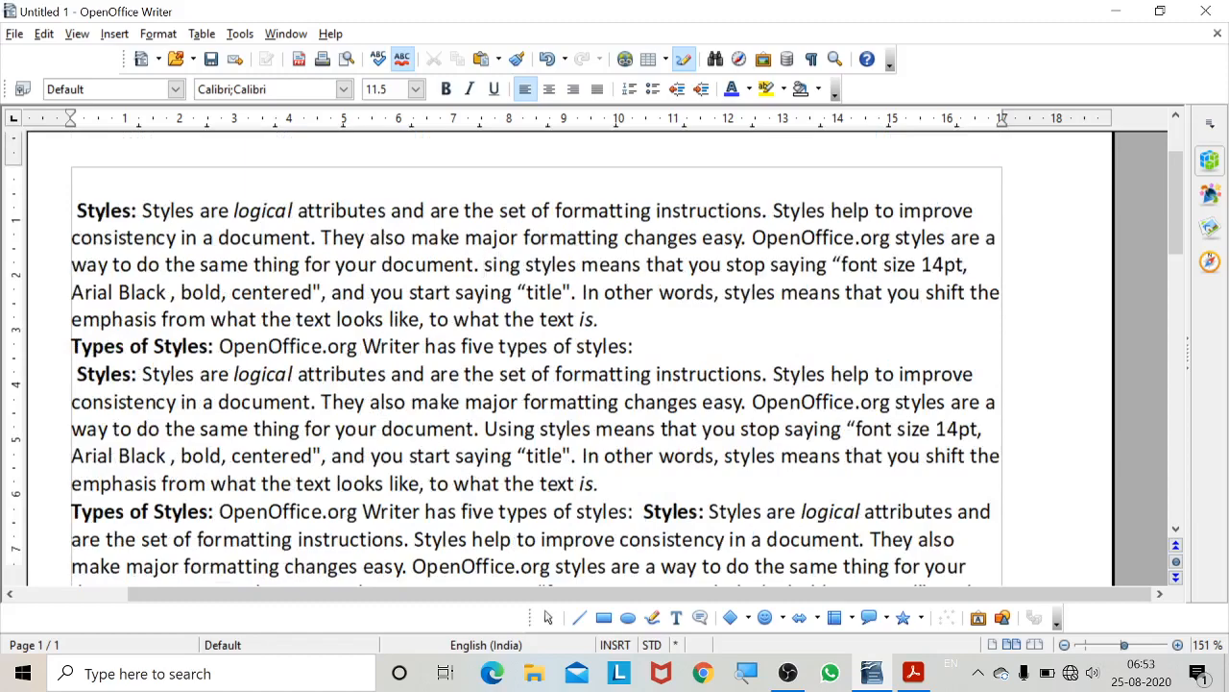
text(u)
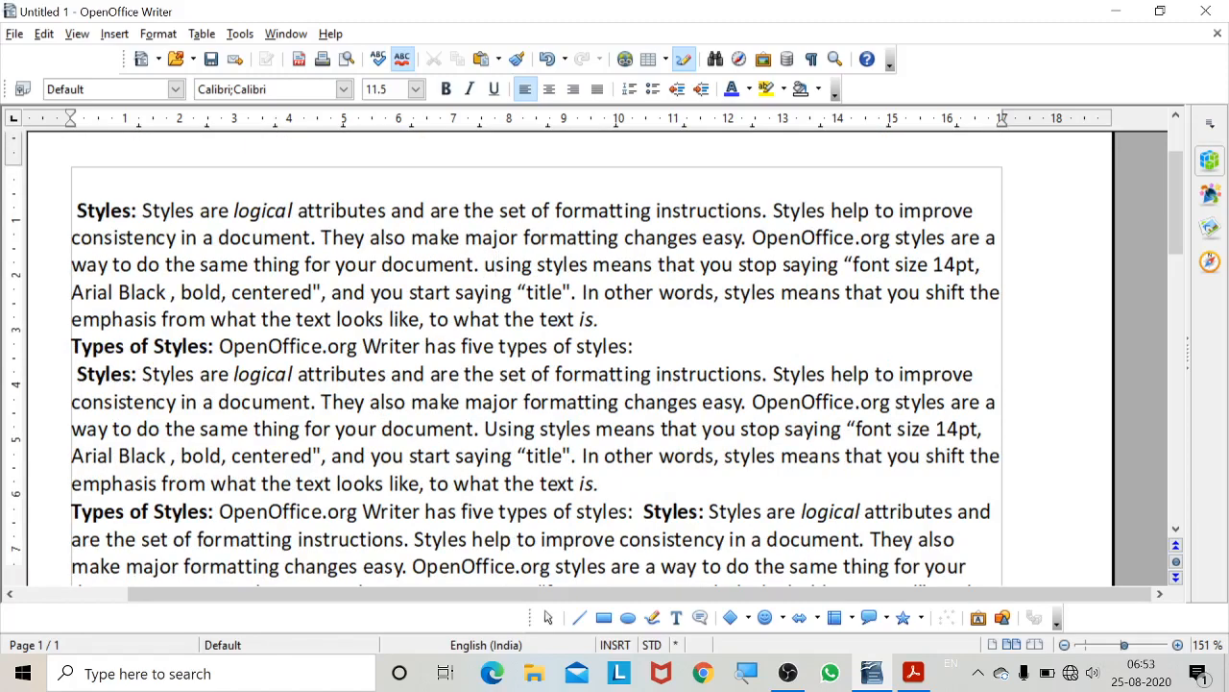
Replace all occurrences of "Using" with "Using this feature" with Match case enabled, and close the Find & Replace dialog.
key(ctrl+h)
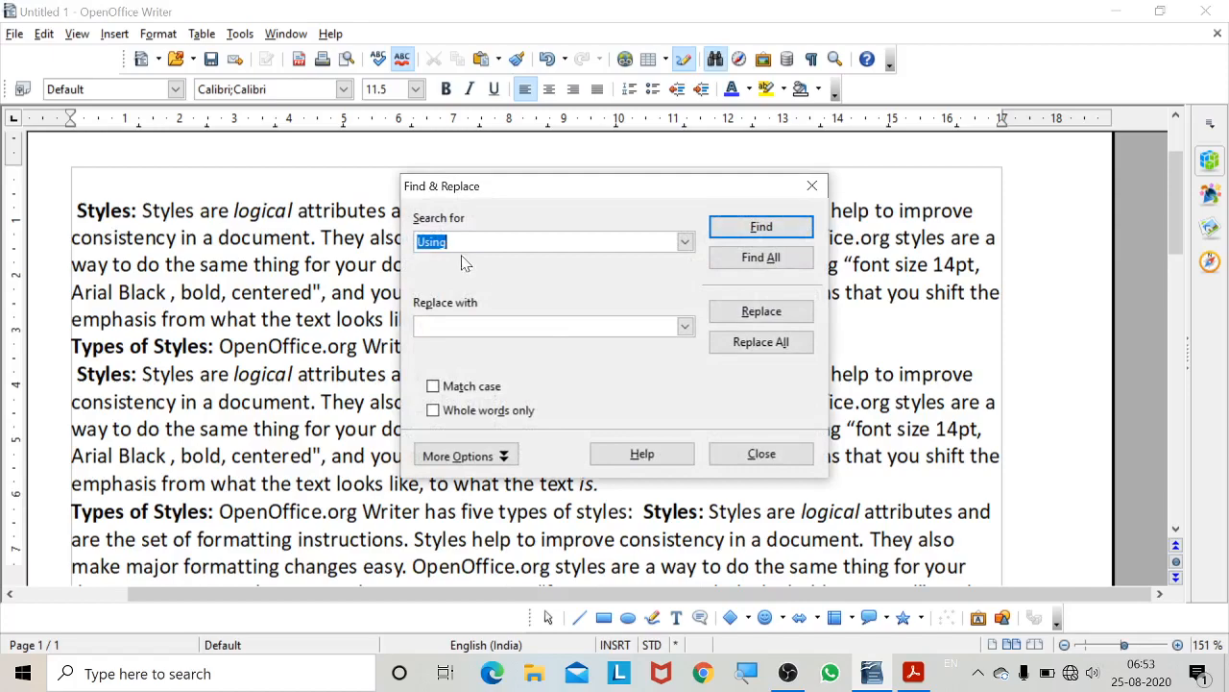
key(End)
text(Using this feature)
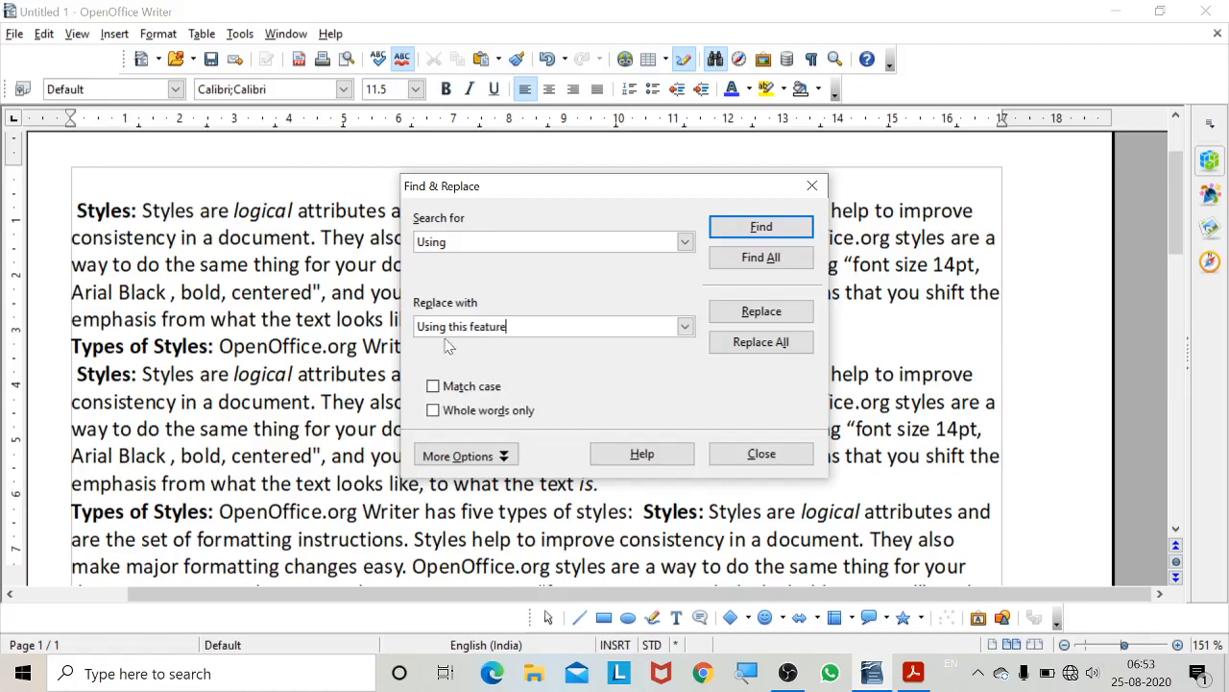
click(434, 387)
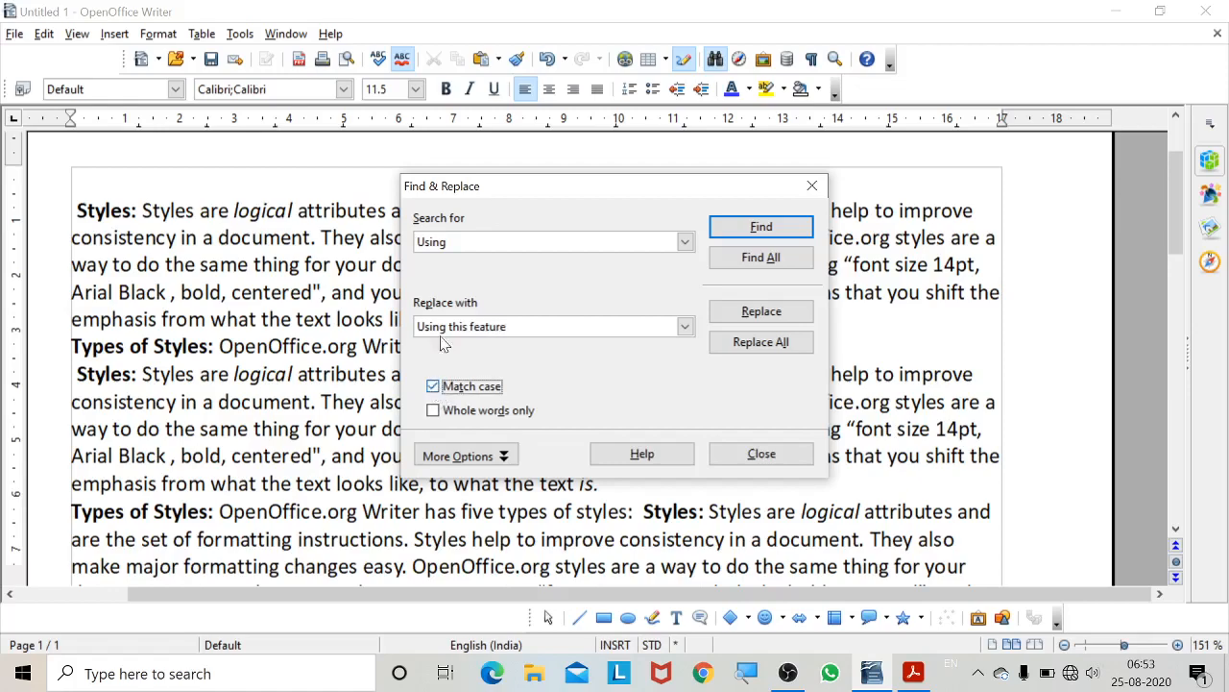
click(774, 346)
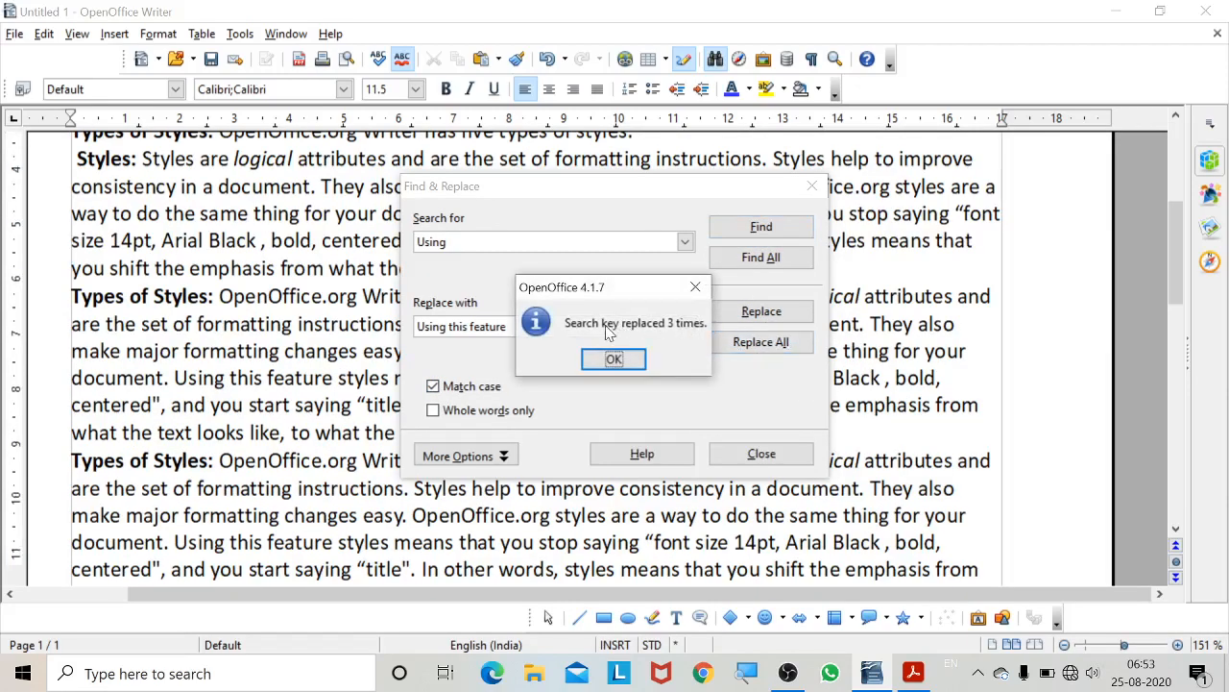
click(625, 361)
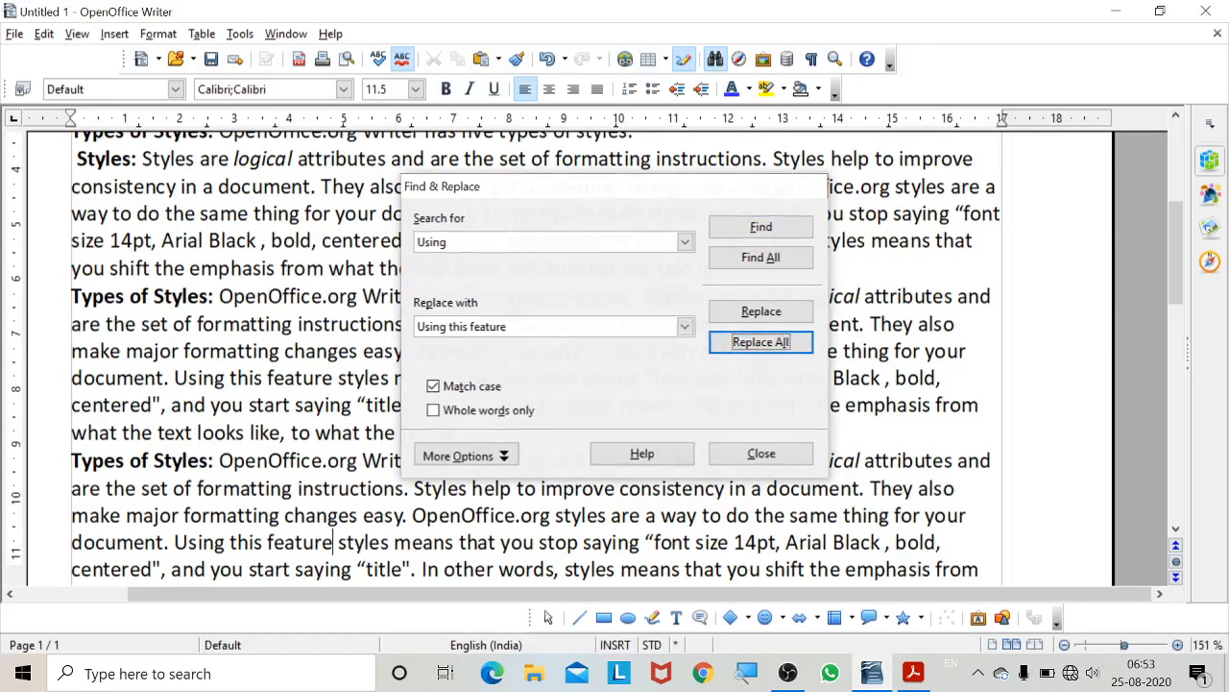
click(813, 185)
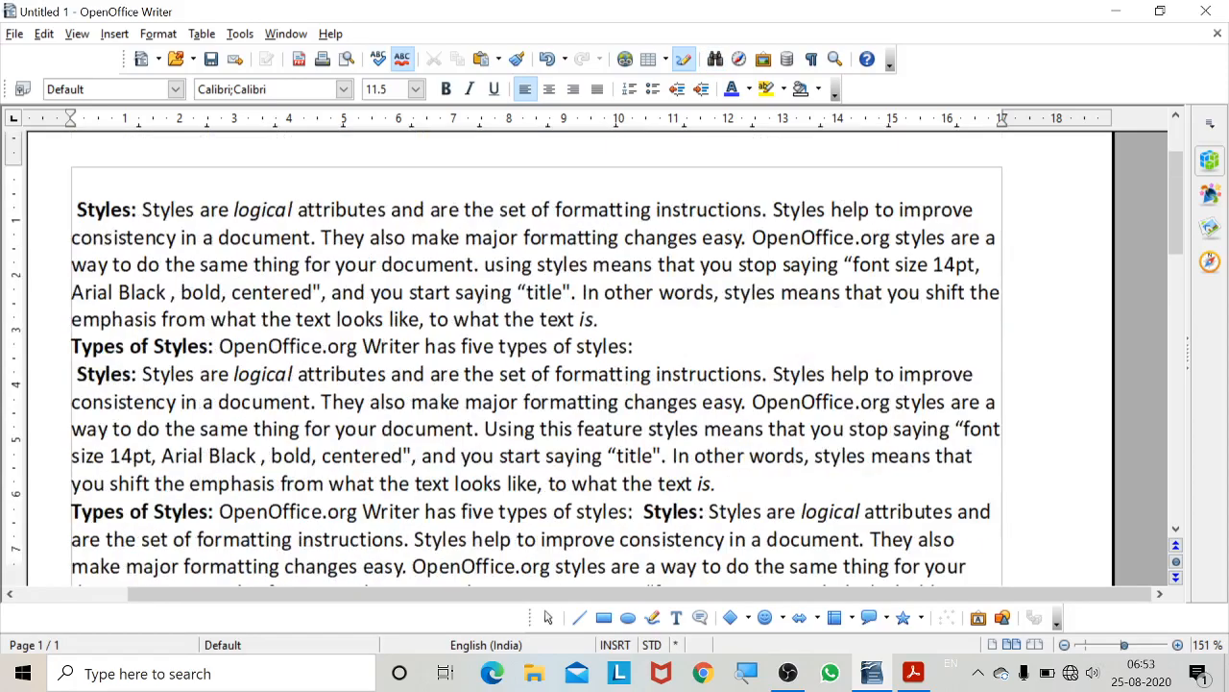
Compare the lowercase "using" in the first paragraph with "Using this feature" in the second by highlighting each.
drag(484, 265, 537, 265)
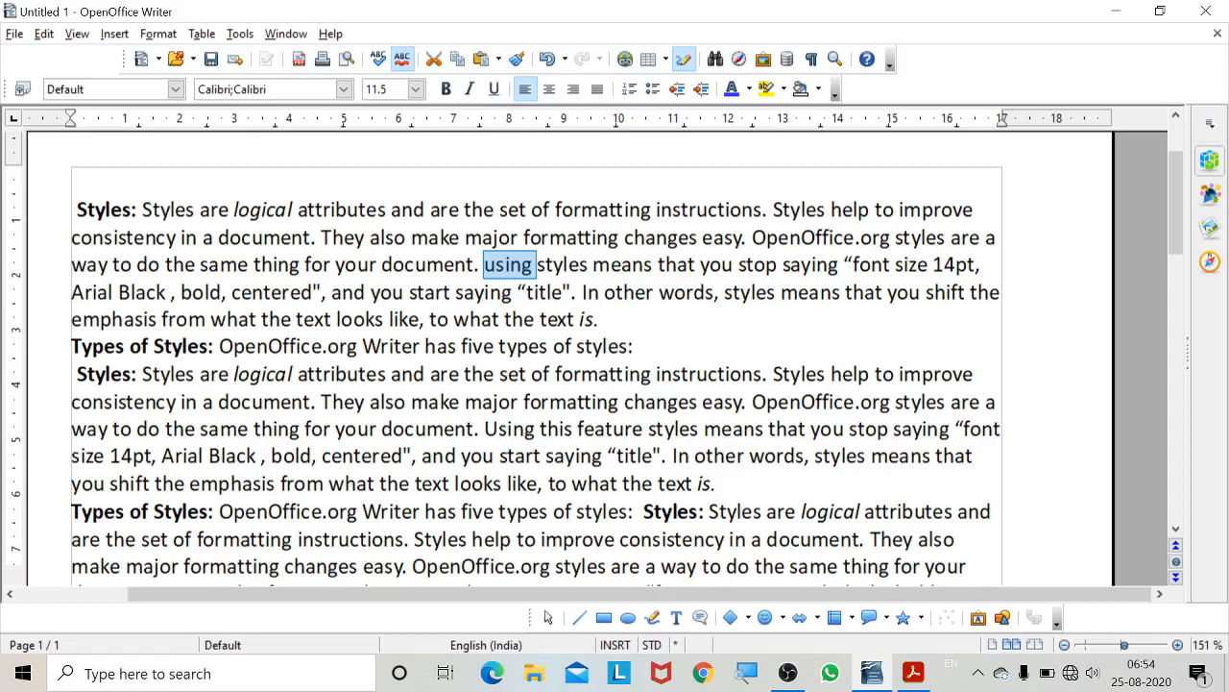
drag(483, 428, 643, 428)
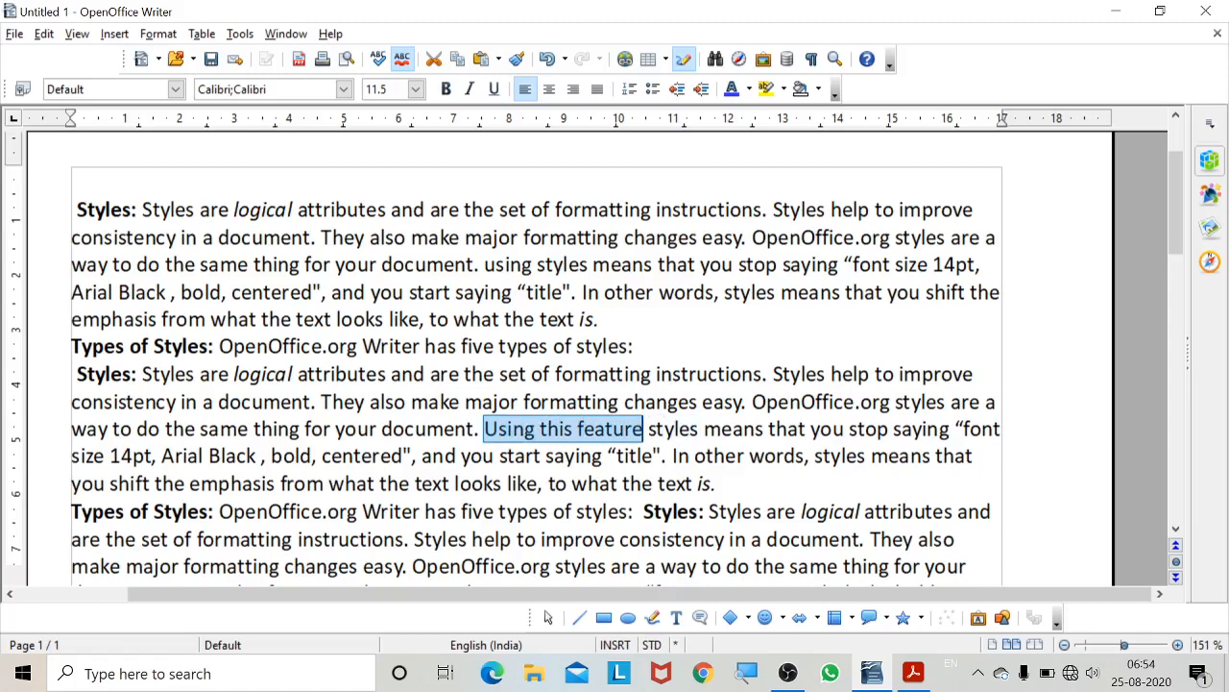
click(624, 428)
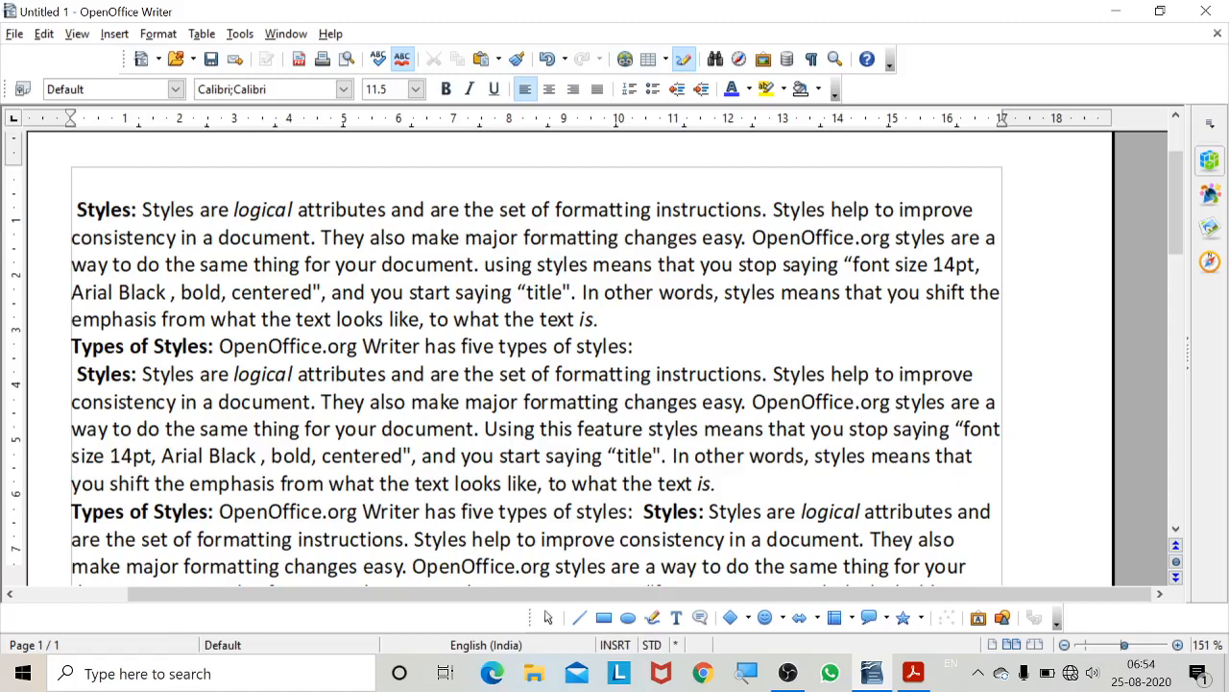
click(113, 37)
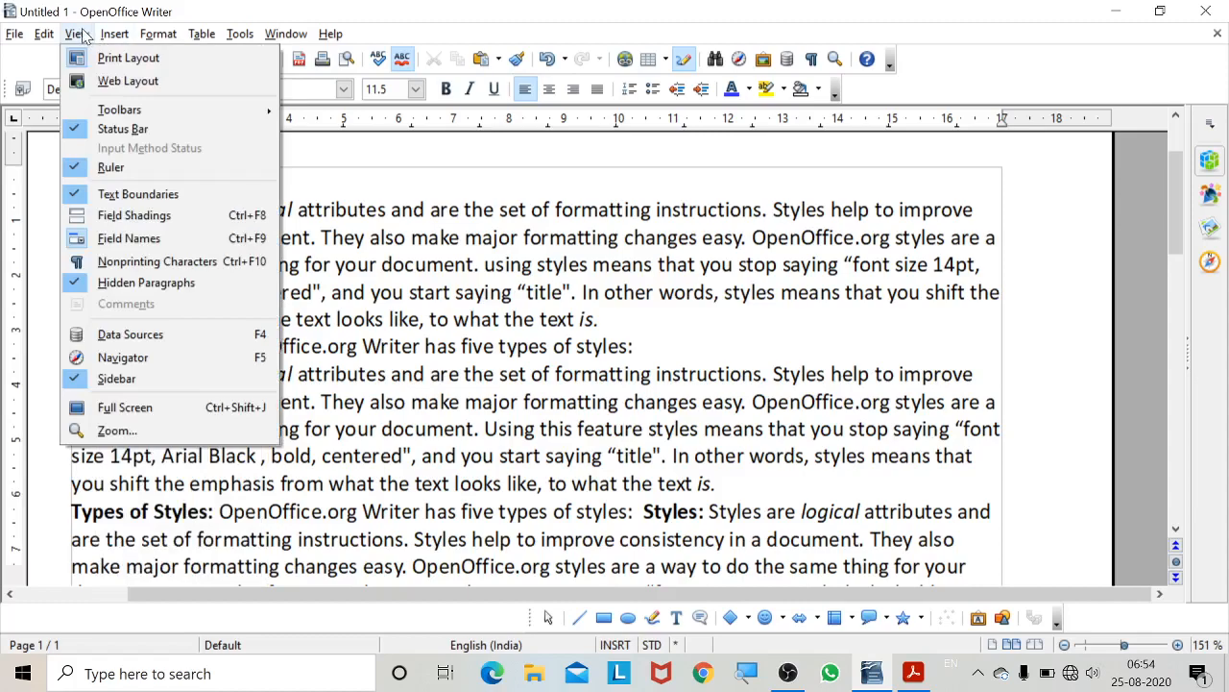
mouse_move(50, 35)
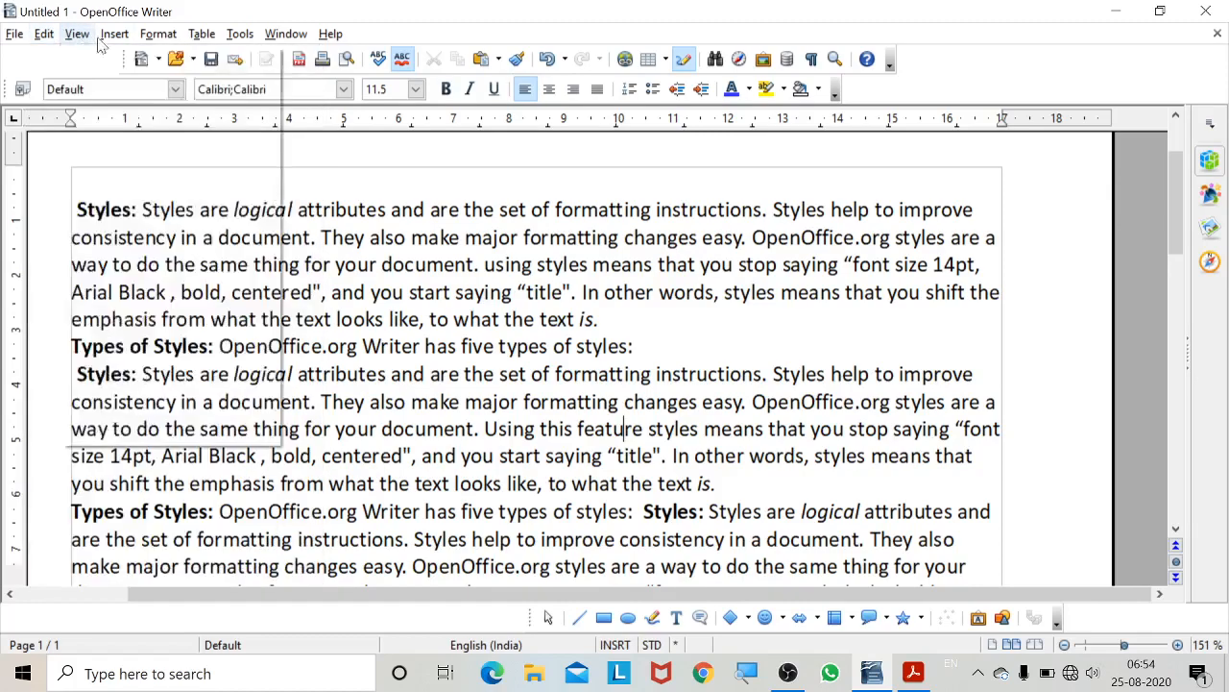
key(Escape)
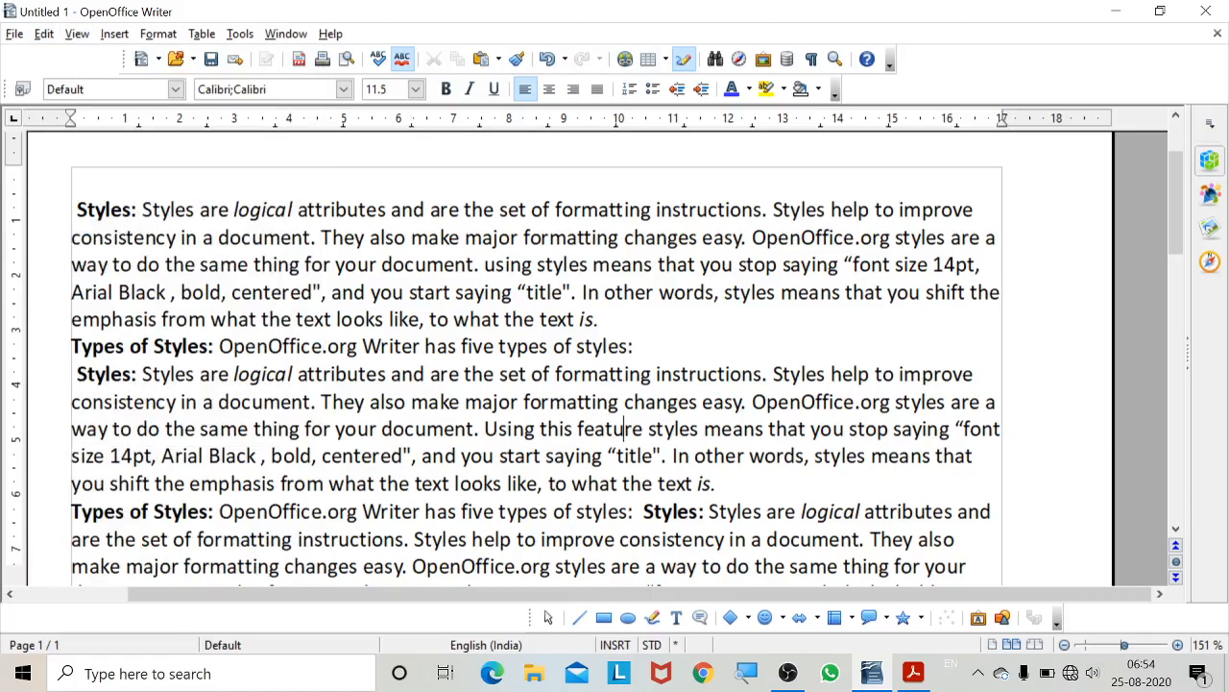
Select the whole document and change its font color to orange, leaving the text deselected.
key(ctrl+a)
scroll(595, 357, down, 6)
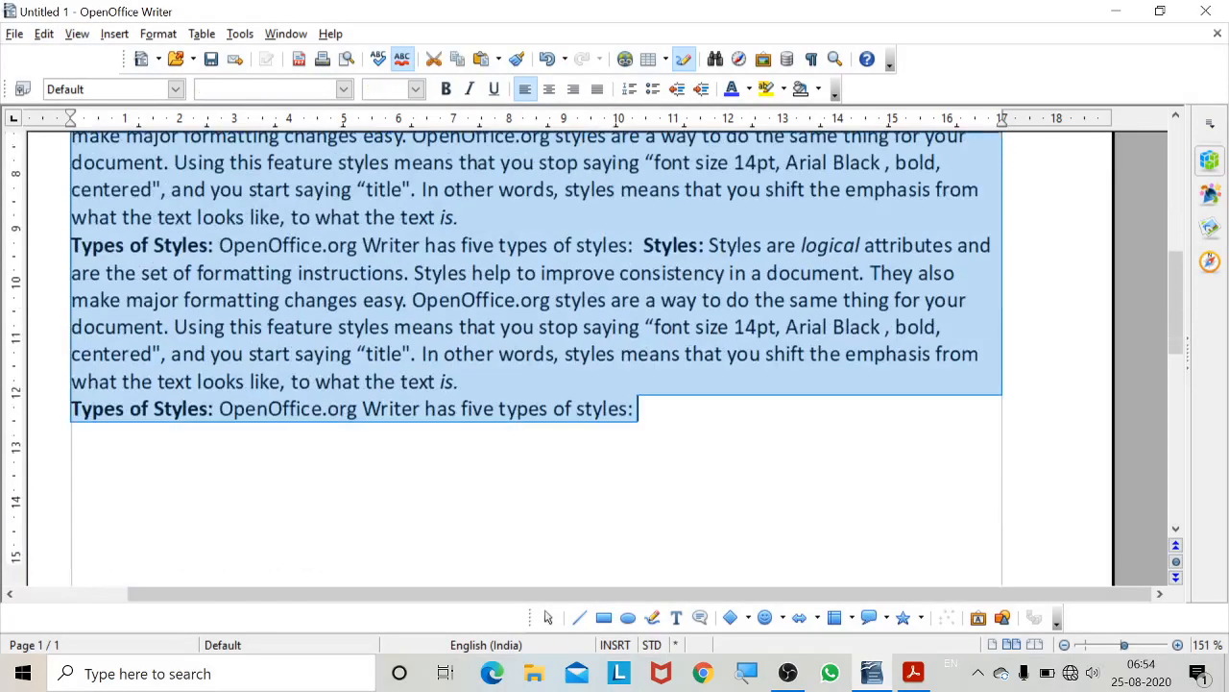
scroll(596, 357, up, 6)
scroll(596, 357, up, 1)
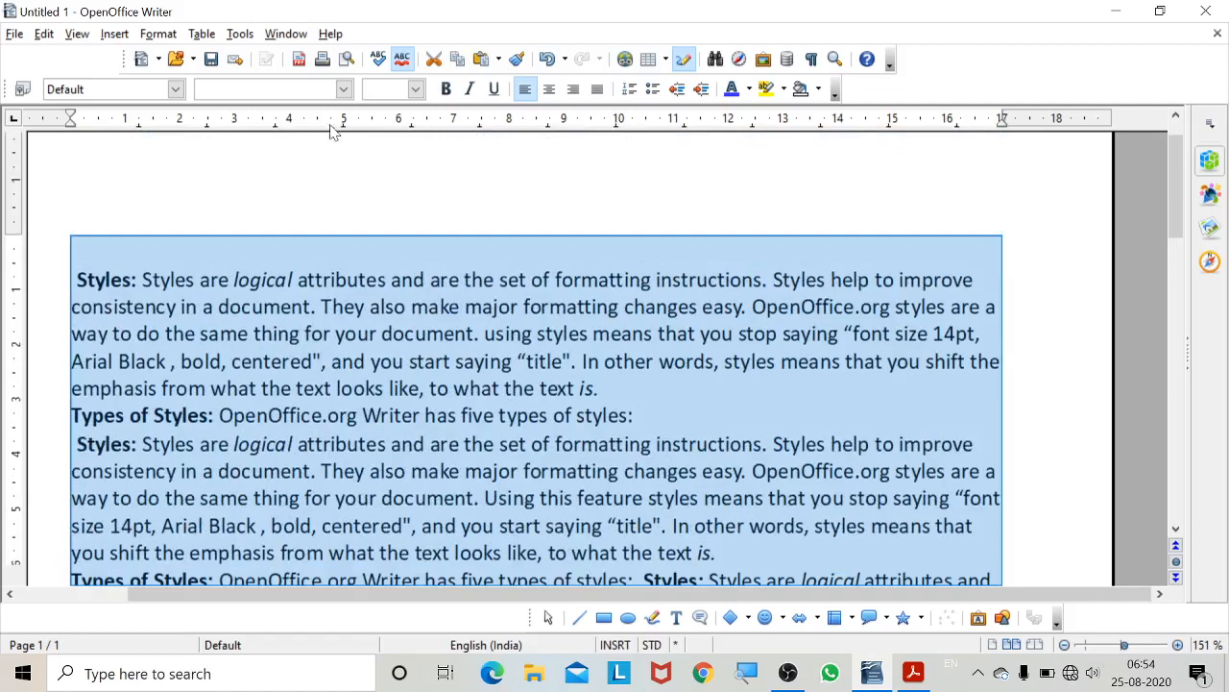
click(748, 89)
click(746, 146)
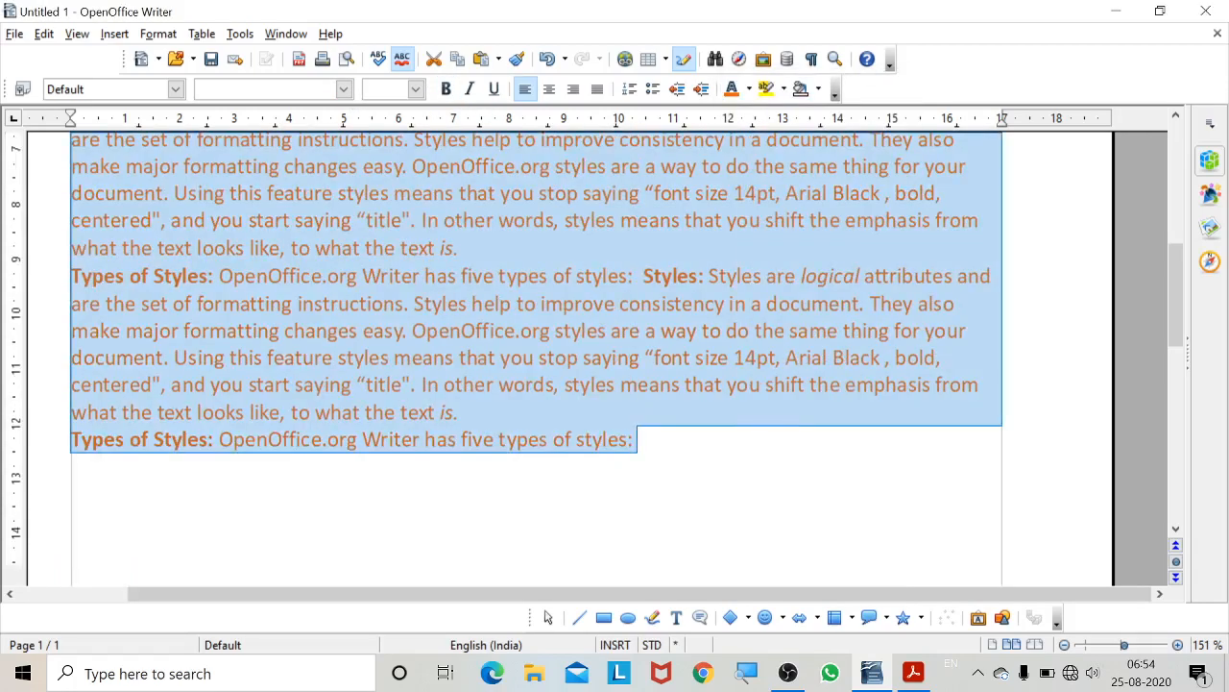
click(642, 440)
scroll(642, 440, up, 1)
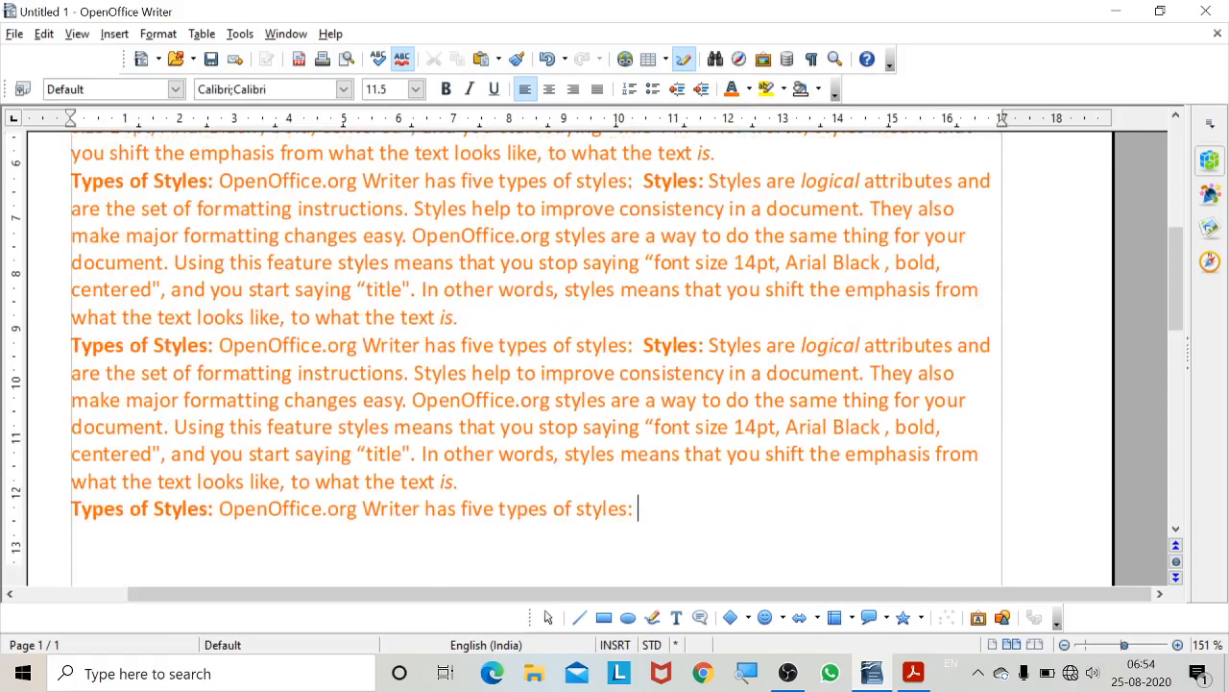
scroll(596, 358, up, 5)
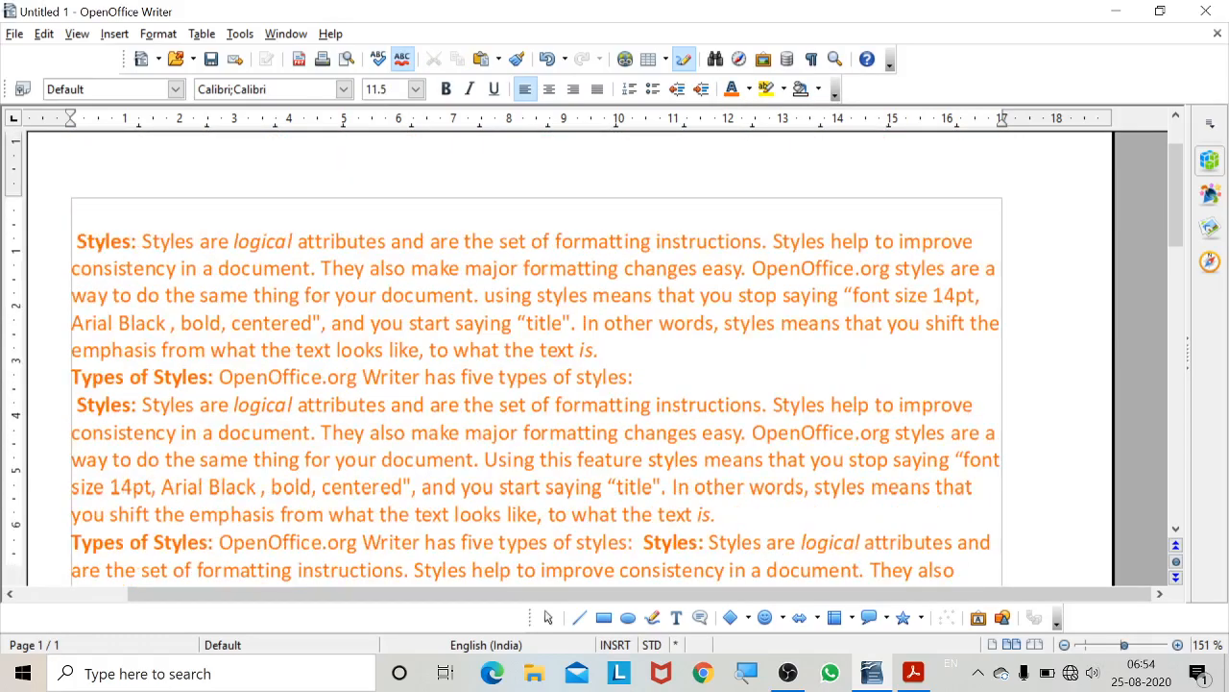
Below the last line of text, list CTRL+X, CTRL+Y, CTRL+Z and CTRL+V on separate lines.
scroll(596, 357, down, 10)
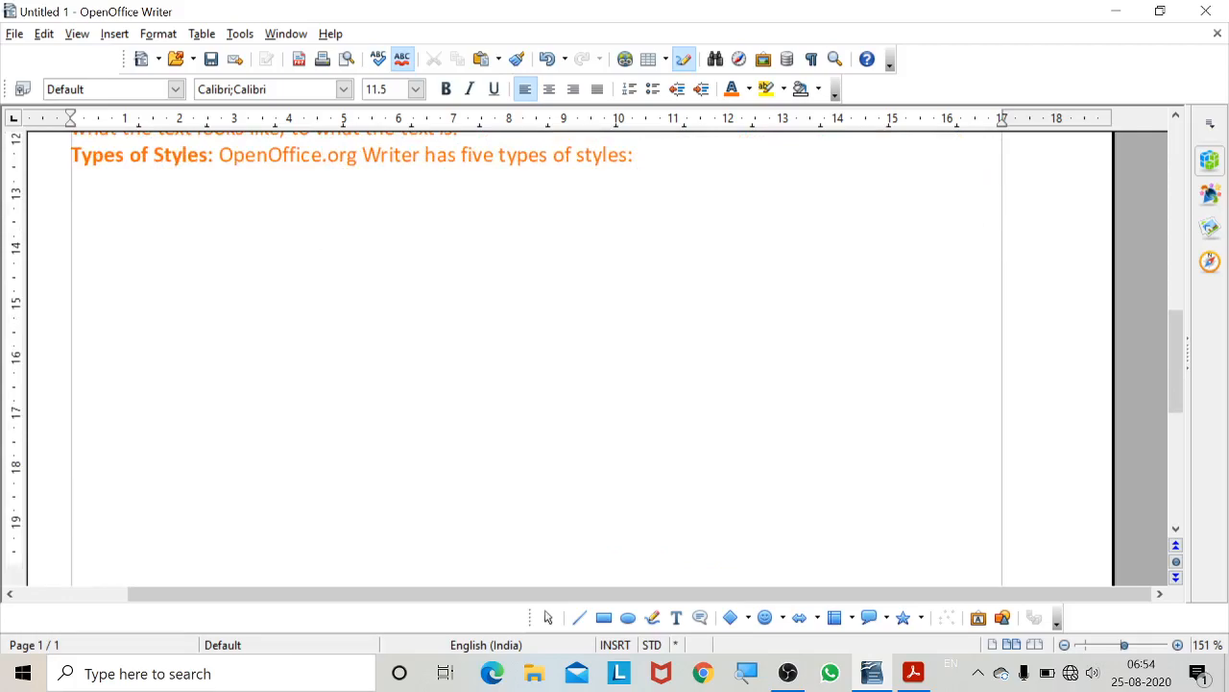
key(Caps_Lock)
text(CTR)
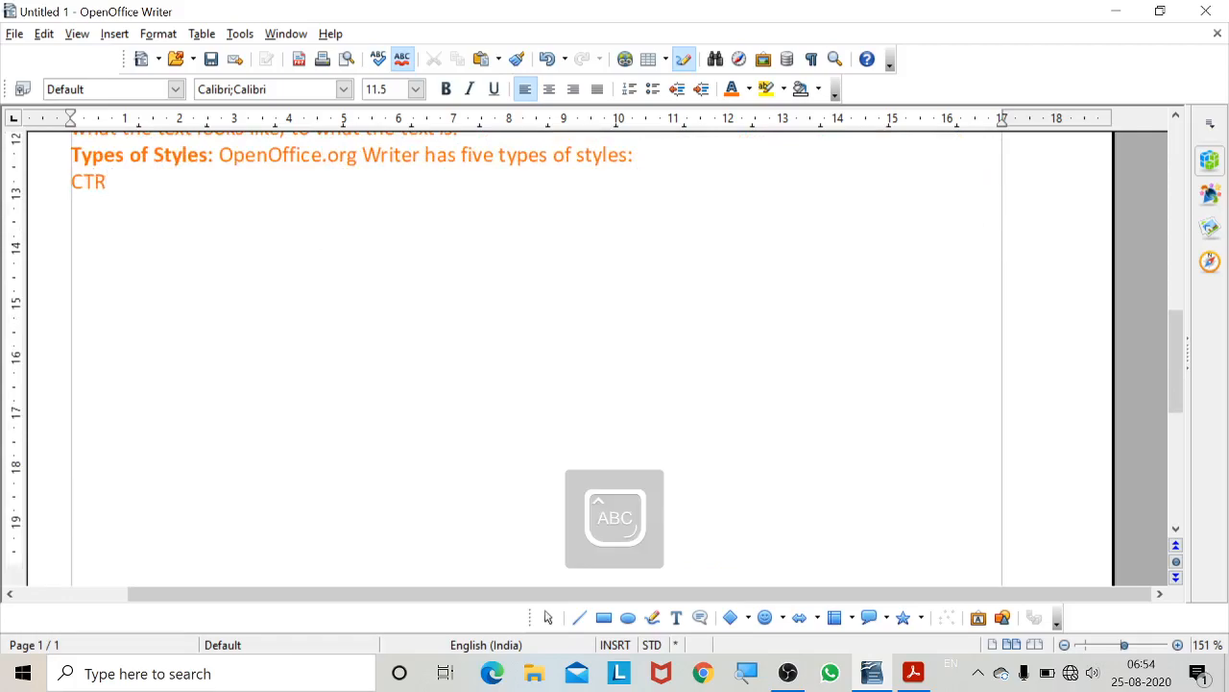
text(l+)
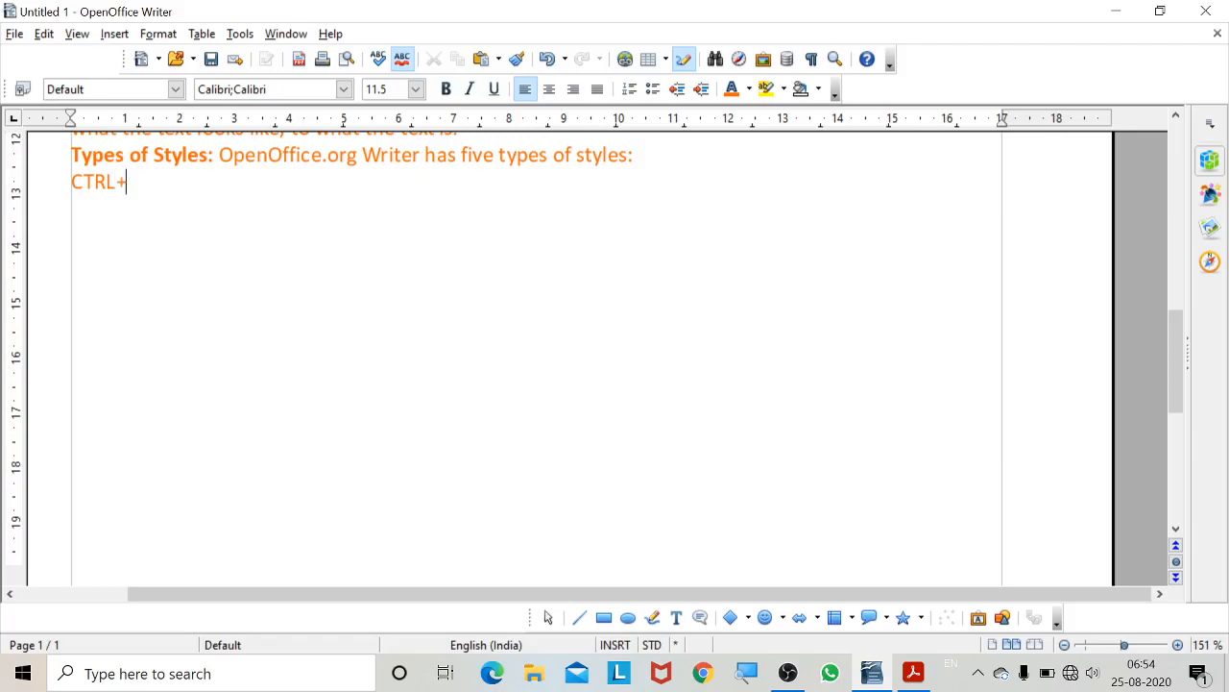
text(X)
key(Return)
text(CTRL+Y)
key(Return)
text(CTRL+Z)
key(Return)
text(CTRL+V)
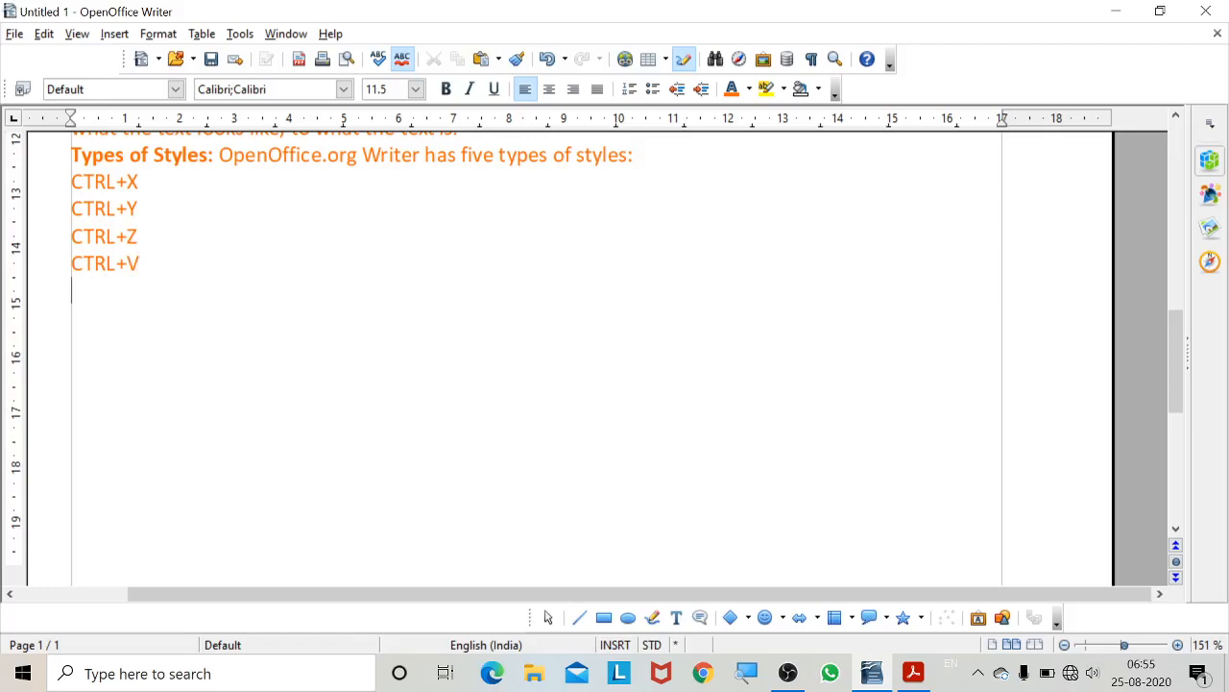
Continue the shortcut list with CTRL+C, CTRL+F and CTRL+A, each on its own line.
key(Return)
text(CTRL+C)
key(Return)
text(CTRL)
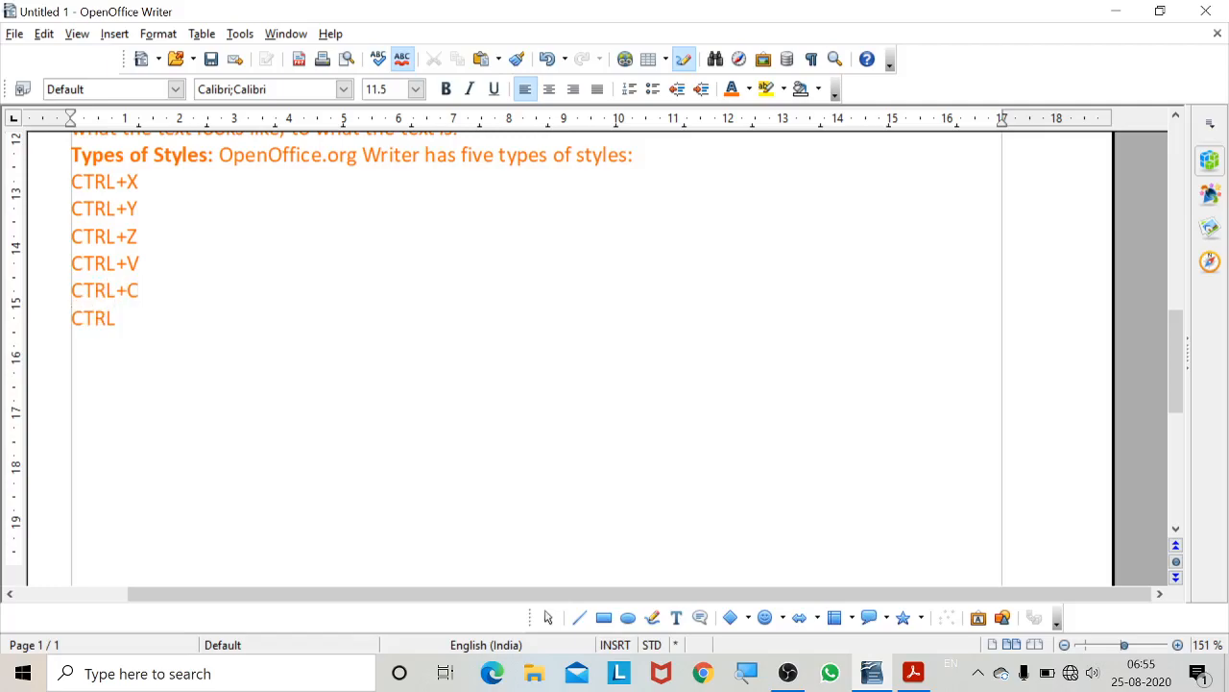
text(+F )
text(CTRL+)
text(A)
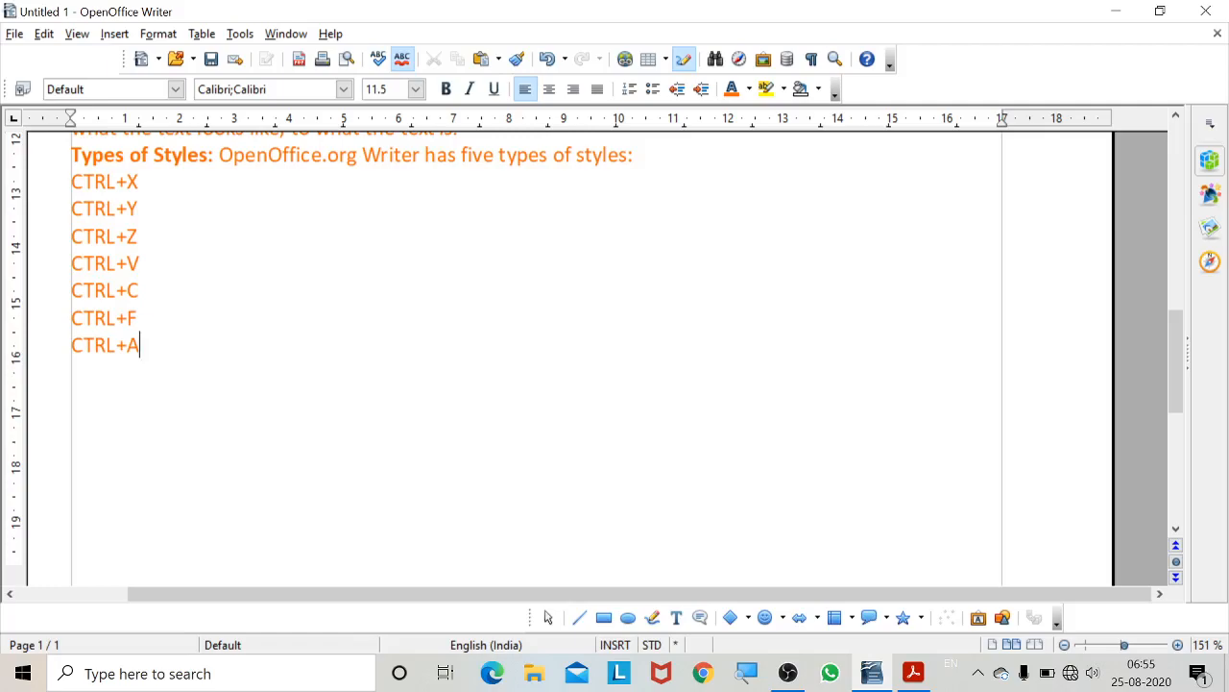
Append "- CUT" to CTRL+X, "- REDO" to CTRL+Y, "-UNDO" to CTRL+Z and "-PASTE" to CTRL+V.
key(Up)
key(Up)
key(Up)
key(Up)
key(Up)
key(Up)
text(- CUT)
key(Down)
text(- REDO)
click(138, 236)
text(-UNDO)
click(140, 264)
text(-PASTE)
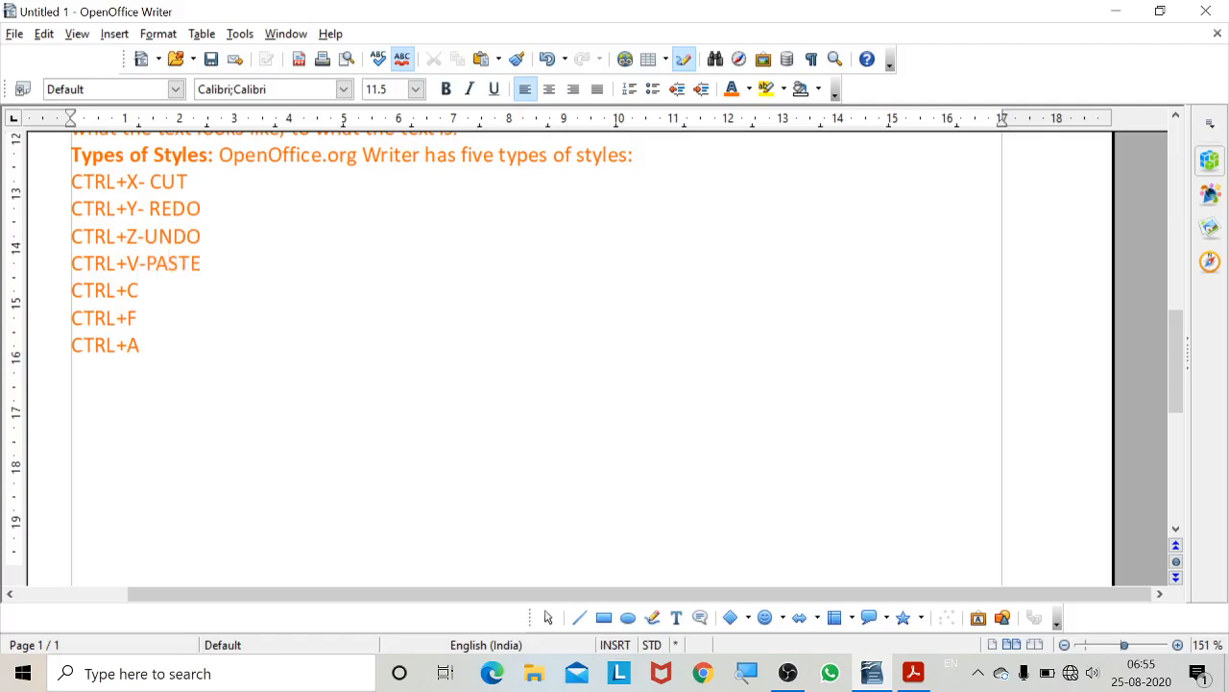
Append "-COPY" to CTRL+C, "- FIND AND REPLACE" to CTRL+F and "- SELECT ALL" to CTRL+A.
click(140, 290)
text(-COPY)
click(137, 318)
text(- FIND A)
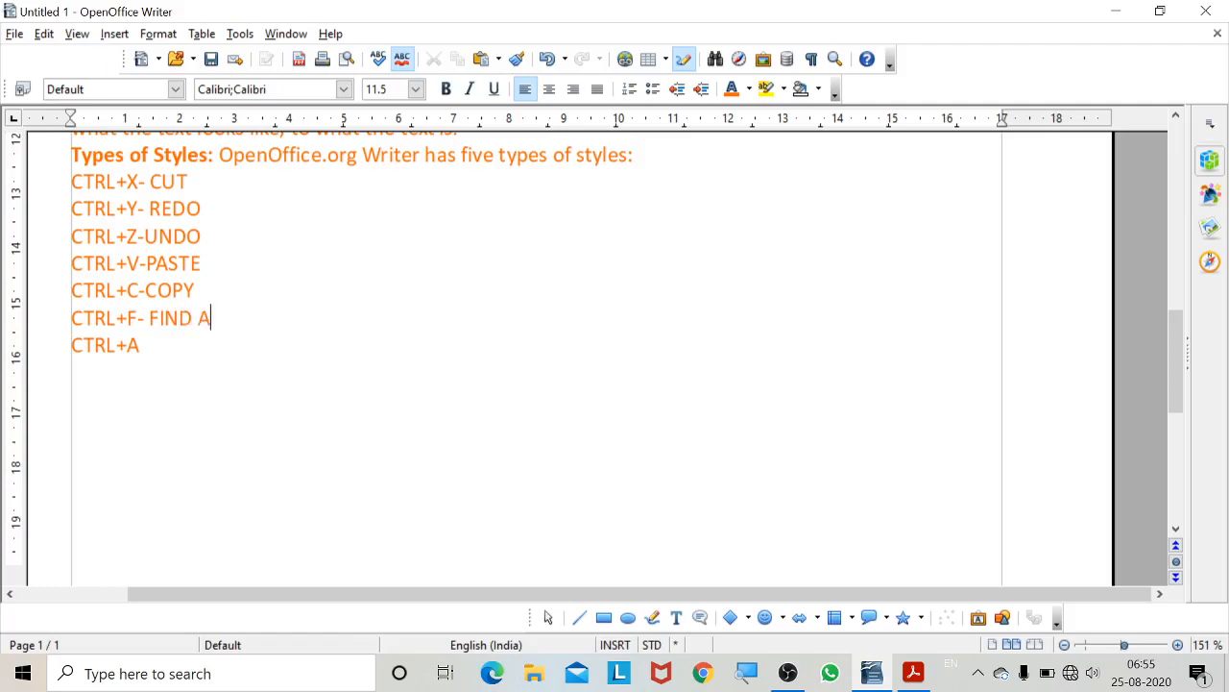
text(ND REPLACE)
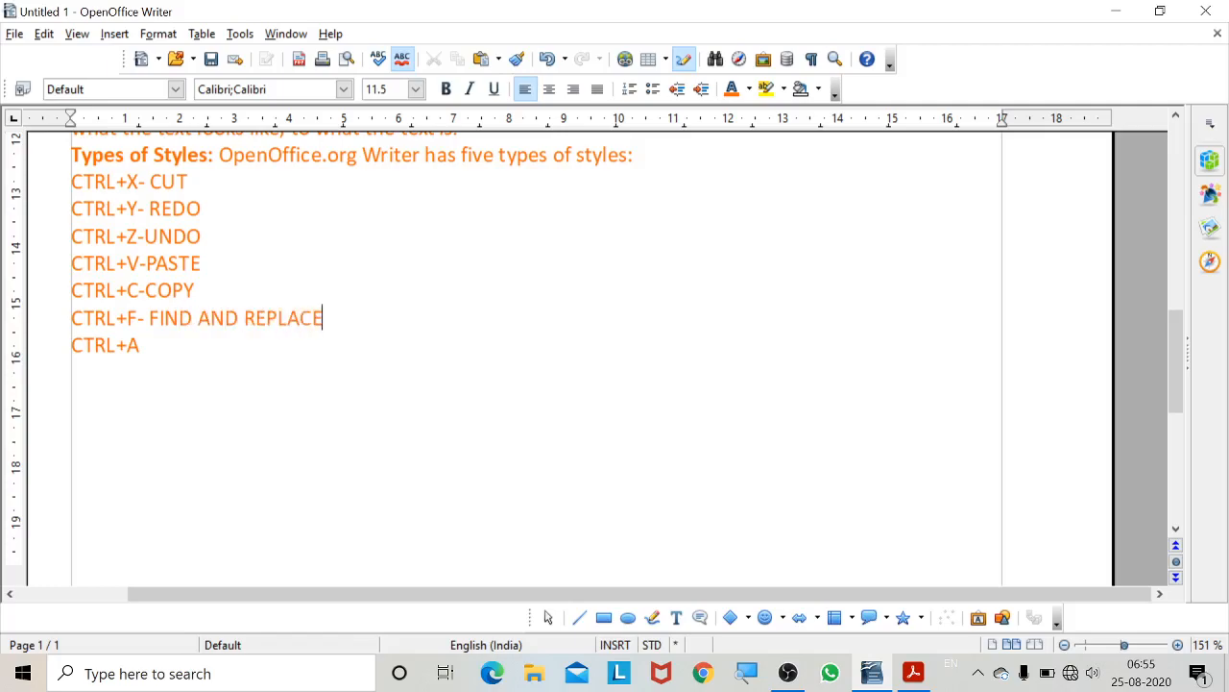
click(141, 345)
text(- SELECT ALL)
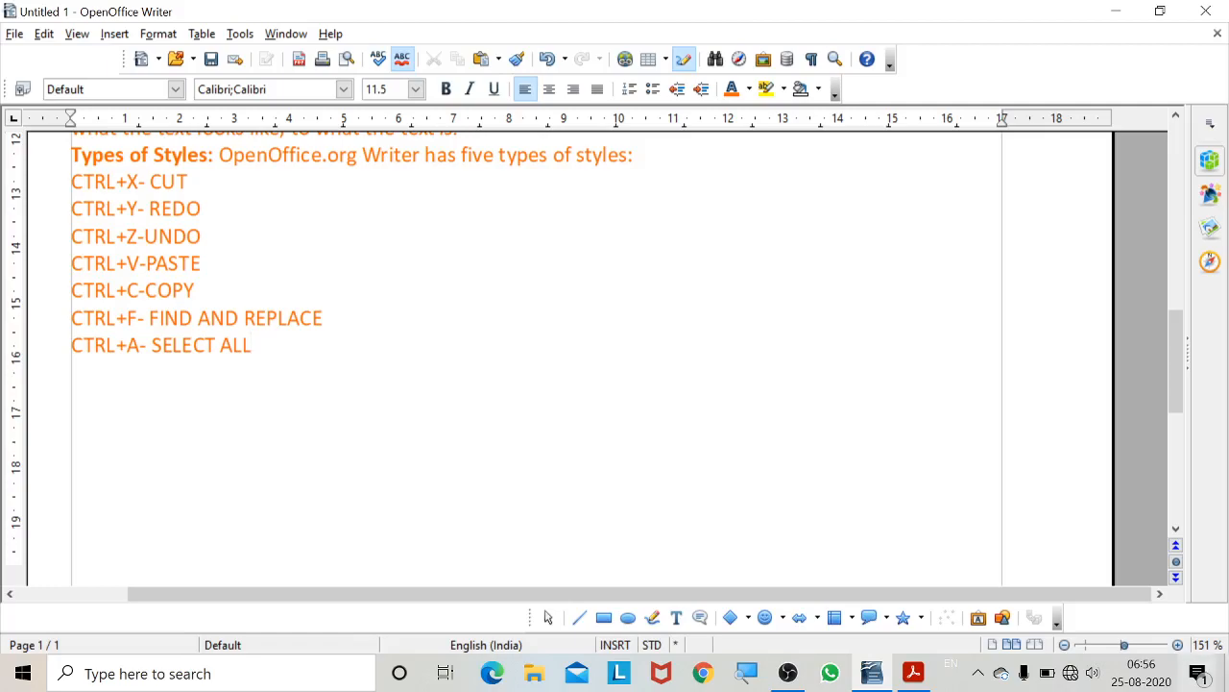
click(71, 37)
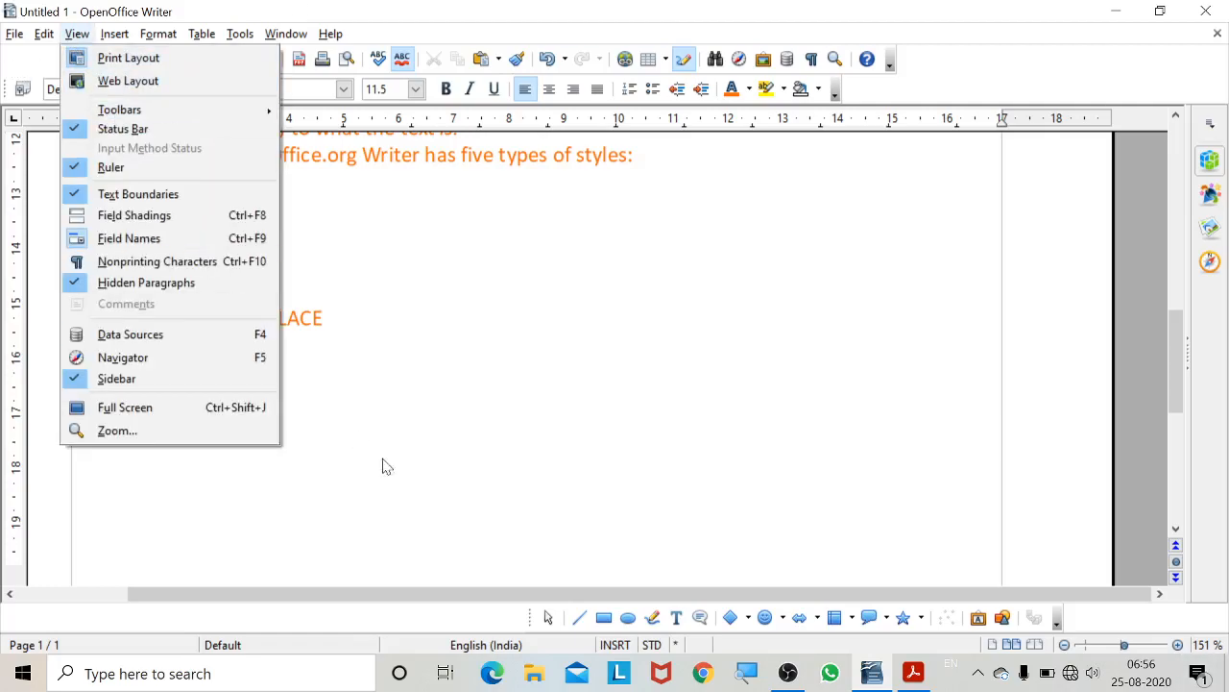
key(Escape)
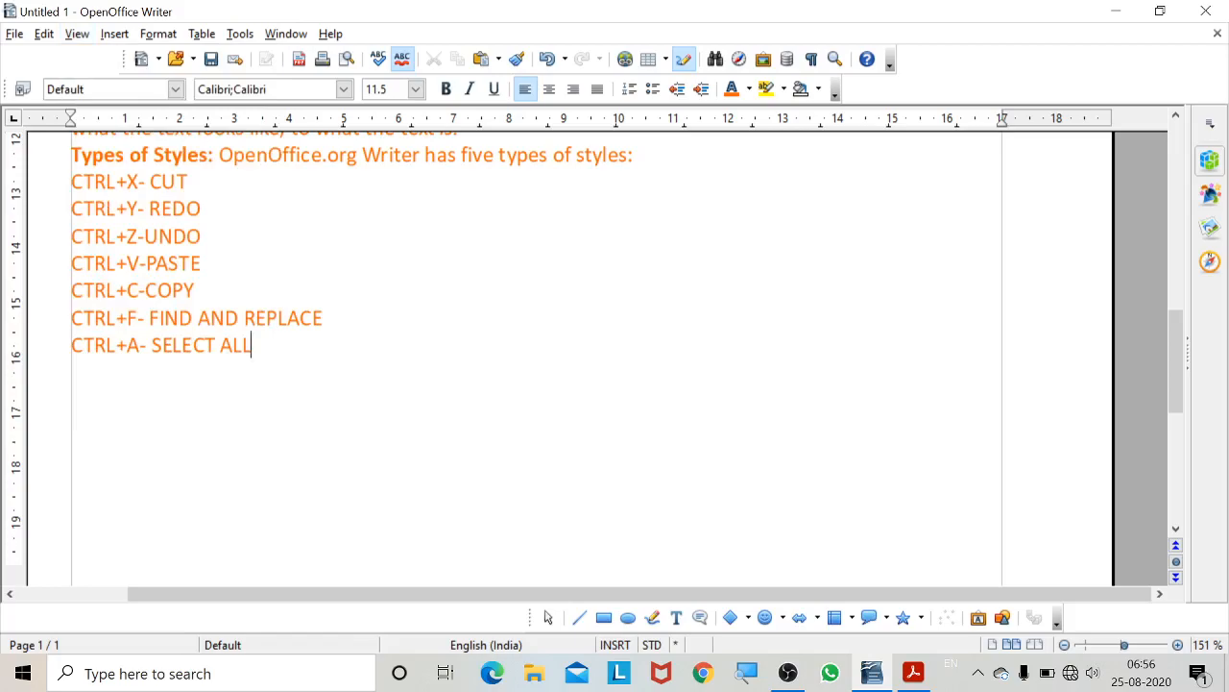